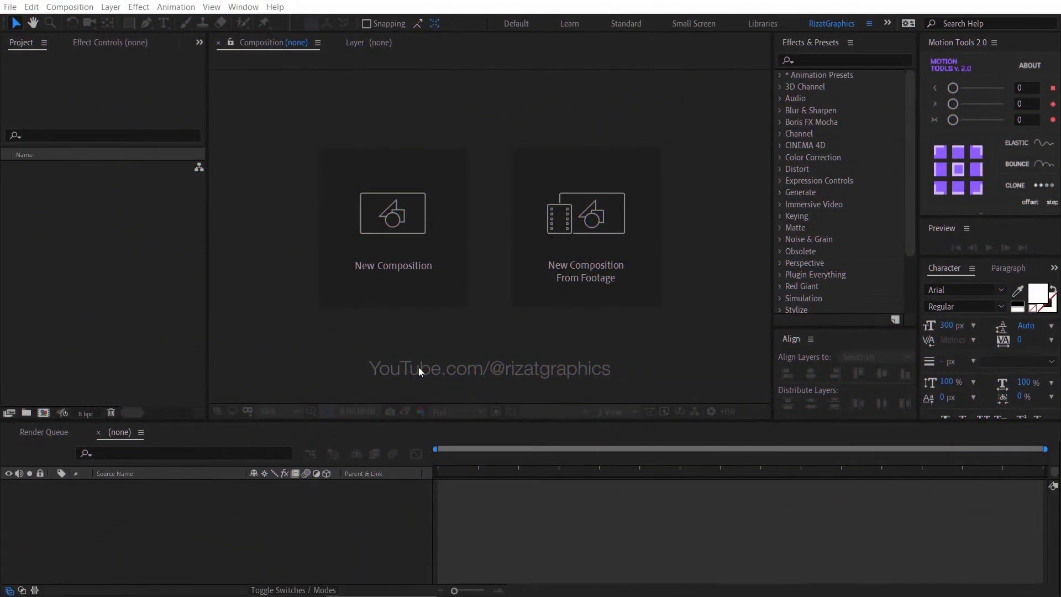
# - Set up a new composition named 'Coin Animation' at 1920×1080, 30 fps, 0:00:05:00 duration
pyautogui.click(403, 290)
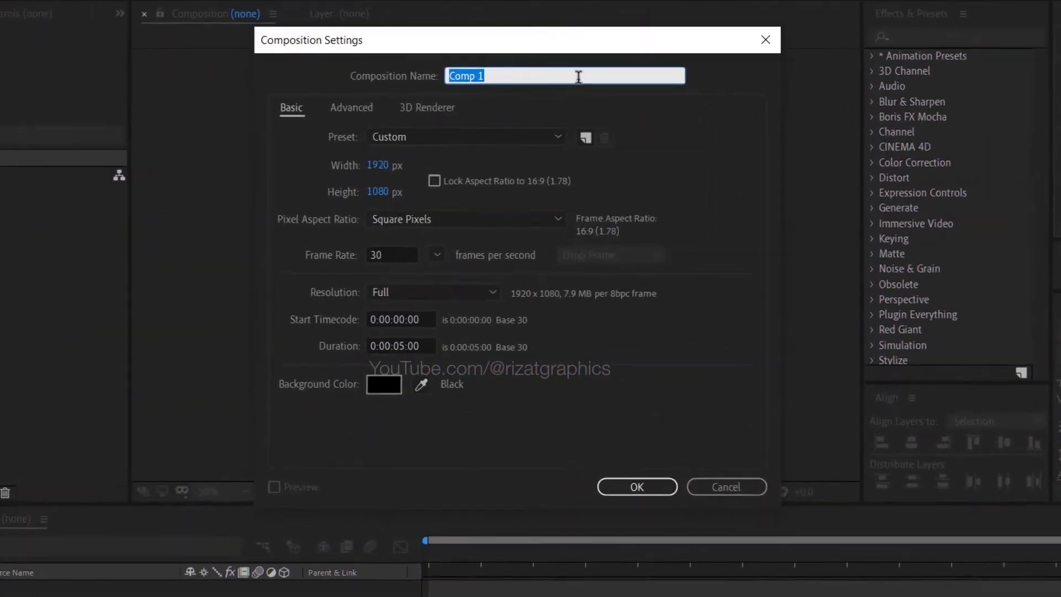
pyautogui.click(557, 89)
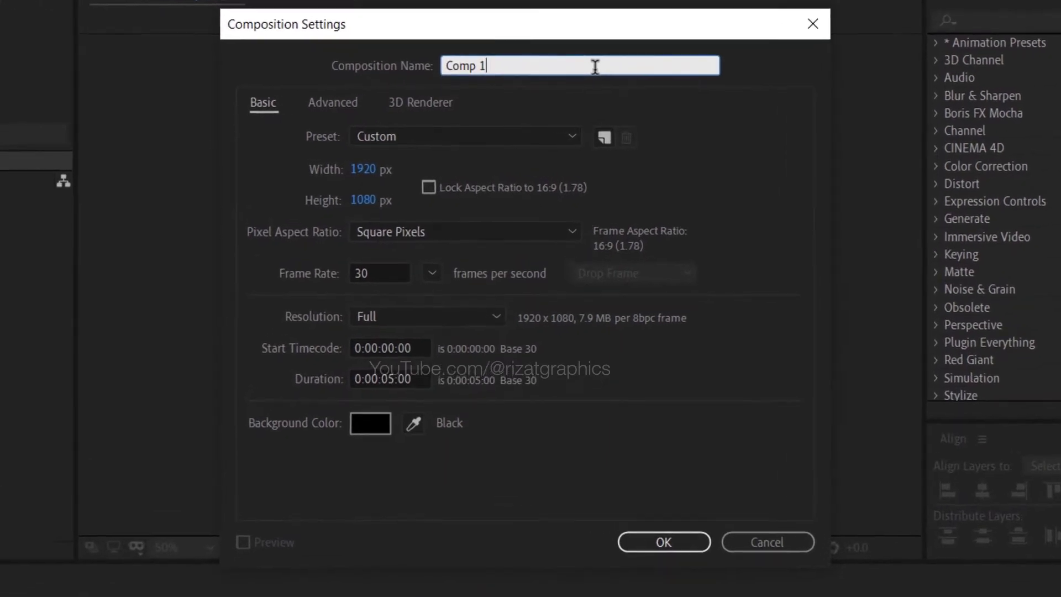
pyautogui.press('BackSpace')
pyautogui.press('BackSpace')
pyautogui.press('BackSpace')
pyautogui.press('BackSpace')
pyautogui.press('BackSpace')
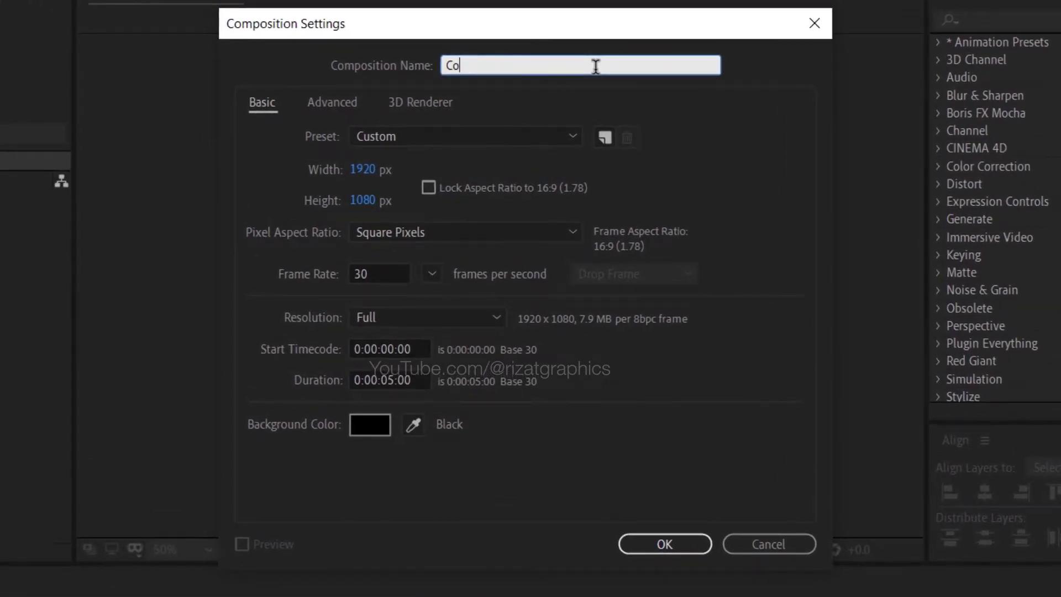
pyautogui.write('oin Animation')
pyautogui.click(390, 171)
pyautogui.click(390, 200)
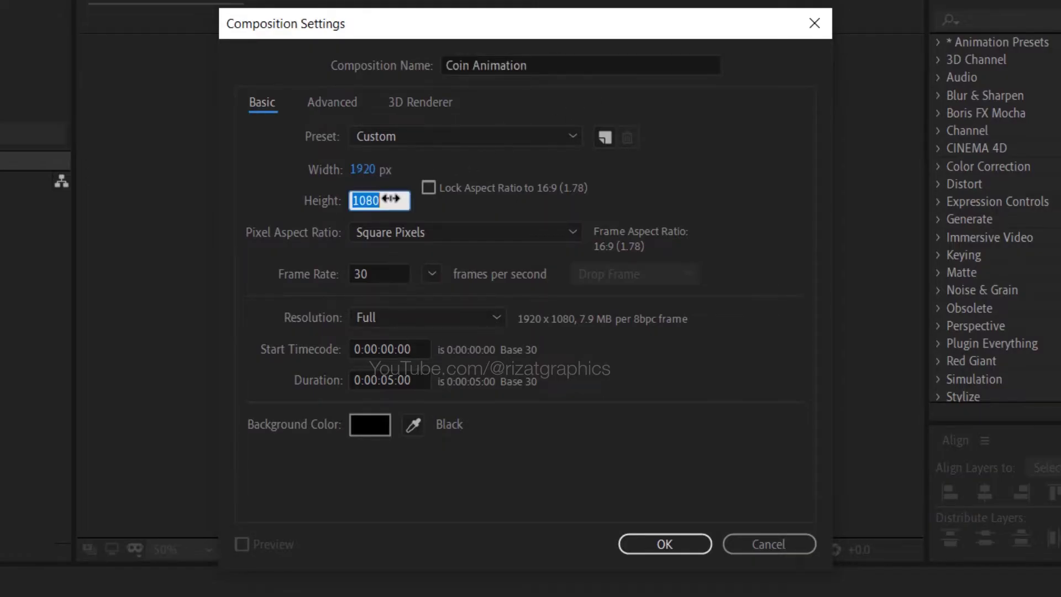
pyautogui.click(393, 272)
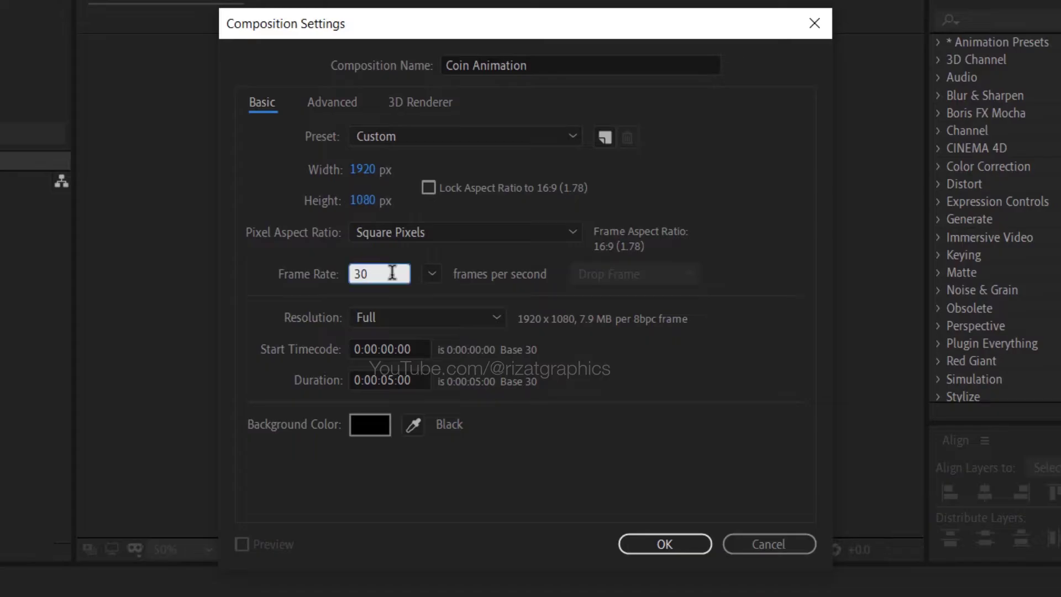
pyautogui.click(414, 380)
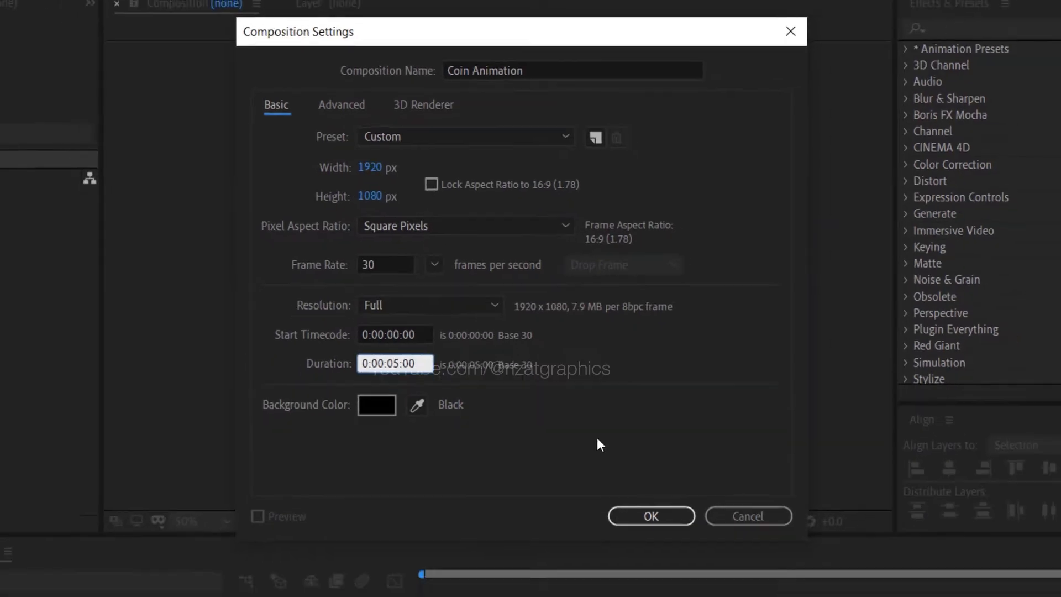
# - Create the Coin Animation comp, then import Coin.ai as Footage with Merged Layers
pyautogui.click(616, 514)
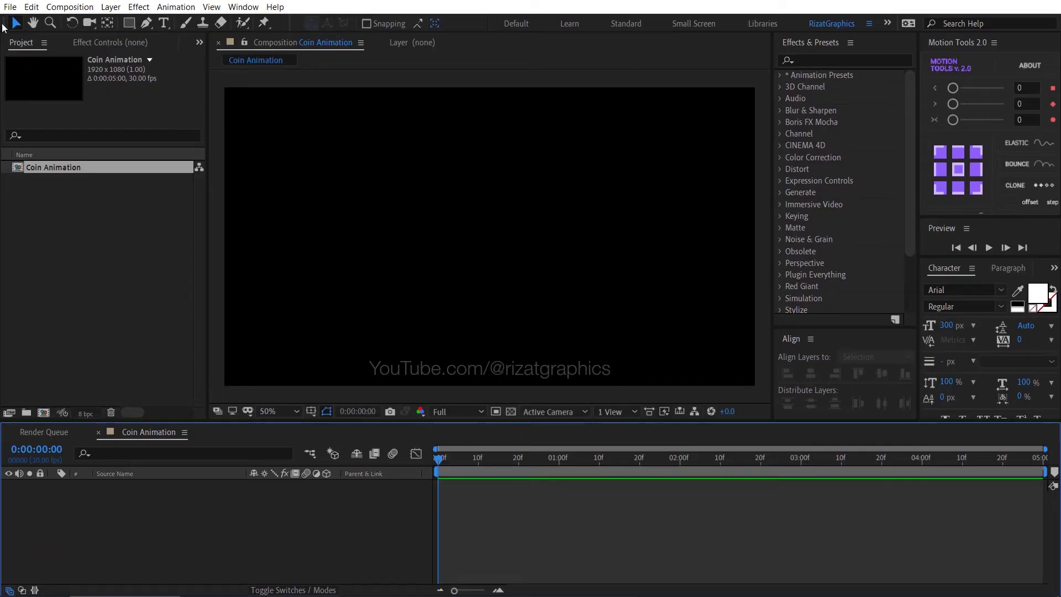
pyautogui.click(10, 7)
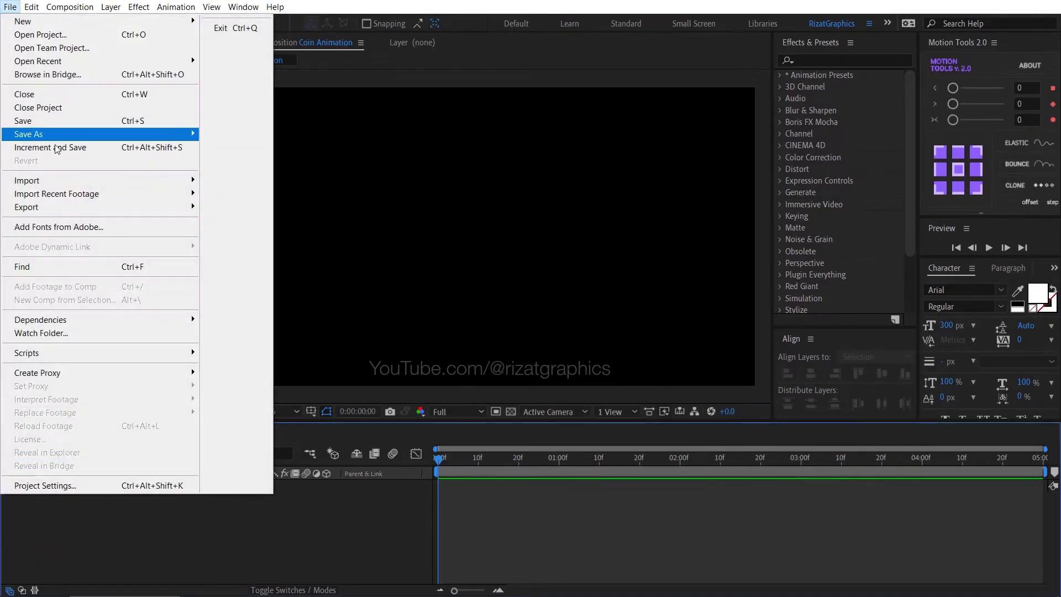
pyautogui.moveTo(155, 184)
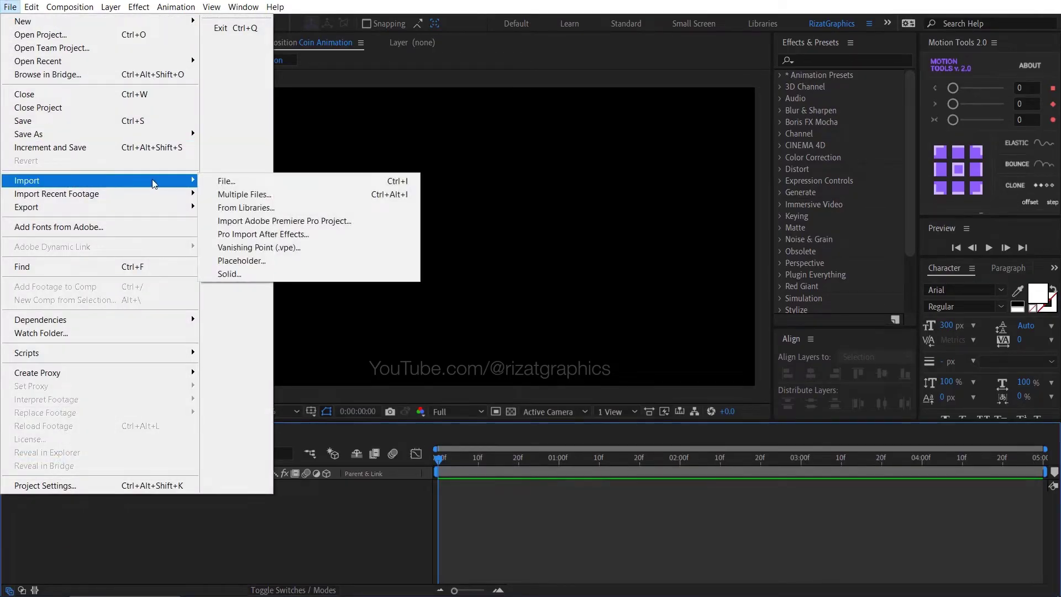
pyautogui.click(260, 182)
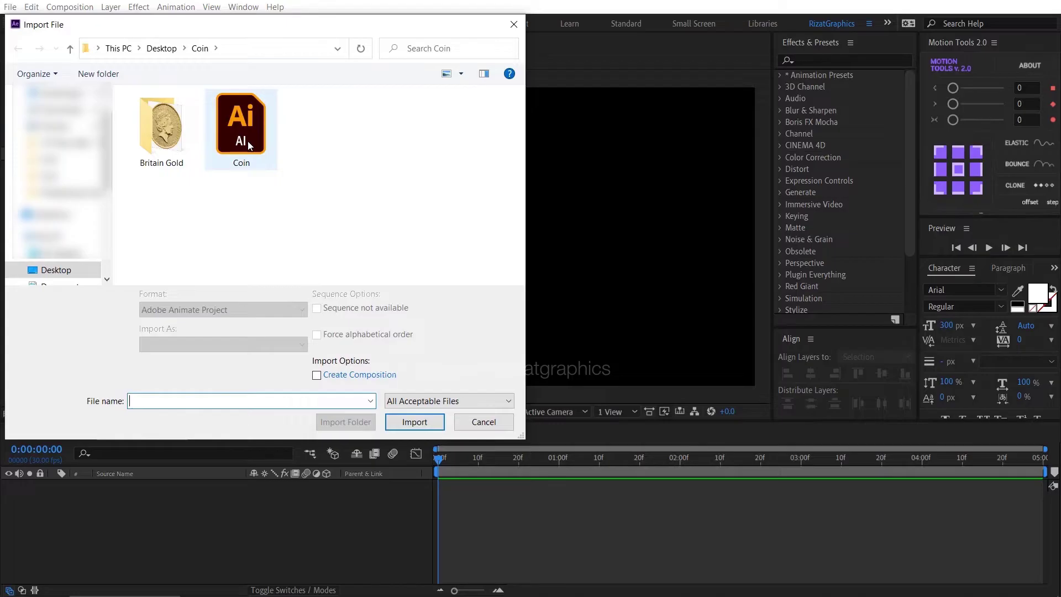
pyautogui.click(247, 141)
pyautogui.click(417, 422)
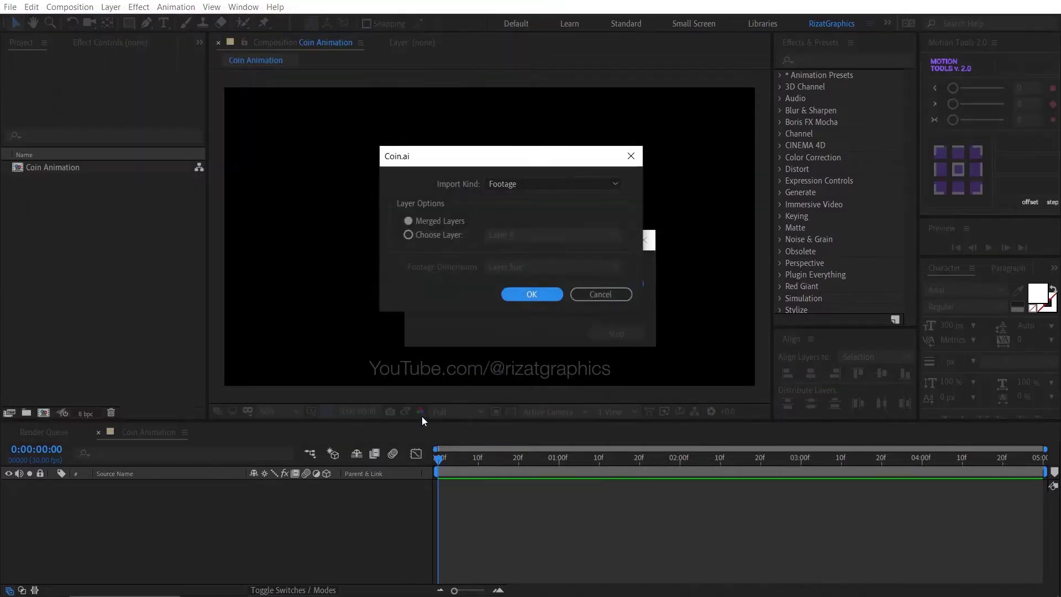
pyautogui.click(525, 184)
pyautogui.click(532, 200)
pyautogui.click(454, 223)
pyautogui.click(531, 295)
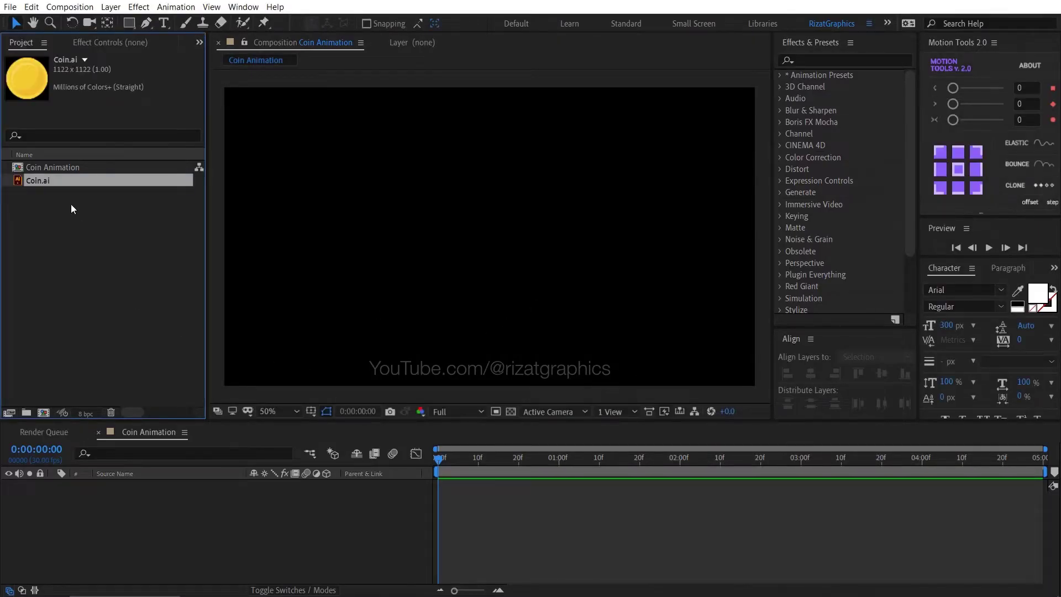
# - Drop Coin.ai into the Coin Animation timeline and set its Scale to 50%
pyautogui.moveTo(107, 485); pyautogui.dragTo(107, 486)
pyautogui.press('s')
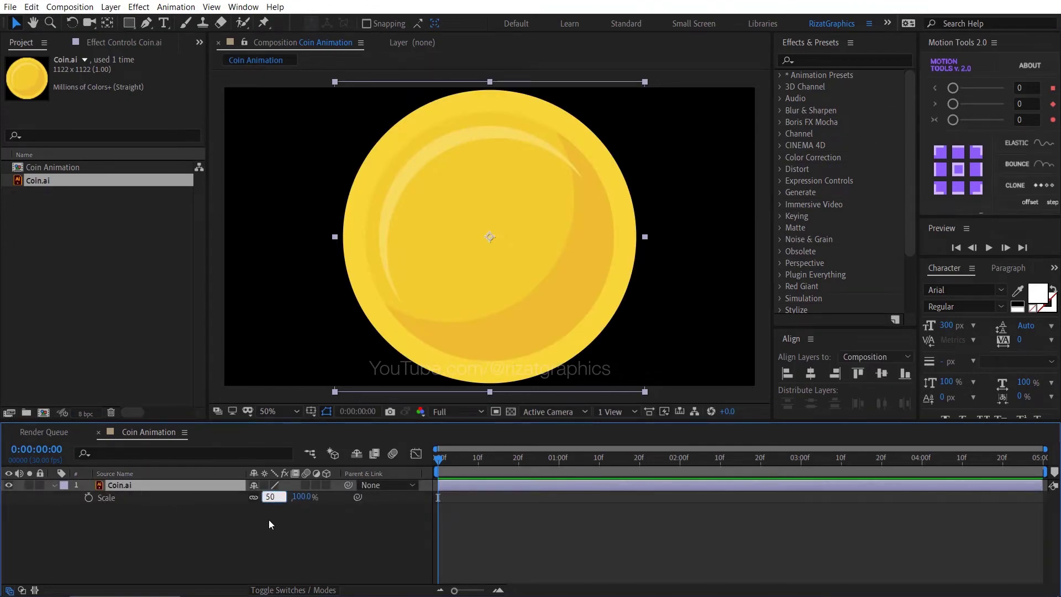
pyautogui.press('Return')
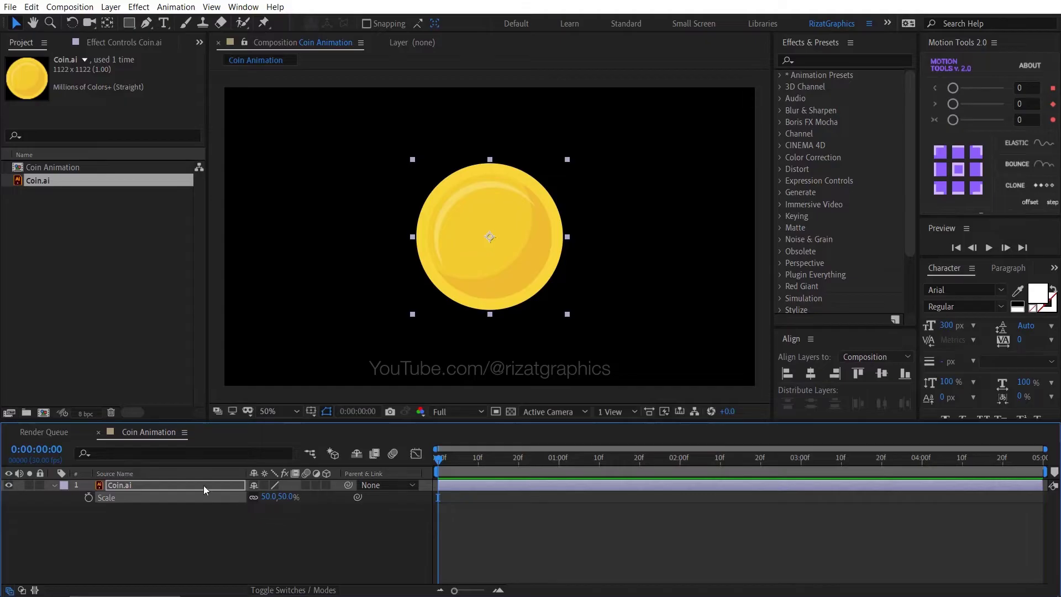
# - Add a white '$' text layer on the coin, centring its anchor and aligning it to the comp centre
pyautogui.click(164, 23)
pyautogui.click(470, 267)
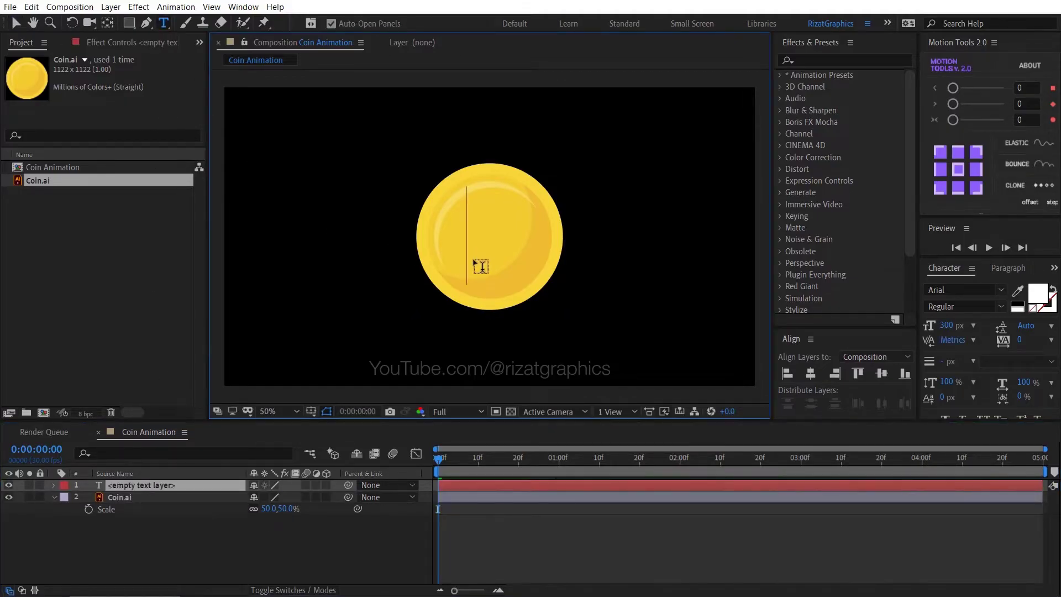
pyautogui.write('$')
pyautogui.hotkey('ctrl', 'a')
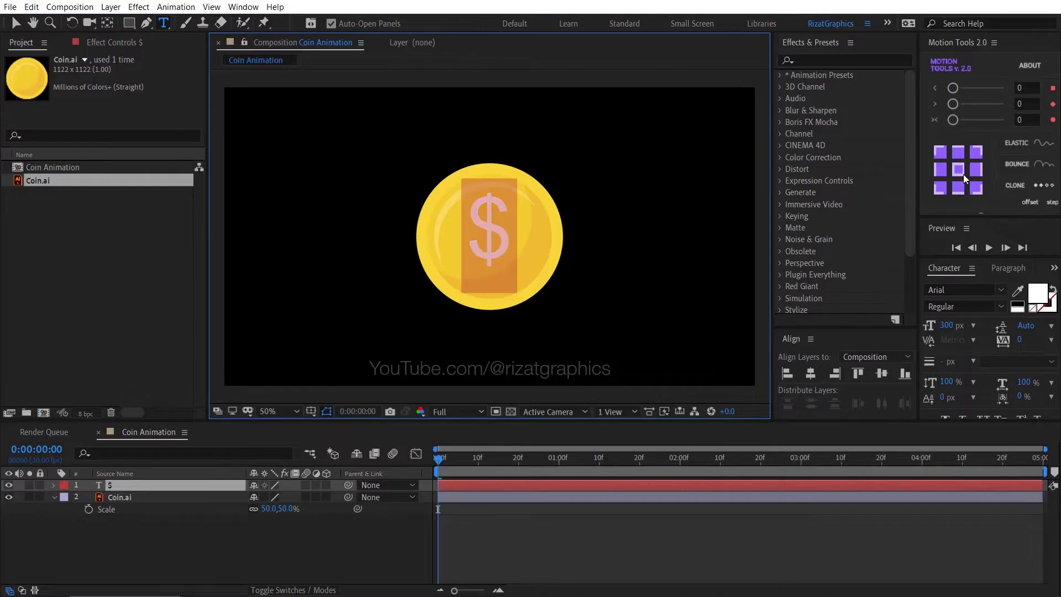
pyautogui.click(963, 175)
pyautogui.click(882, 373)
pyautogui.click(811, 373)
# - Collapse the coin layer's properties and select both the $ and coin layers
pyautogui.click(53, 497)
pyautogui.click(149, 488)
pyautogui.keyDown('shift'); pyautogui.click(146, 499); pyautogui.keyUp('shift')
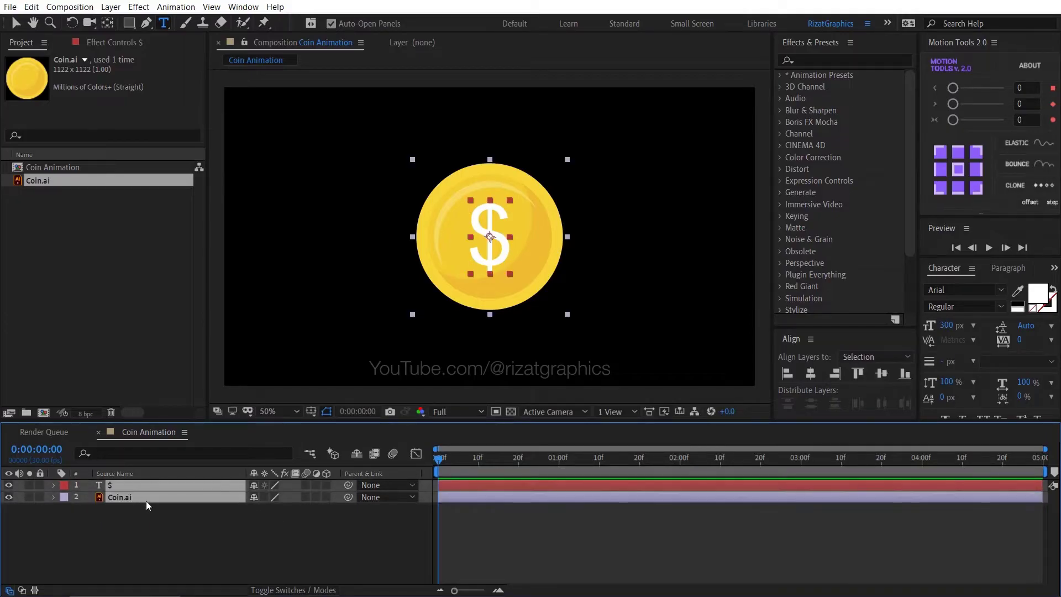
# - Pre-compose the selected $ and coin layers into one layer named 'Coin-front'
pyautogui.rightClick(147, 499)
pyautogui.click(237, 449)
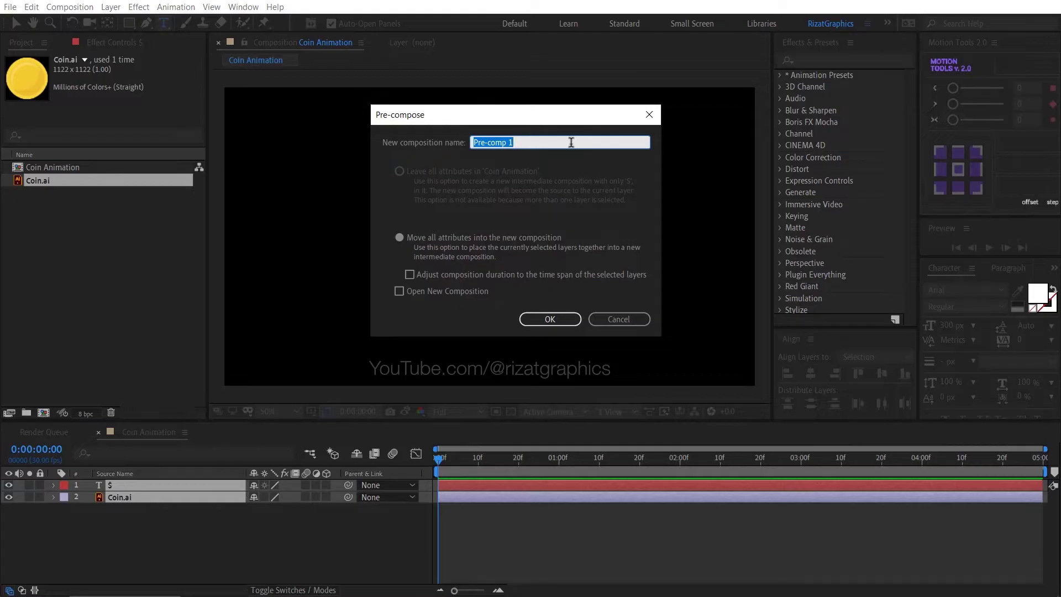
pyautogui.write('Coin-front')
pyautogui.press('Return')
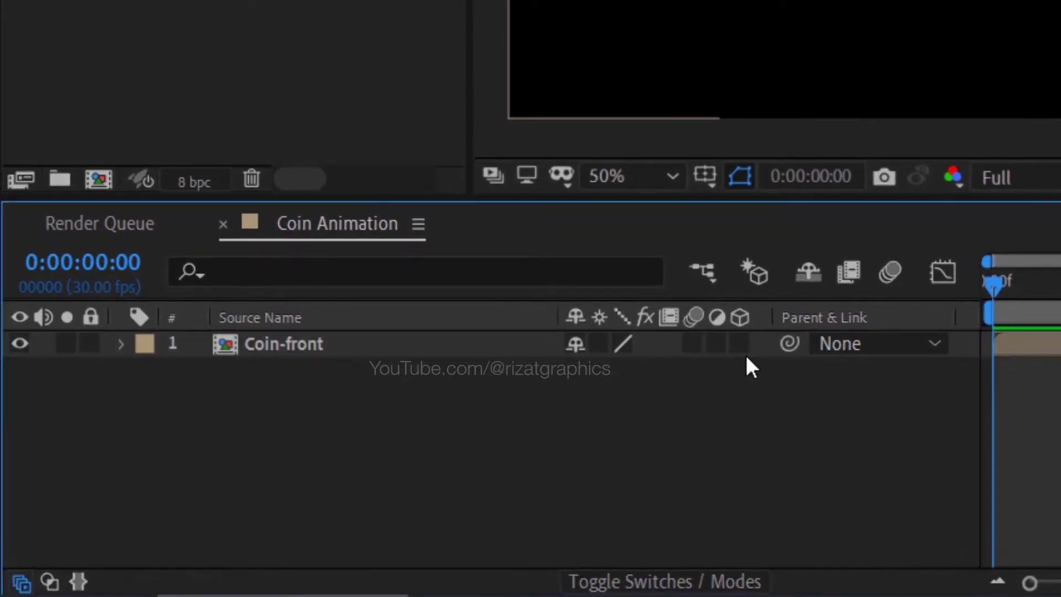
# - Make Coin-front a 3D layer and separate its Position into X, Y and Z
pyautogui.click(565, 404)
pyautogui.click(323, 350)
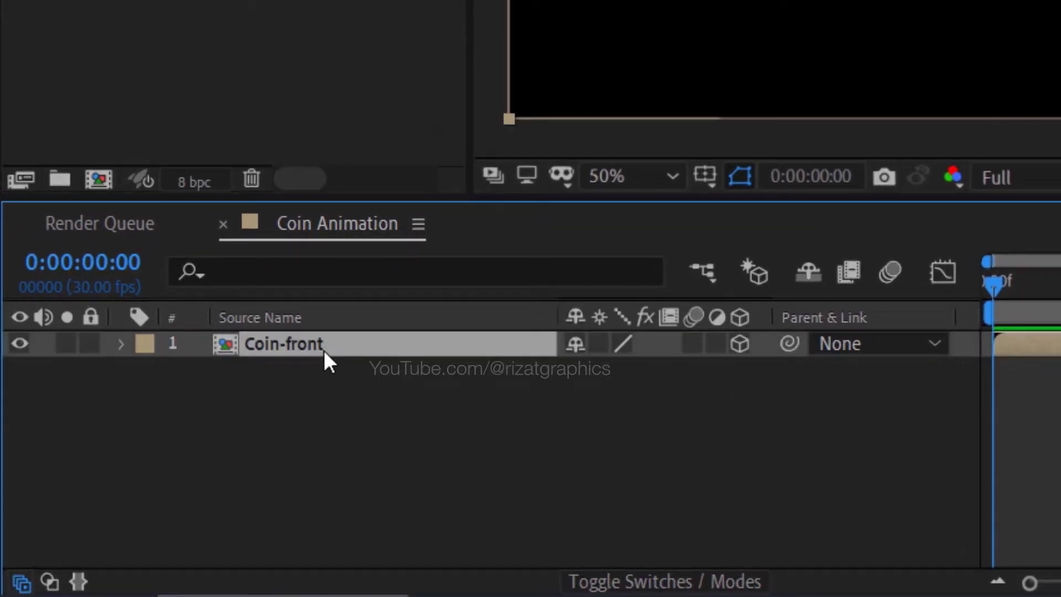
pyautogui.press('p')
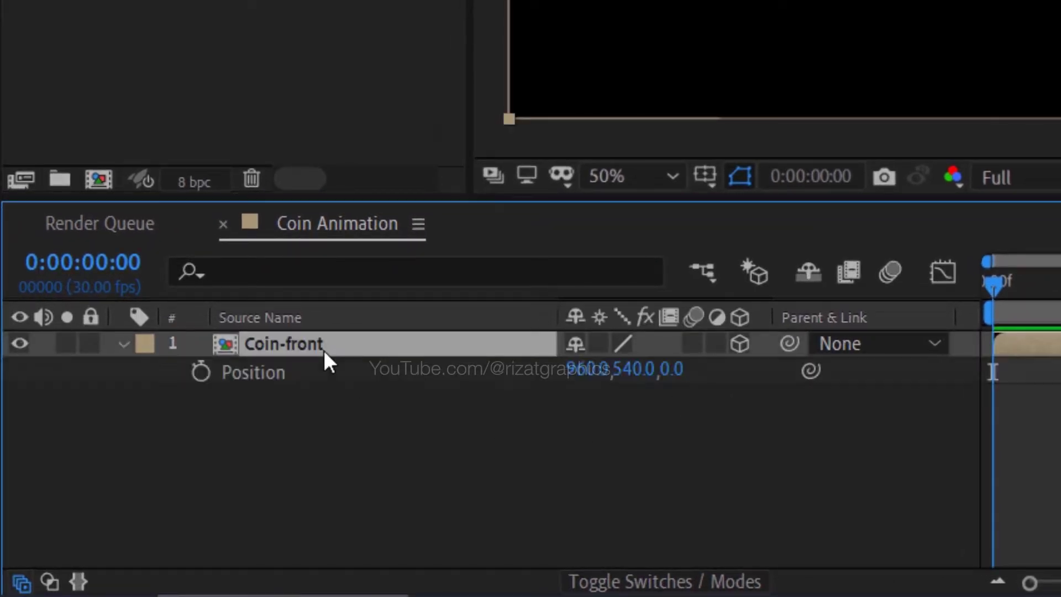
pyautogui.rightClick(277, 380)
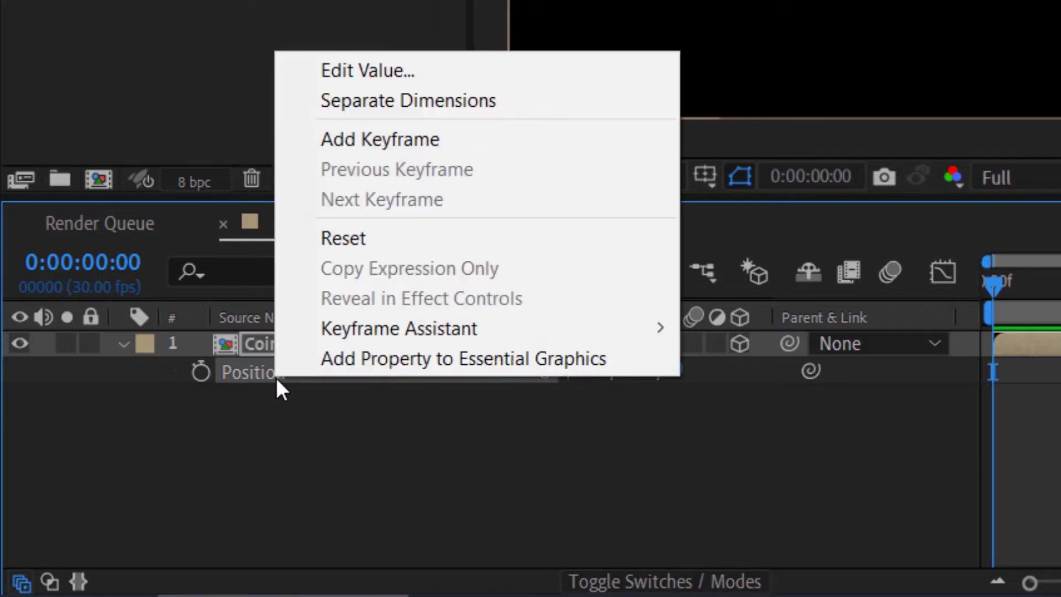
pyautogui.click(529, 107)
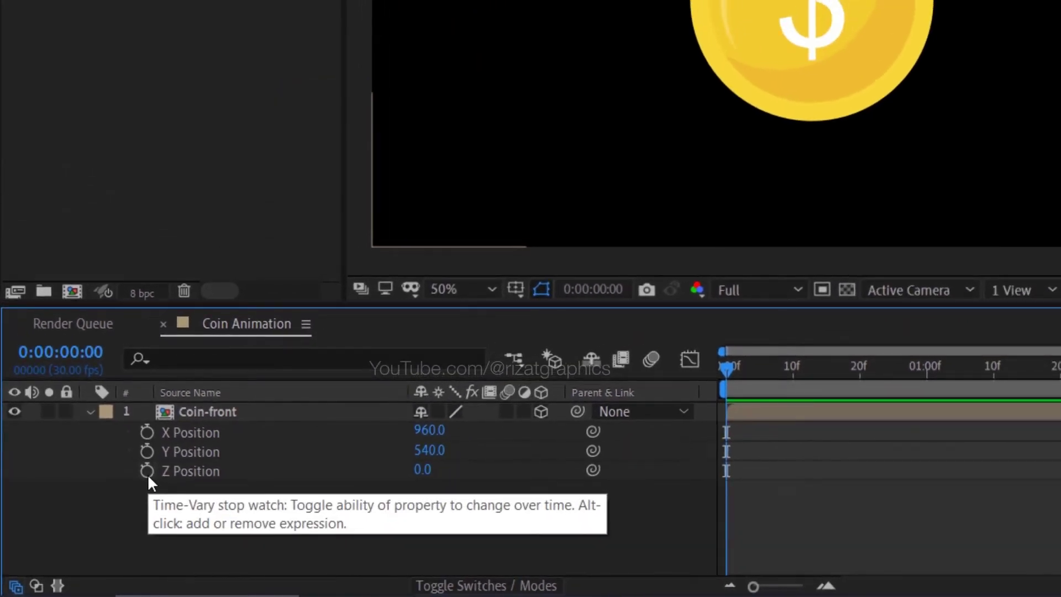
# - Drive Coin-front's Z Position with the expression index-1
pyautogui.keyDown('alt'); pyautogui.click(147, 472); pyautogui.keyUp('alt')
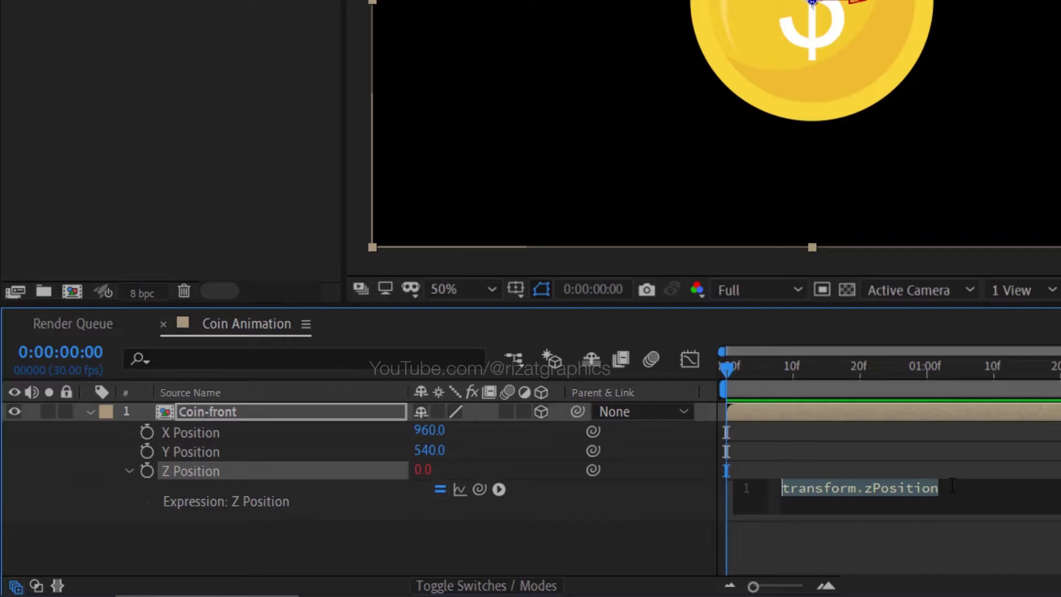
pyautogui.press('BackSpace')
pyautogui.write('index-1')
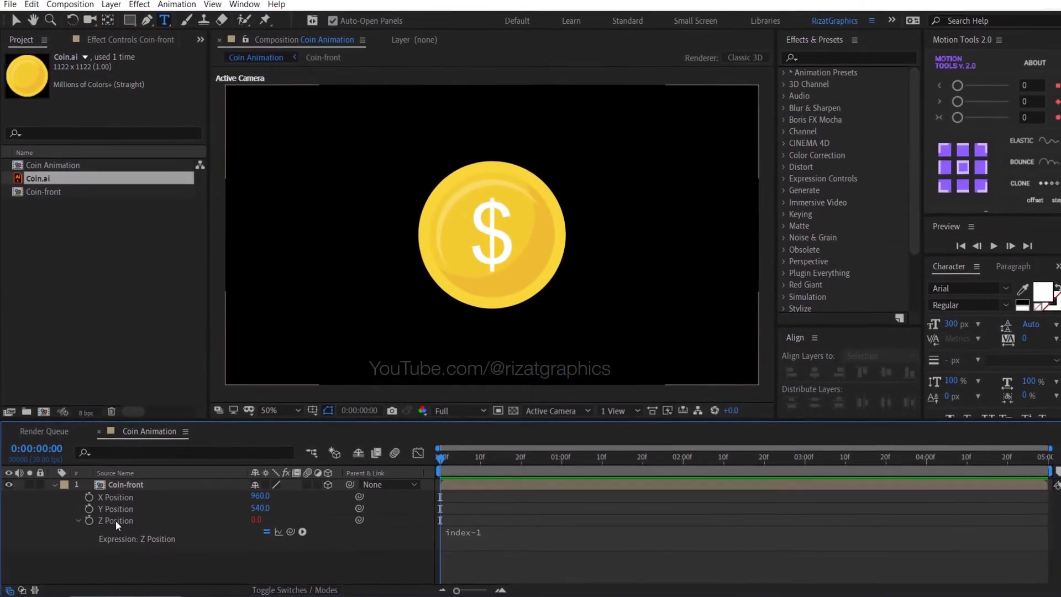
pyautogui.click(95, 504)
# - Add a 3D Null 1 layer to the comp and pick-whip Coin-front's parent to it
pyautogui.click(54, 487)
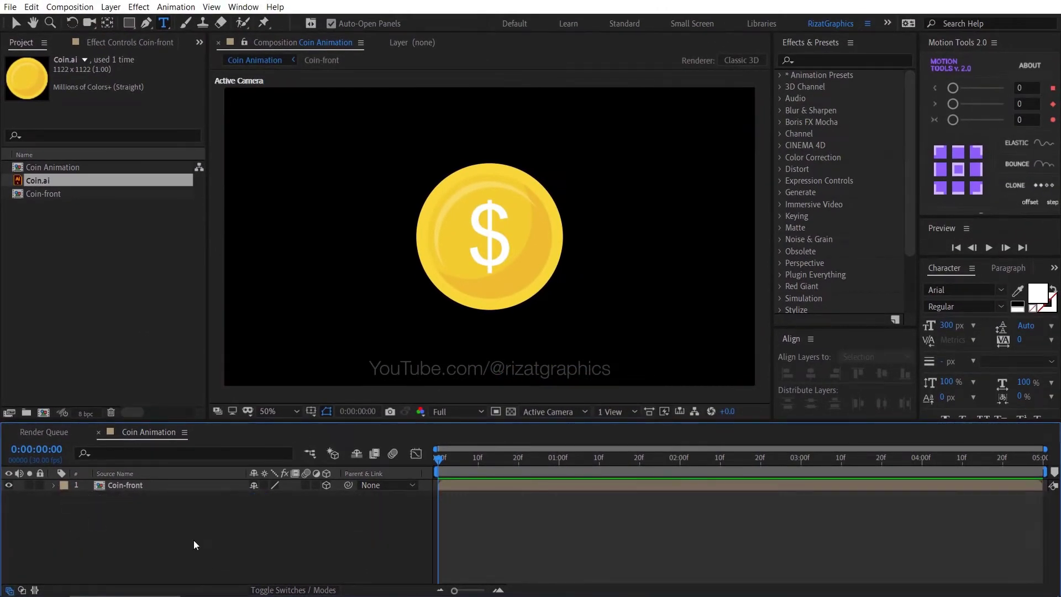
pyautogui.rightClick(203, 539)
pyautogui.moveTo(279, 412)
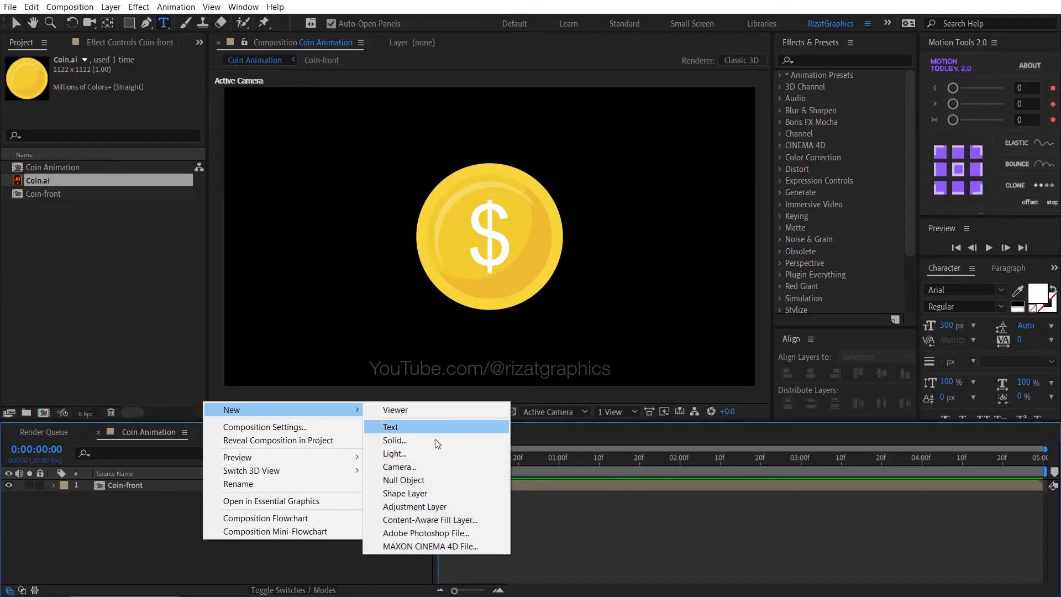
pyautogui.click(439, 479)
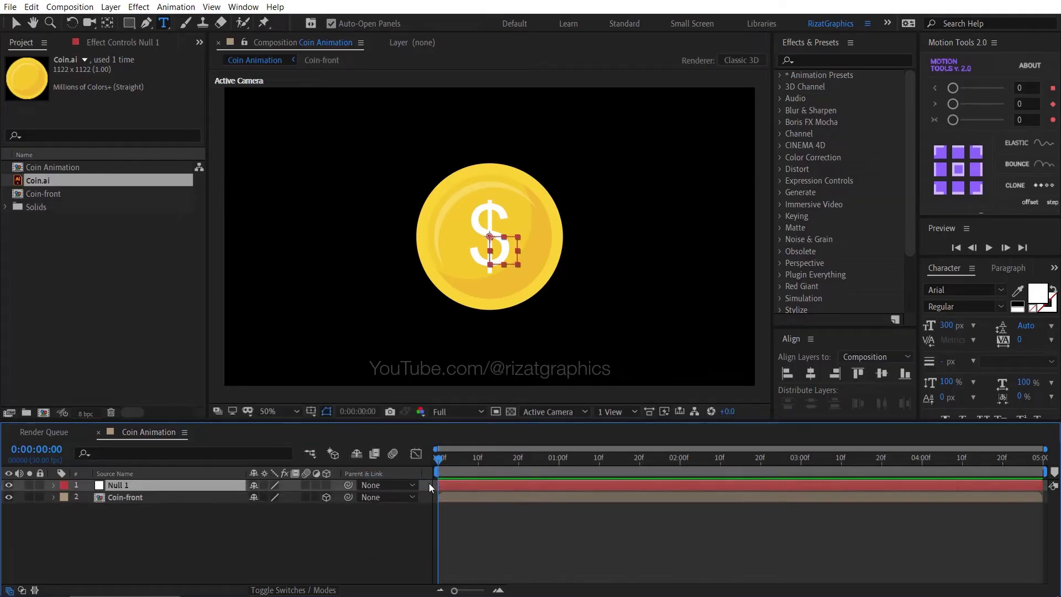
pyautogui.click(326, 484)
pyautogui.click(226, 498)
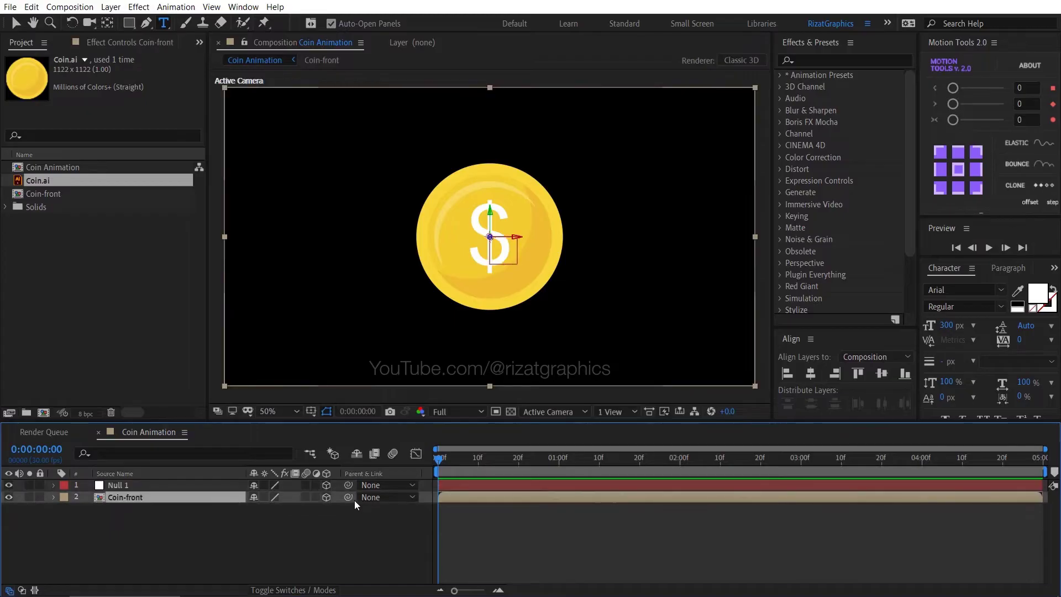
pyautogui.moveTo(349, 497); pyautogui.dragTo(182, 486)
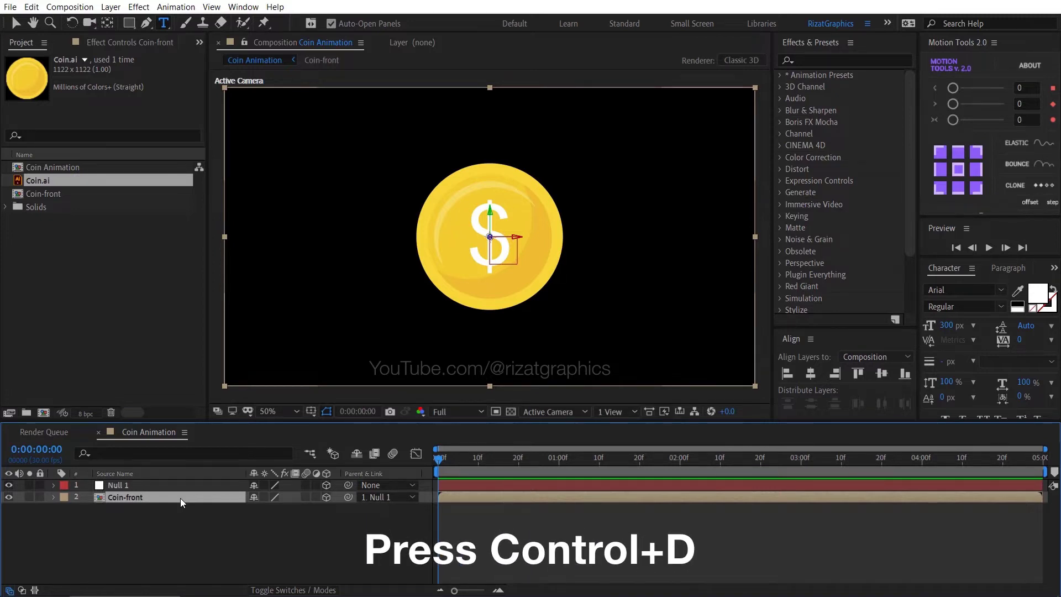
# - Duplicate Coin-front and apply the Fill effect to the copy on layer 3
pyautogui.hotkey('ctrl', 'd')
pyautogui.click(180, 507)
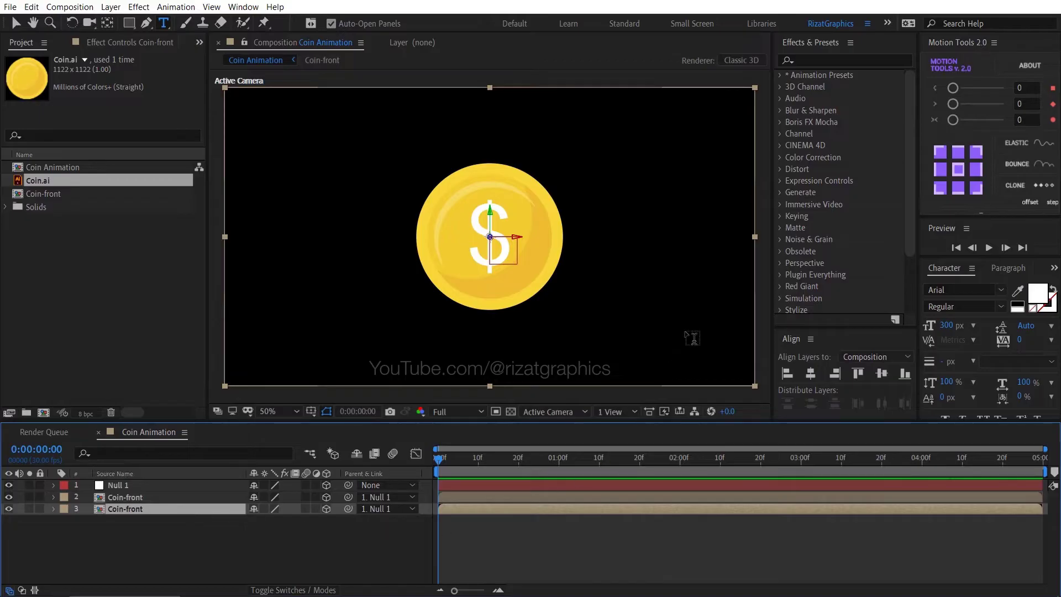
pyautogui.click(824, 61)
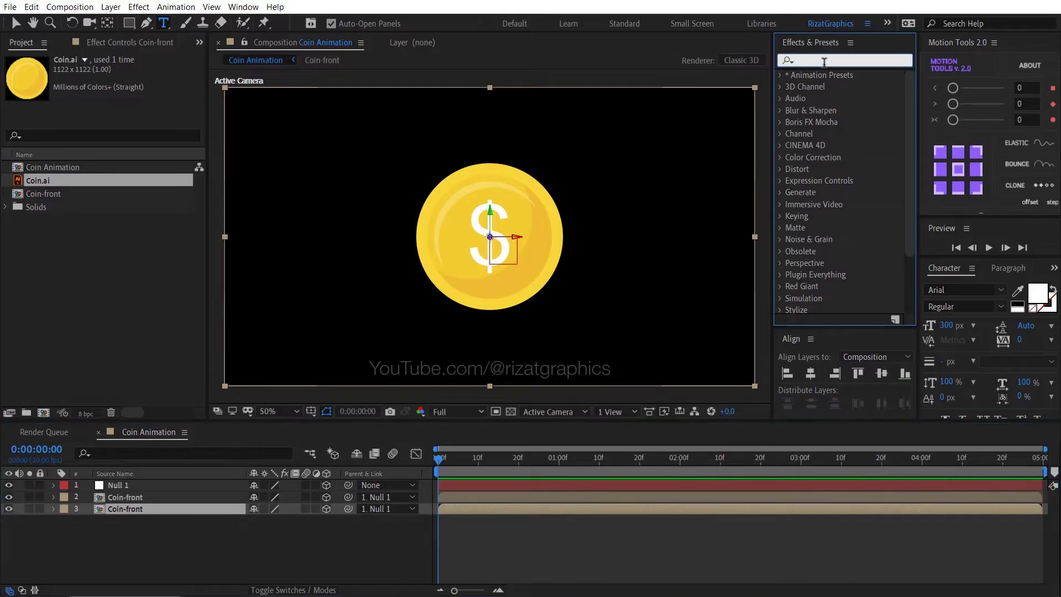
pyautogui.write('fill')
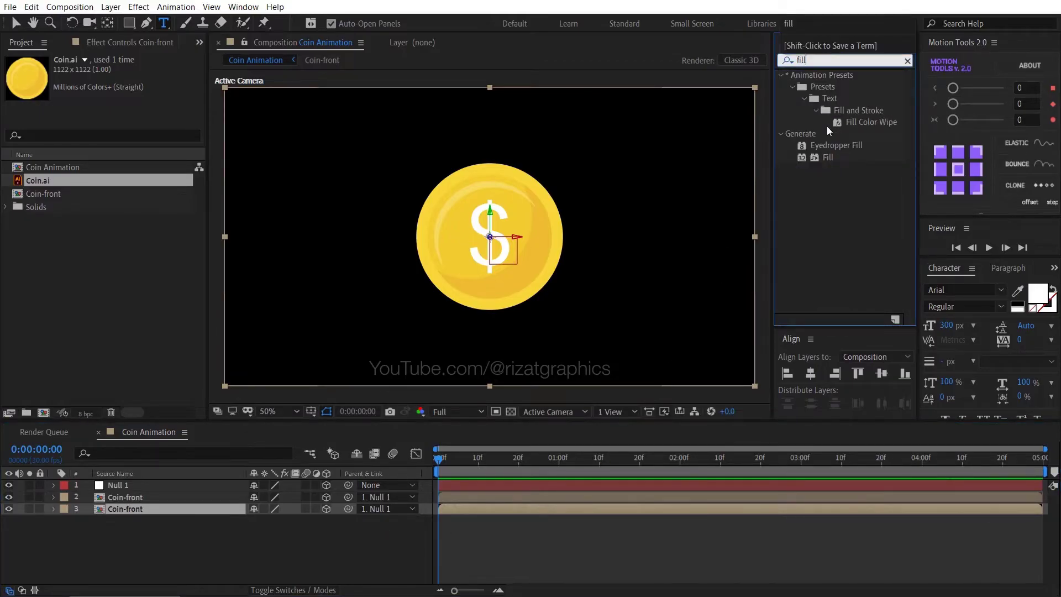
pyautogui.moveTo(829, 157); pyautogui.dragTo(235, 511)
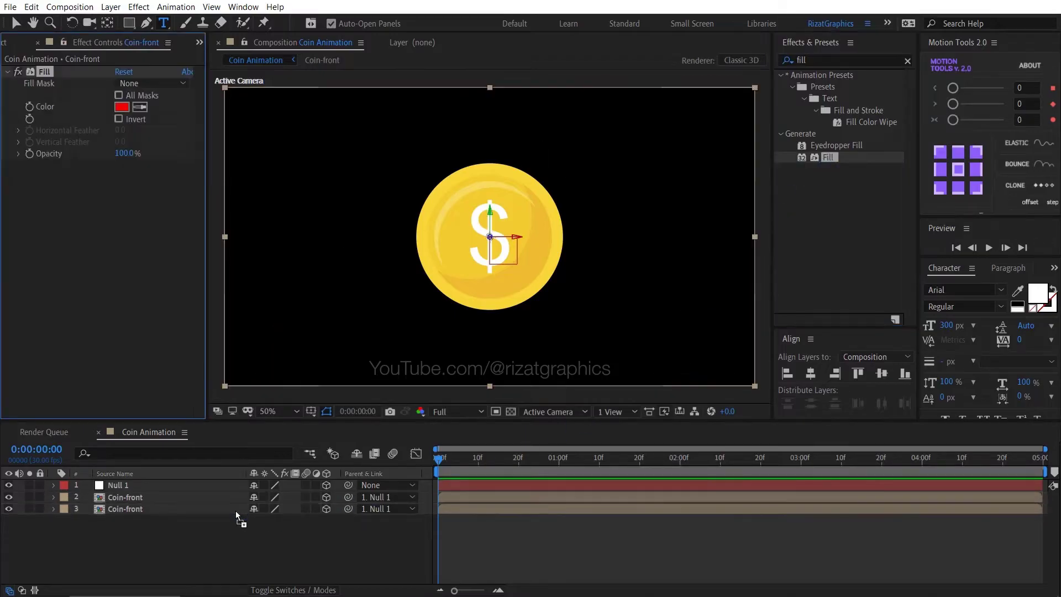
# - Switch to Custom View 1 and duplicate the red-filled Coin-front copy repeatedly to build the edge
pyautogui.click(543, 412)
pyautogui.click(541, 539)
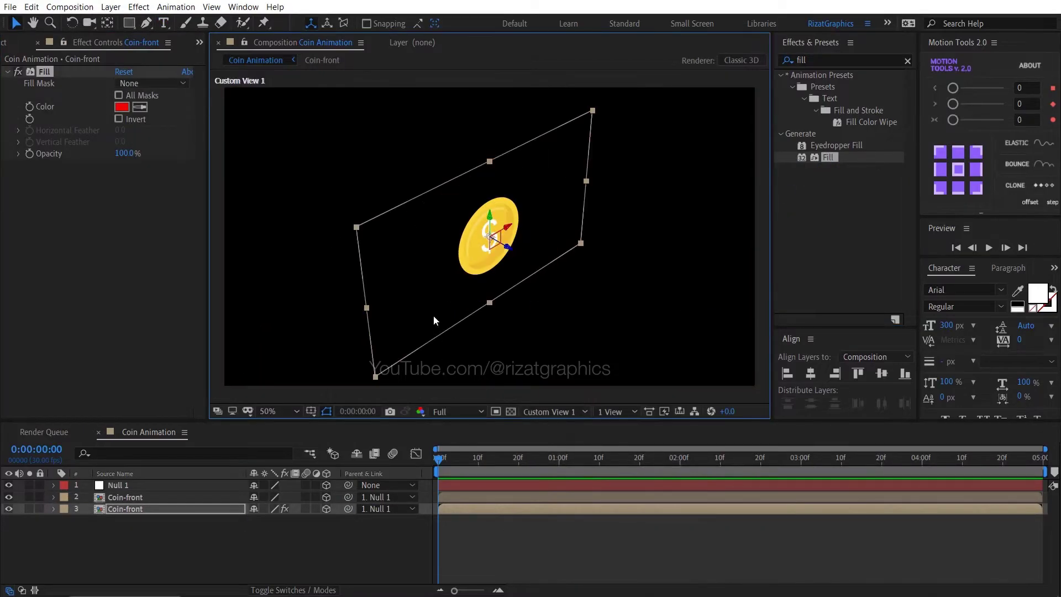
pyautogui.scroll(3, 433, 315)
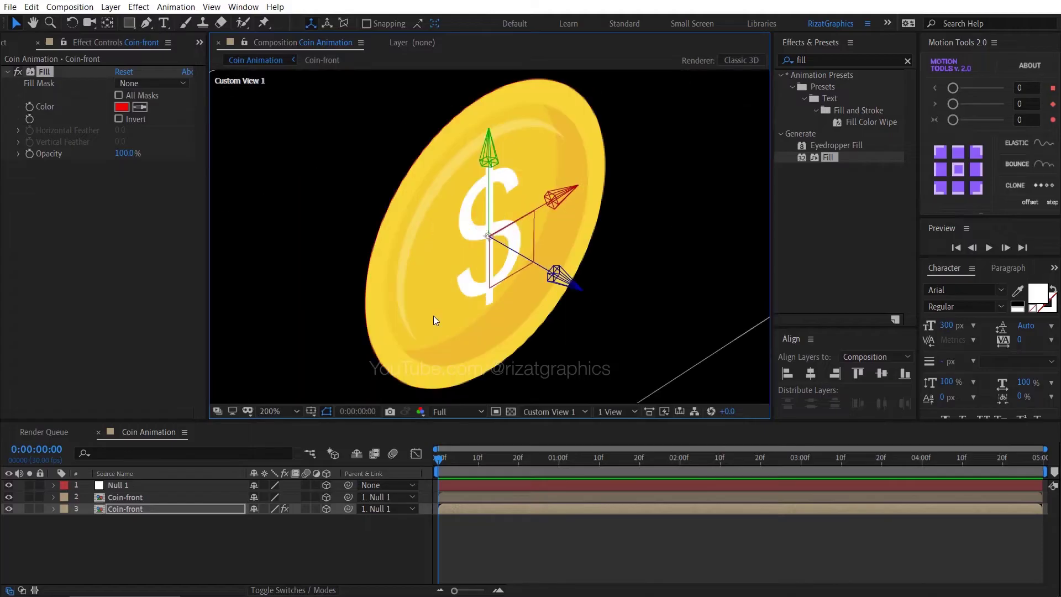
pyautogui.click(147, 510)
pyautogui.hotkey('ctrl', 'd')
pyautogui.hotkey('ctrl', 'd')
pyautogui.hotkey('ctrl', 'd')
pyautogui.hotkey('ctrl', 'd')
pyautogui.hotkey('ctrl', 'd')
pyautogui.hotkey('ctrl', 'd')
pyautogui.hotkey('ctrl', 'd')
pyautogui.hotkey('ctrl', 'd')
pyautogui.hotkey('ctrl', 'd')
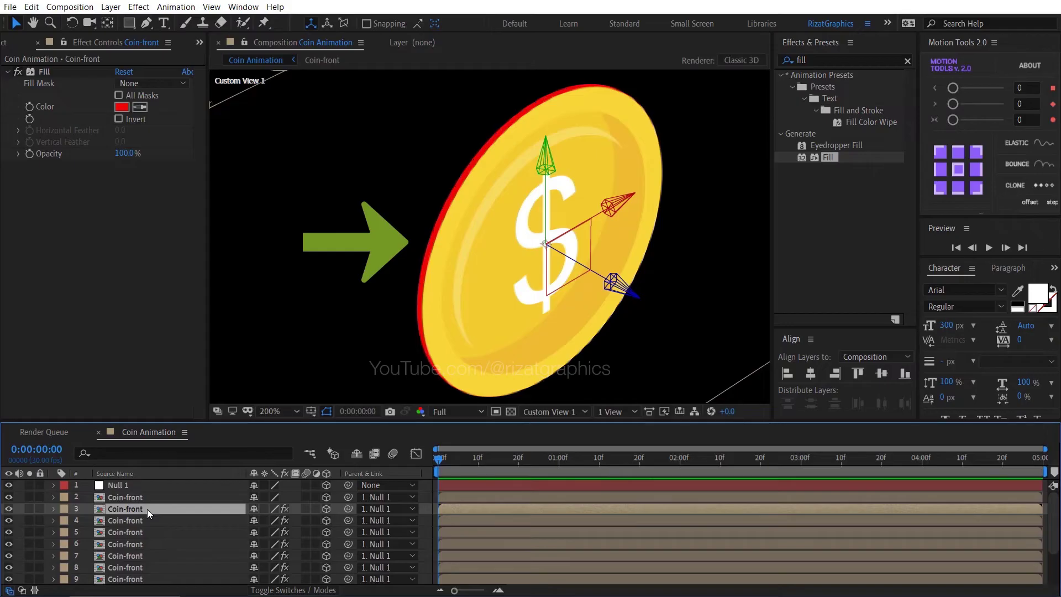
pyautogui.hotkey('ctrl', 'd')
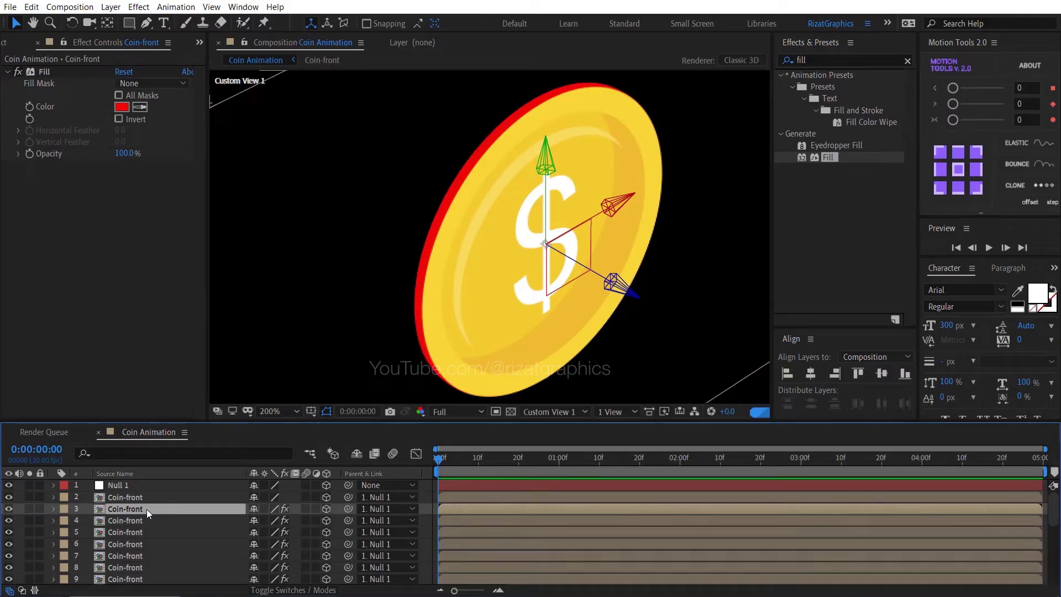
pyautogui.hotkey('ctrl', 'd')
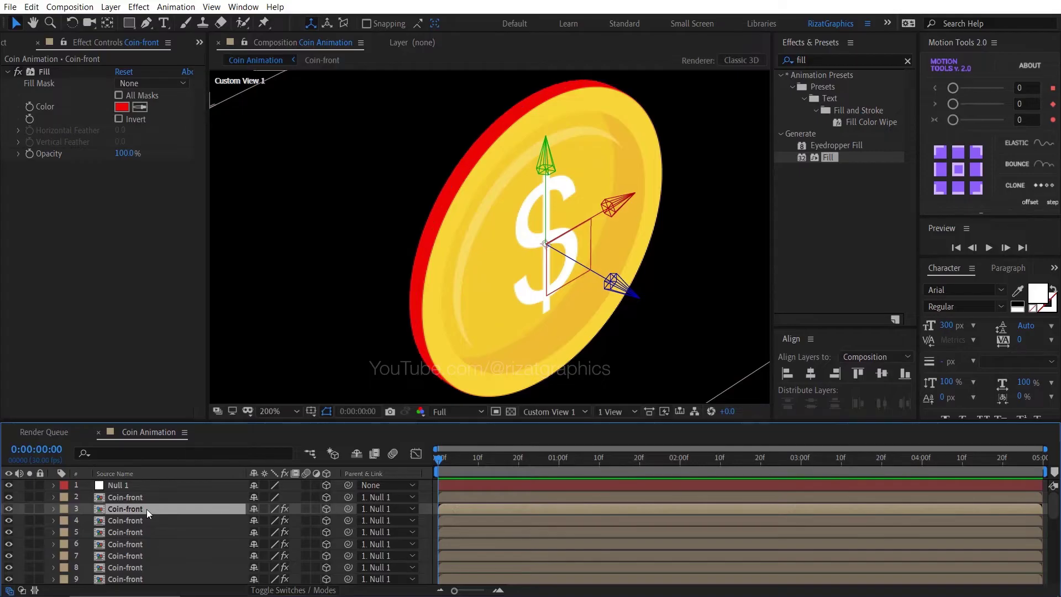
pyautogui.hotkey('ctrl', 'd')
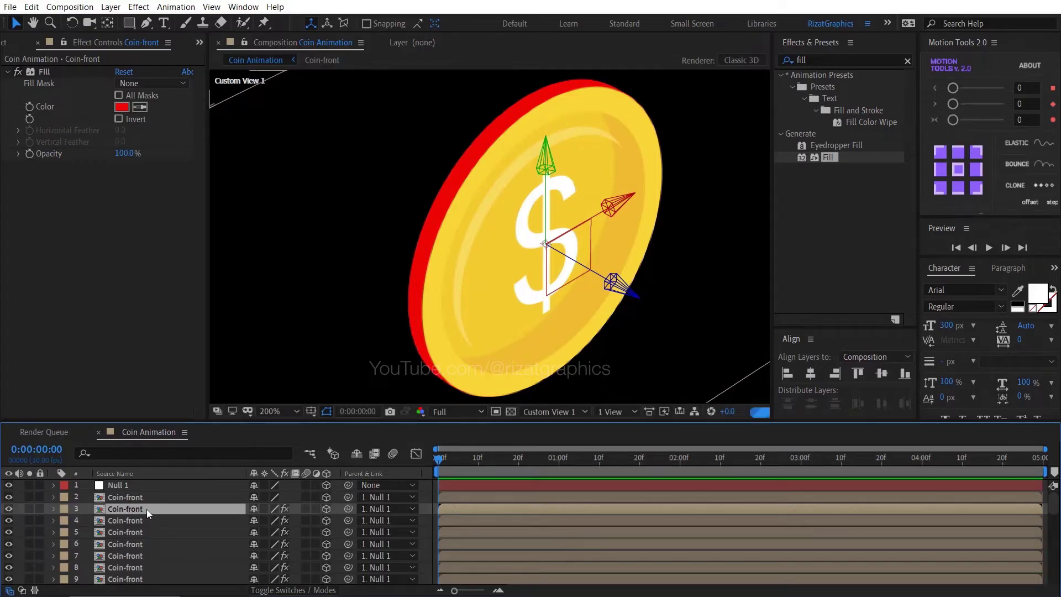
pyautogui.hotkey('ctrl', 'd')
pyautogui.press(',')
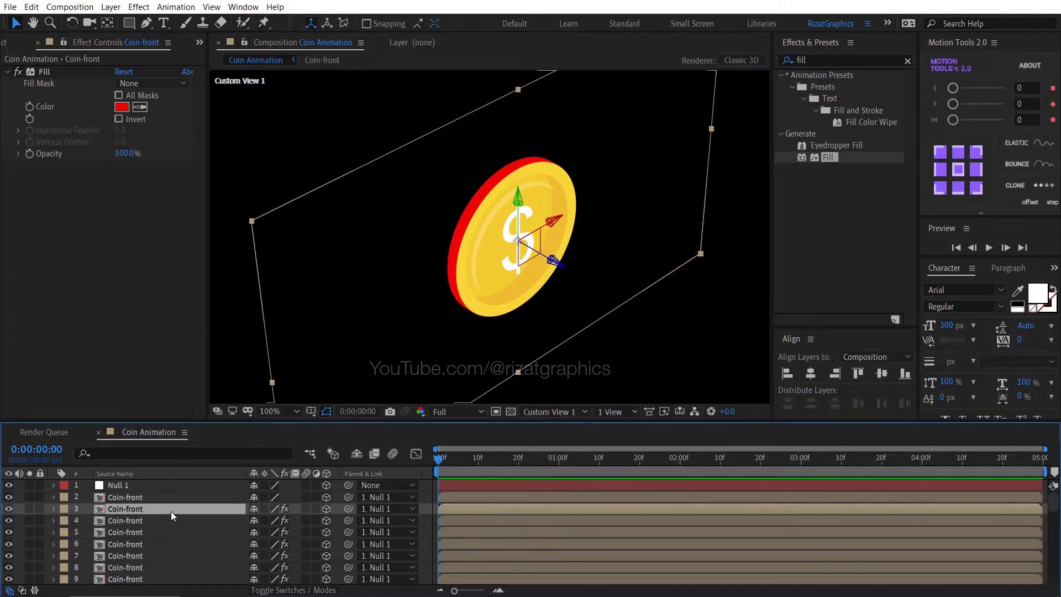
# - Remove the Fill effect from the last copy, layer 41
pyautogui.keyDown('shift'); pyautogui.click(156, 496); pyautogui.keyUp('shift')
pyautogui.scroll(-8, 157, 519)
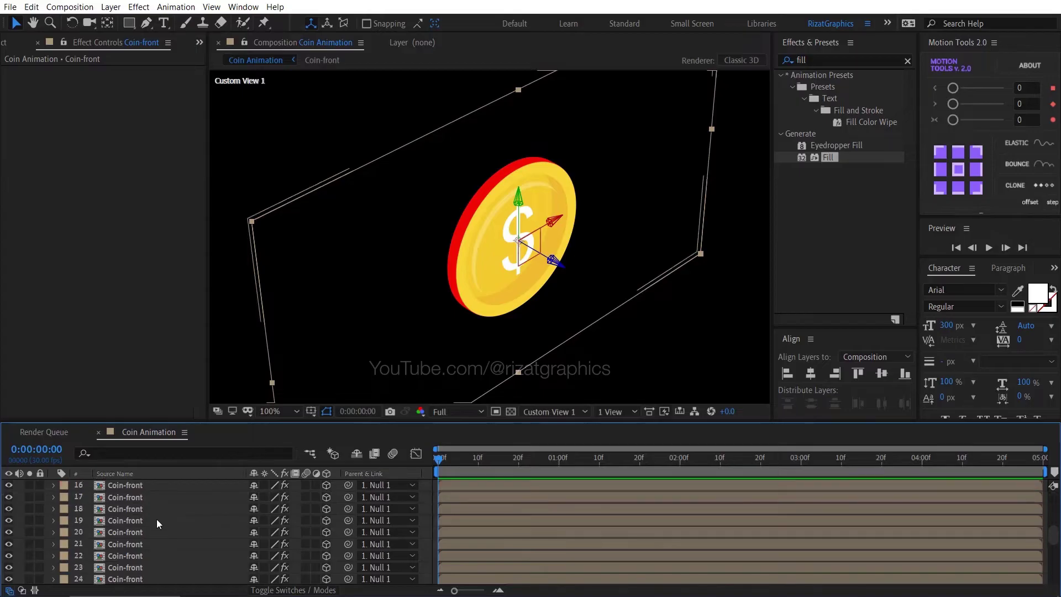
pyautogui.scroll(-1, 145, 563)
pyautogui.click(142, 576)
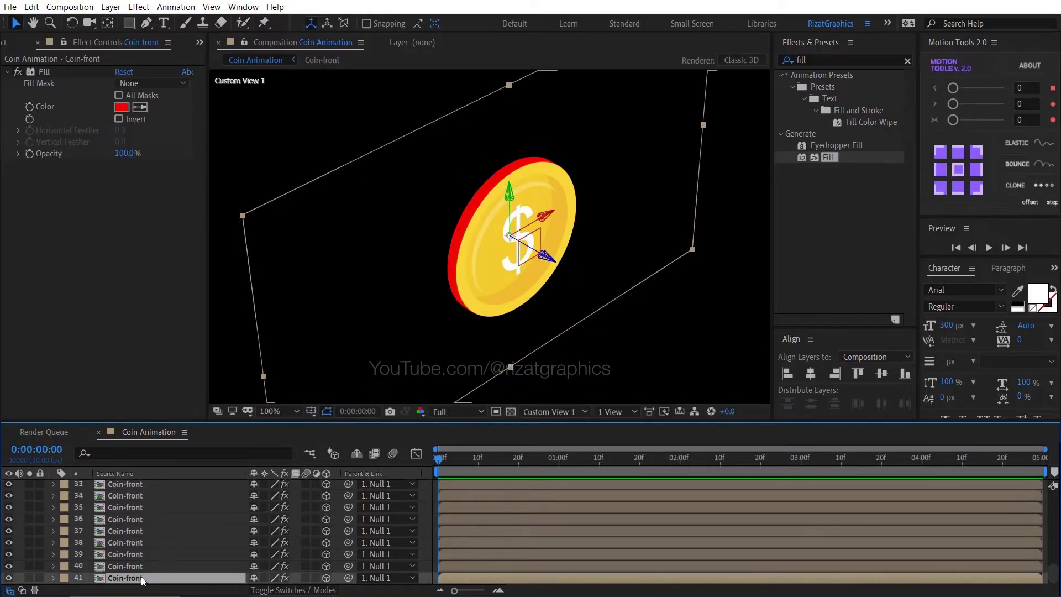
pyautogui.click(63, 75)
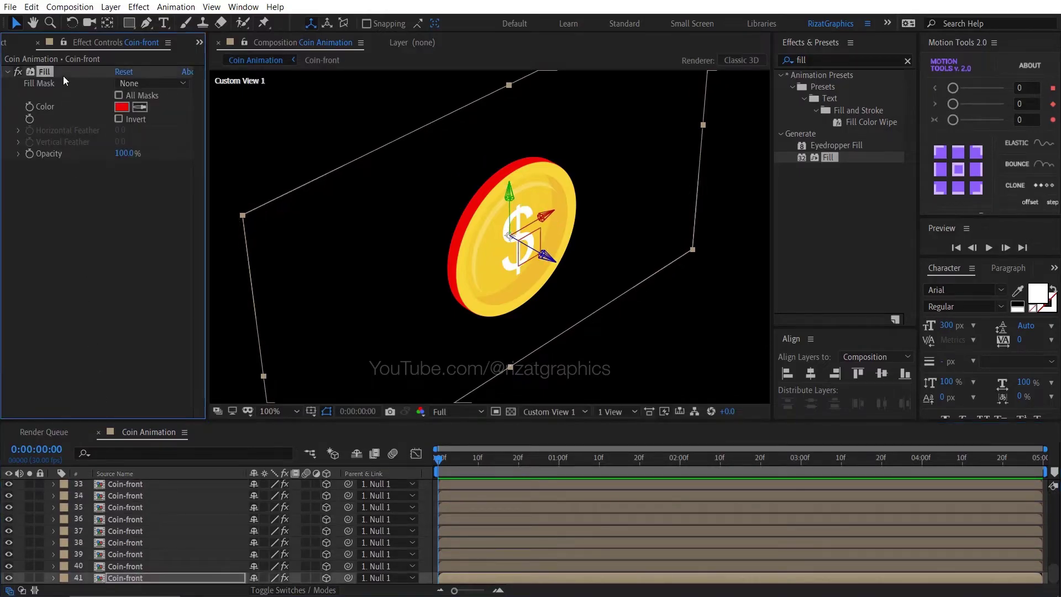
pyautogui.press('Delete')
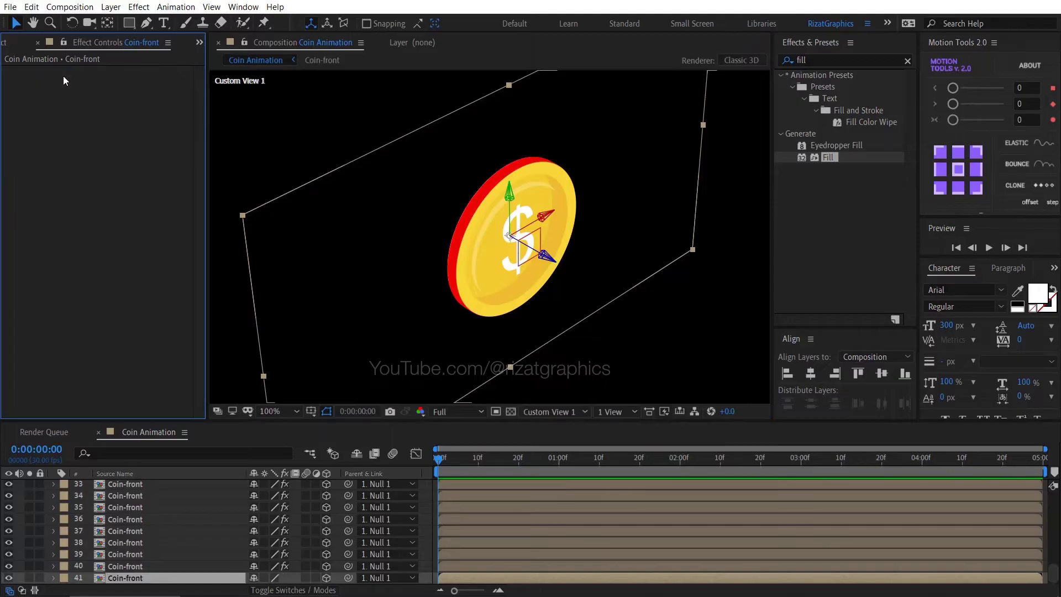
pyautogui.scroll(10, 137, 494)
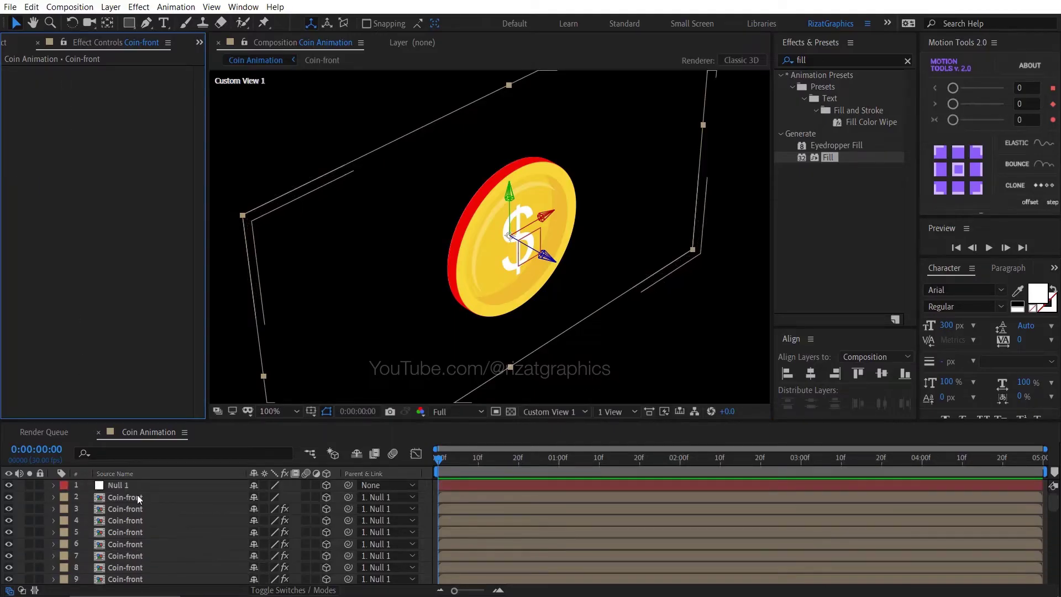
# - Set layer 3's Fill colour to a darker gold, D3A319, sampled from the coin
pyautogui.click(134, 516)
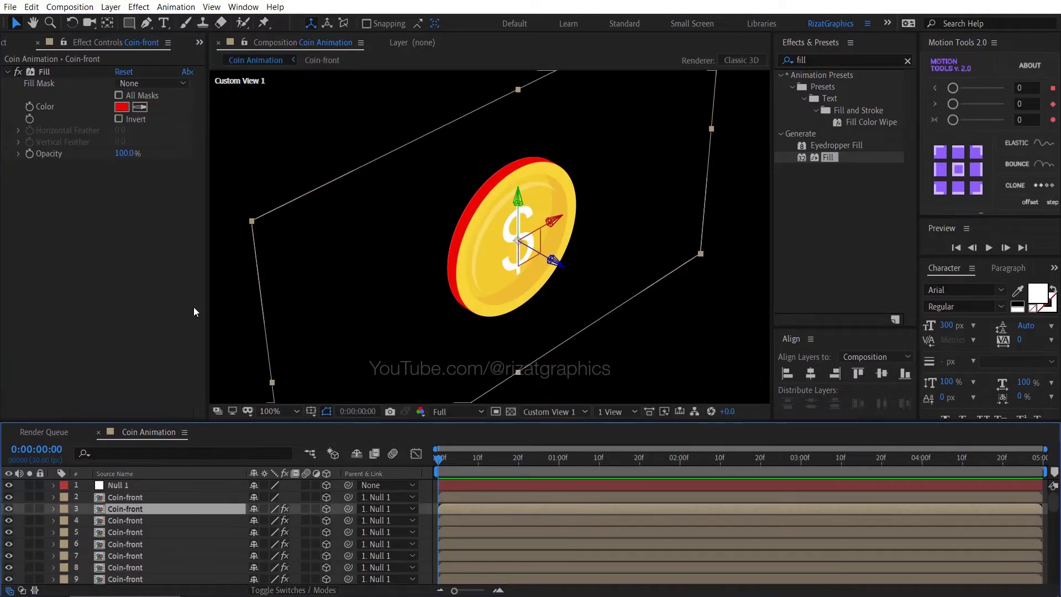
pyautogui.click(145, 107)
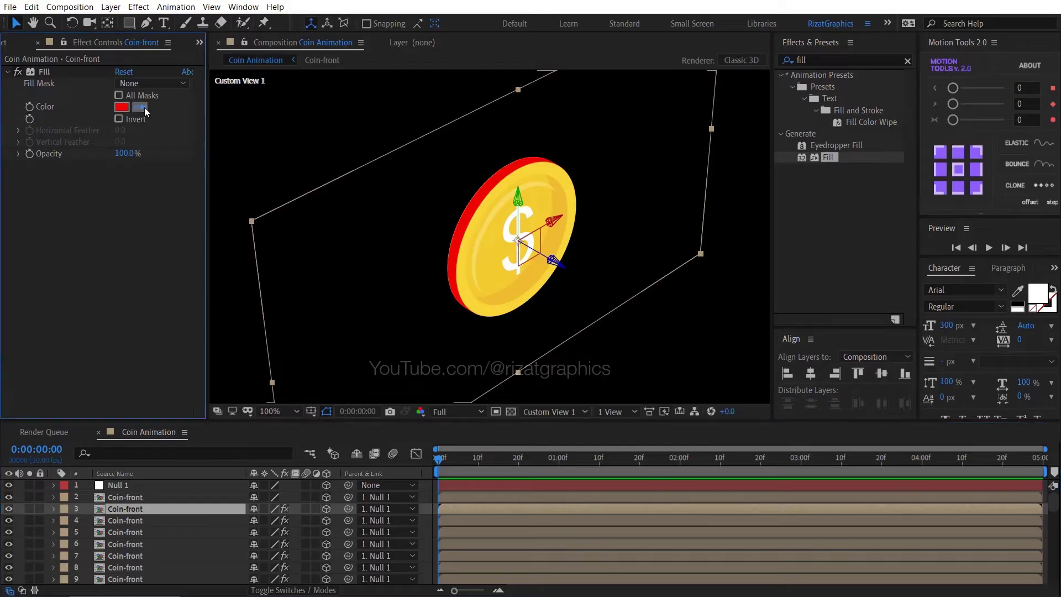
pyautogui.click(541, 279)
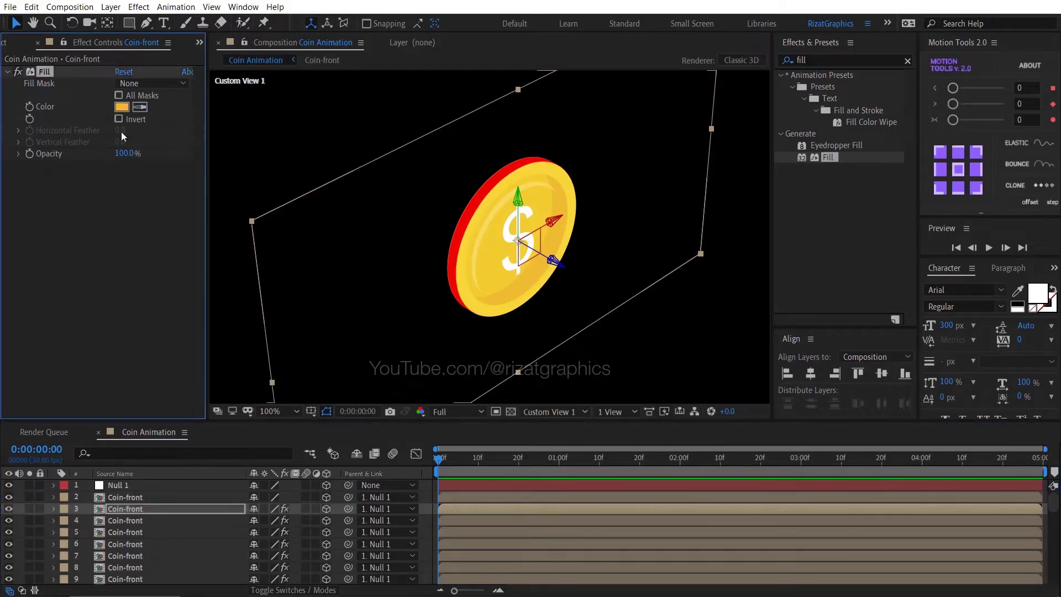
pyautogui.click(121, 109)
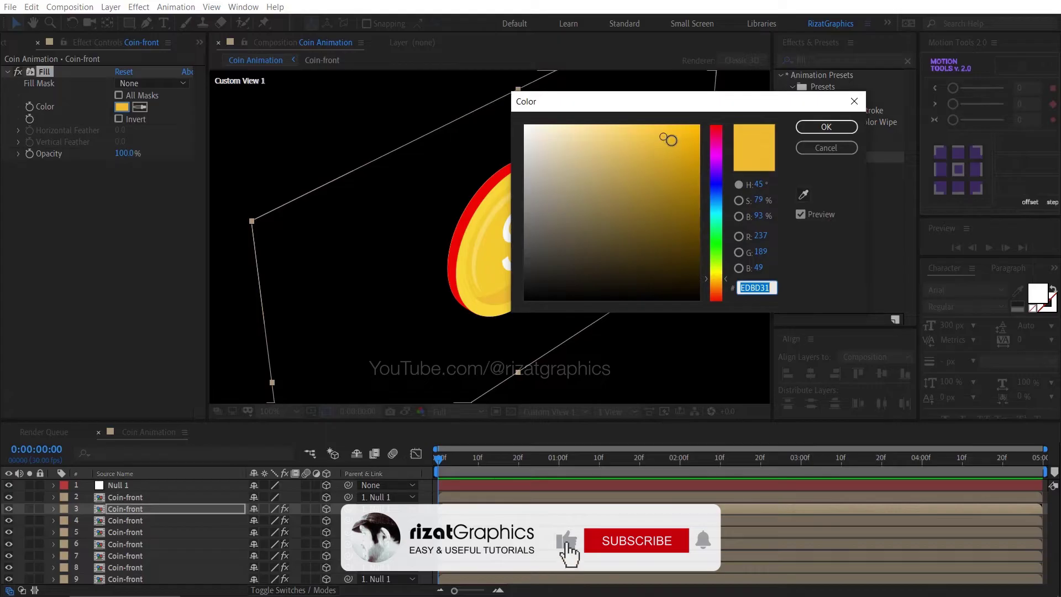
pyautogui.moveTo(669, 140); pyautogui.dragTo(679, 155)
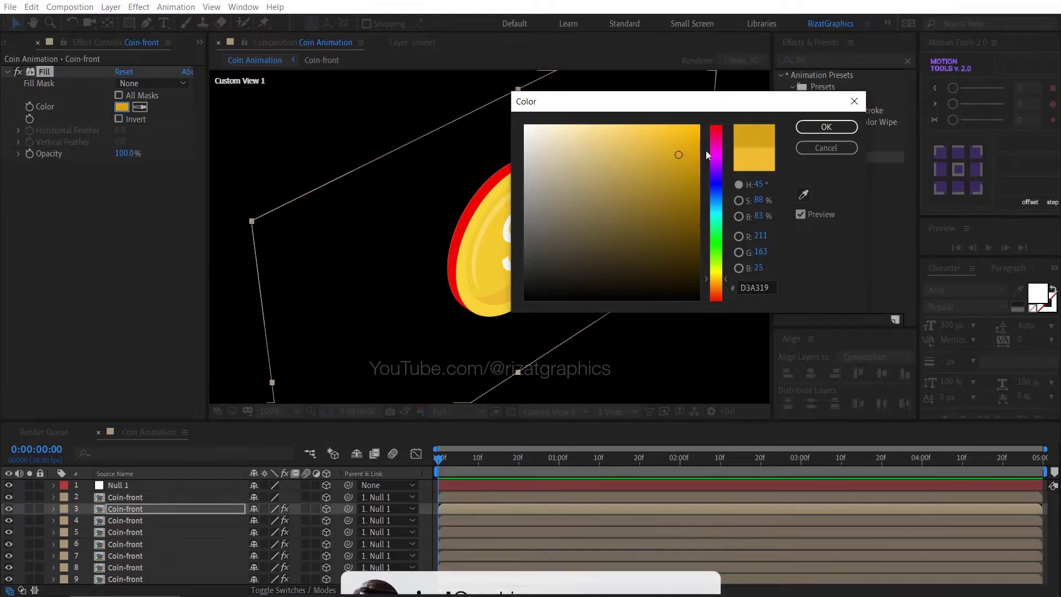
pyautogui.click(826, 126)
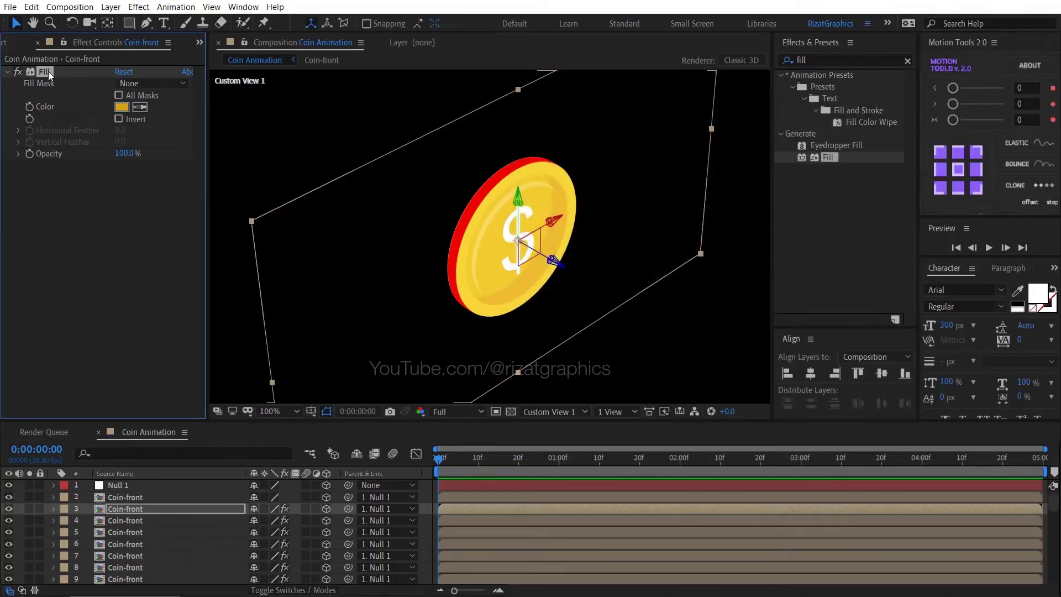
# - Paste the gold Fill onto the edge copies, layers 33–40, and check the edge zoomed in
pyautogui.click(121, 516)
pyautogui.scroll(-10, 128, 533)
pyautogui.keyDown('shift'); pyautogui.click(130, 543); pyautogui.keyUp('shift')
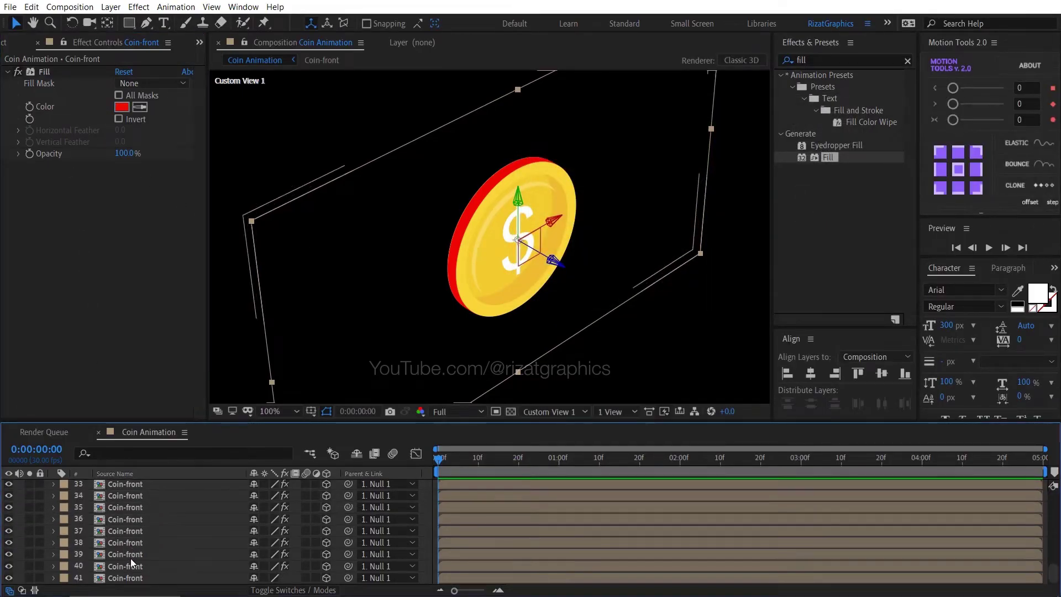
pyautogui.keyDown('shift'); pyautogui.click(131, 565); pyautogui.keyUp('shift')
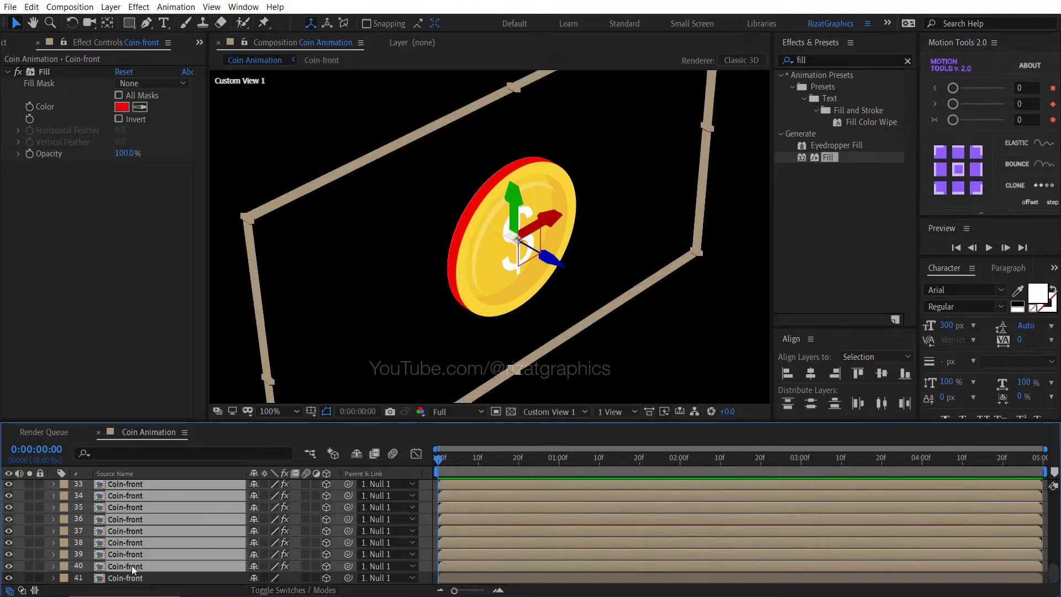
pyautogui.hotkey('ctrl', 'v')
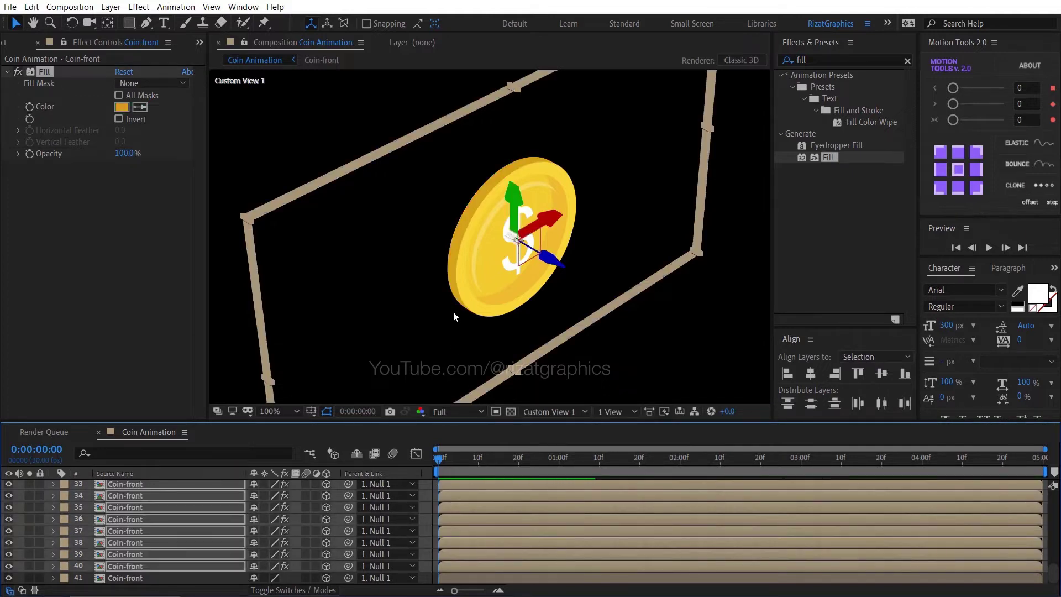
pyautogui.press('.')
pyautogui.press(',')
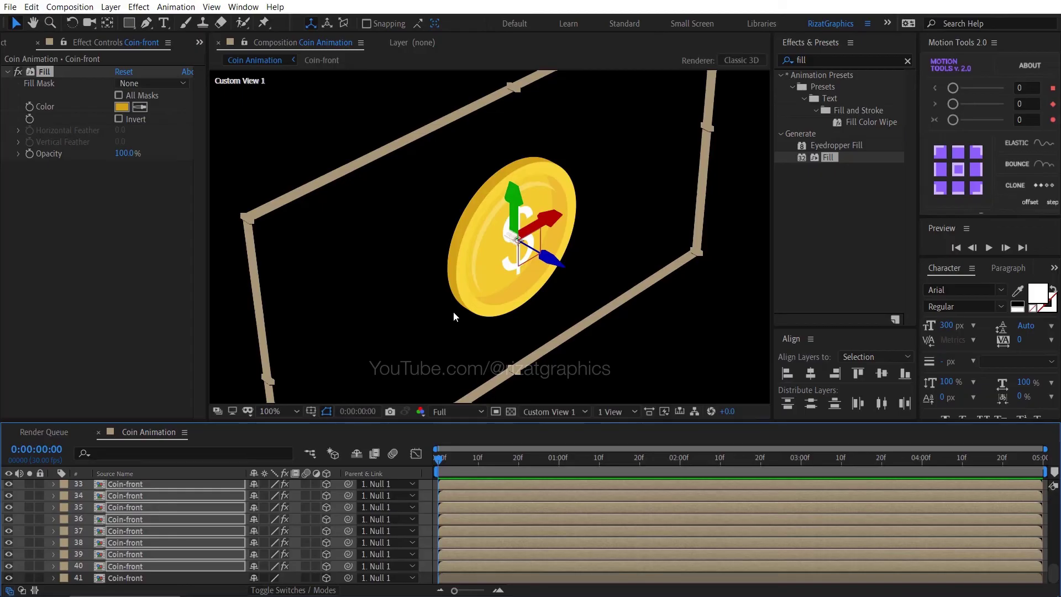
# - Switch the viewer back to Active Camera at 50% zoom and select the Null 1 layer
pyautogui.click(547, 412)
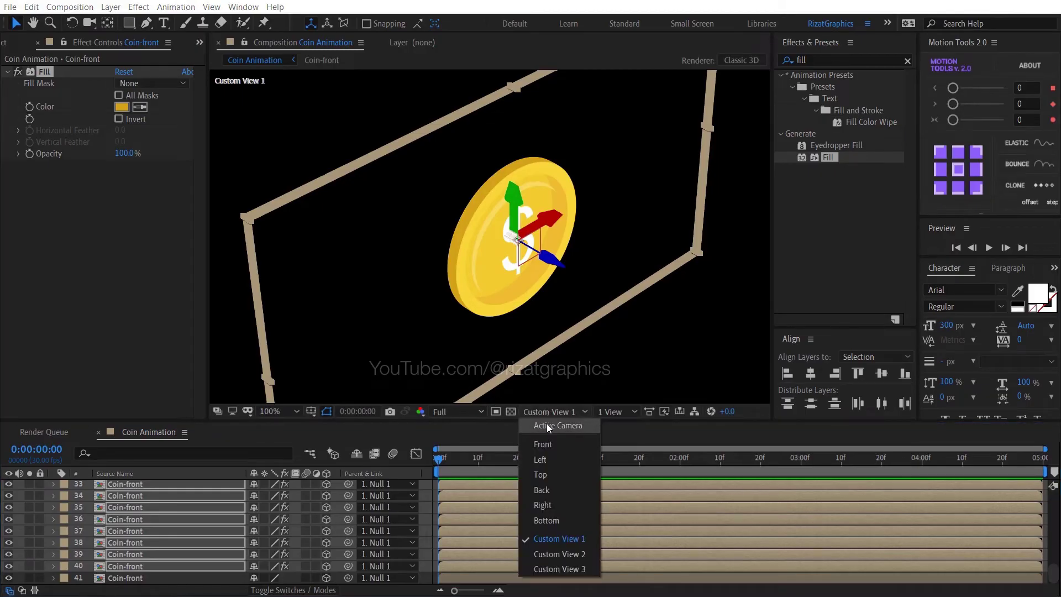
pyautogui.click(547, 426)
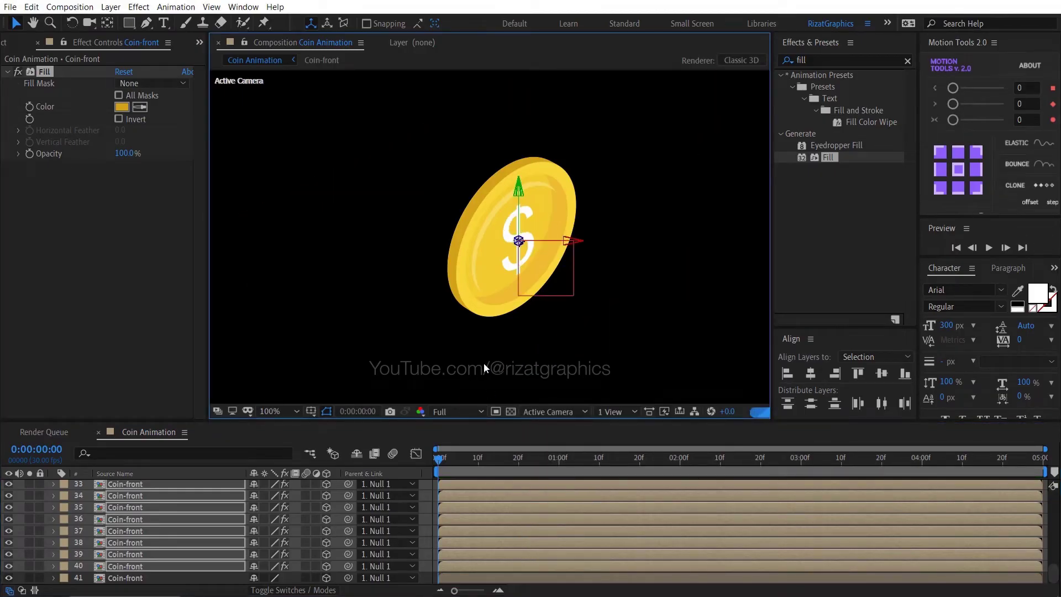
pyautogui.press(',')
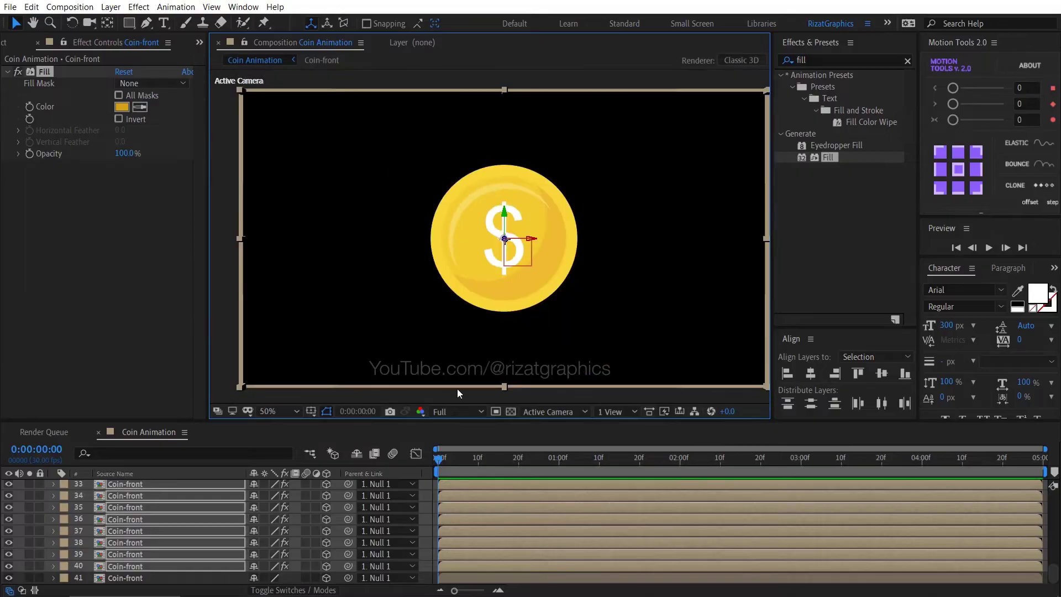
pyautogui.scroll(10, 163, 513)
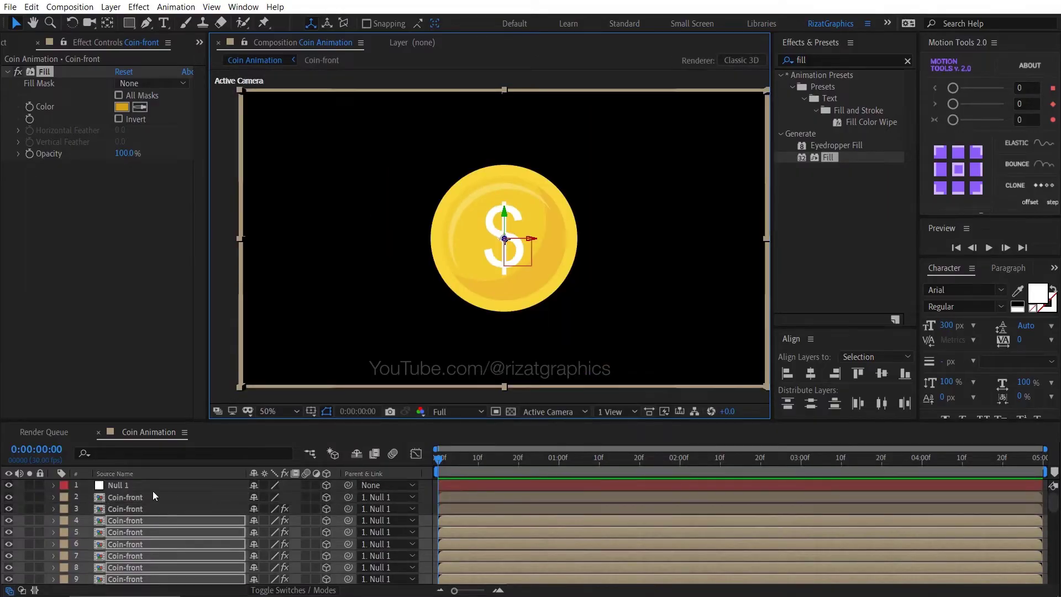
pyautogui.click(152, 490)
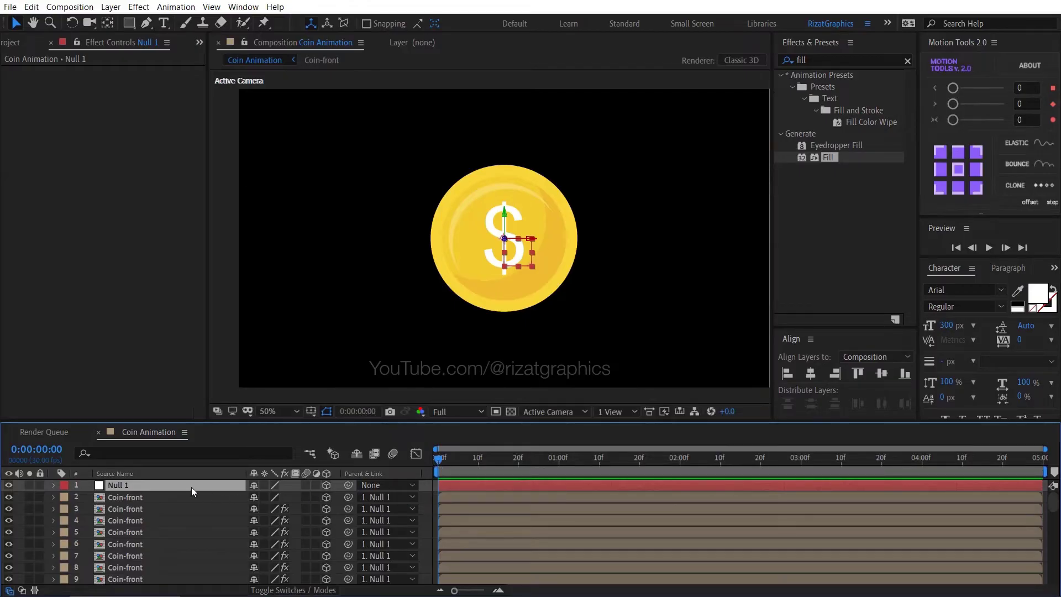
# - Give Null 1's Y Rotation the expression time*-150, then collapse the layer's properties
pyautogui.press('r')
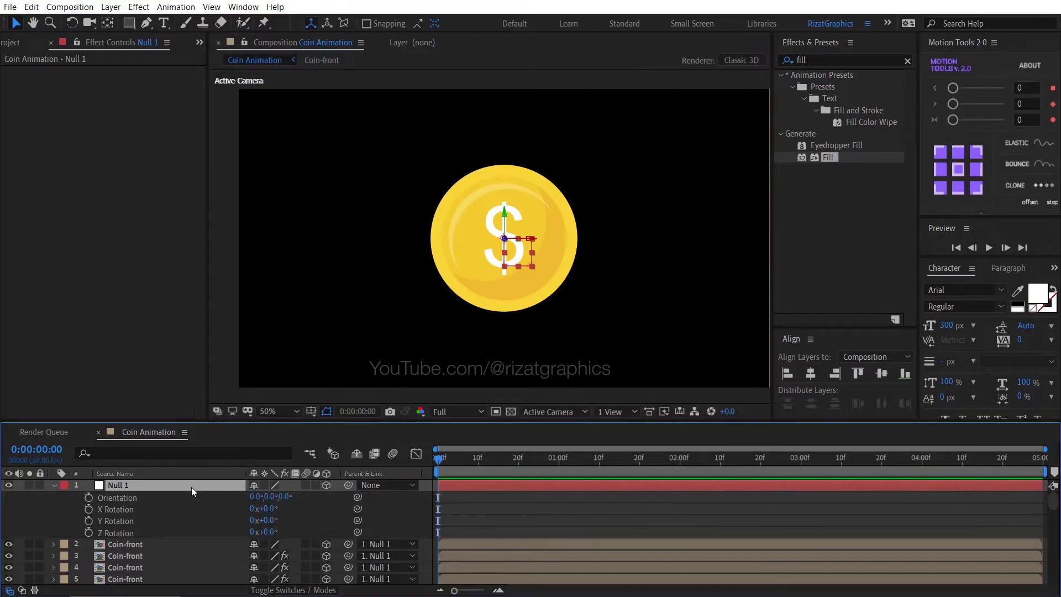
pyautogui.keyDown('alt'); pyautogui.click(88, 522); pyautogui.keyUp('alt')
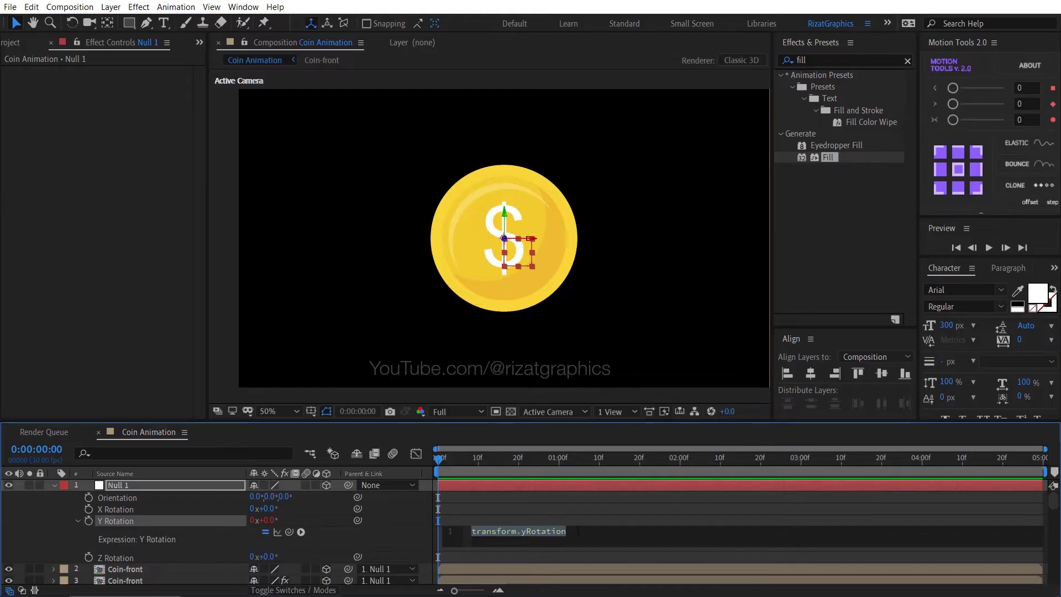
pyautogui.write('time')
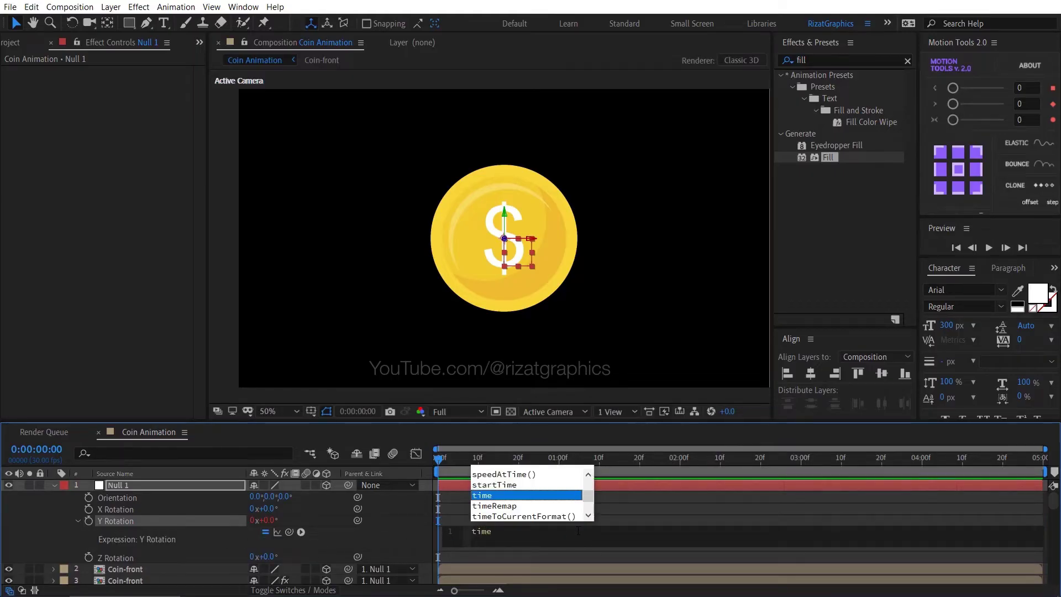
pyautogui.write('*')
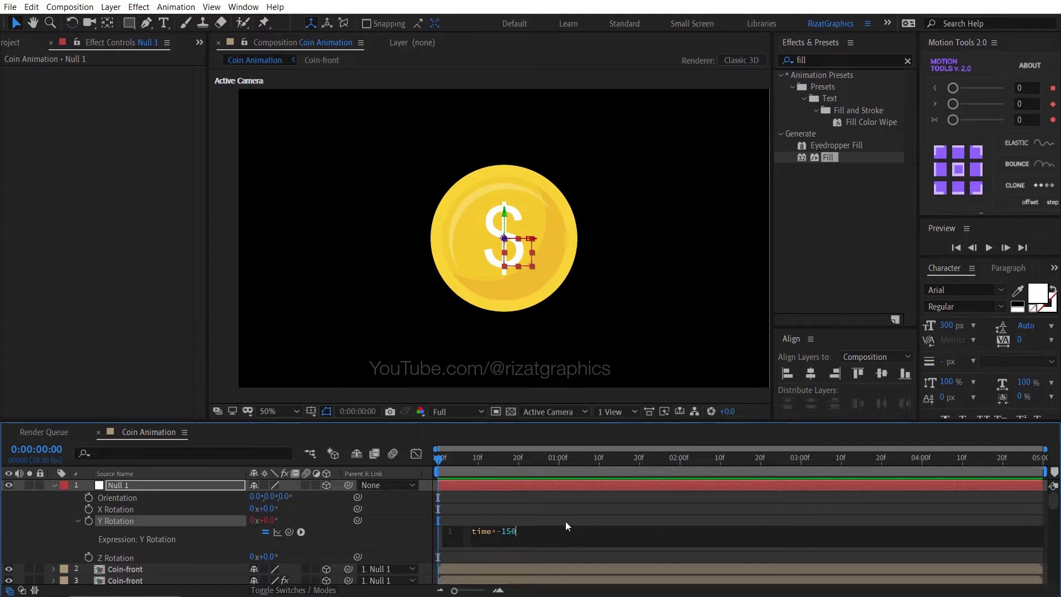
pyautogui.click(564, 521)
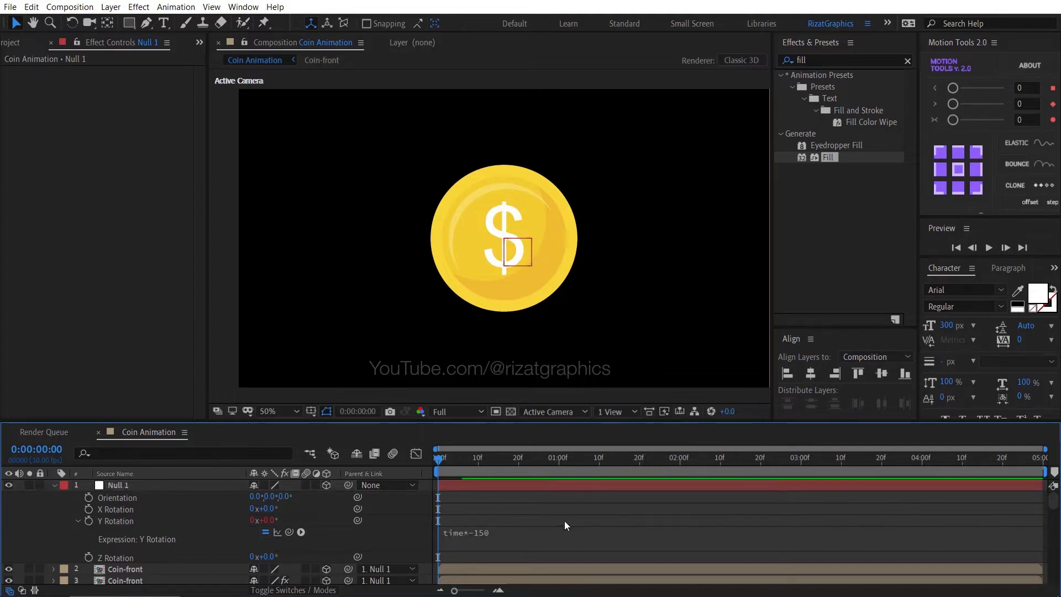
pyautogui.click(53, 485)
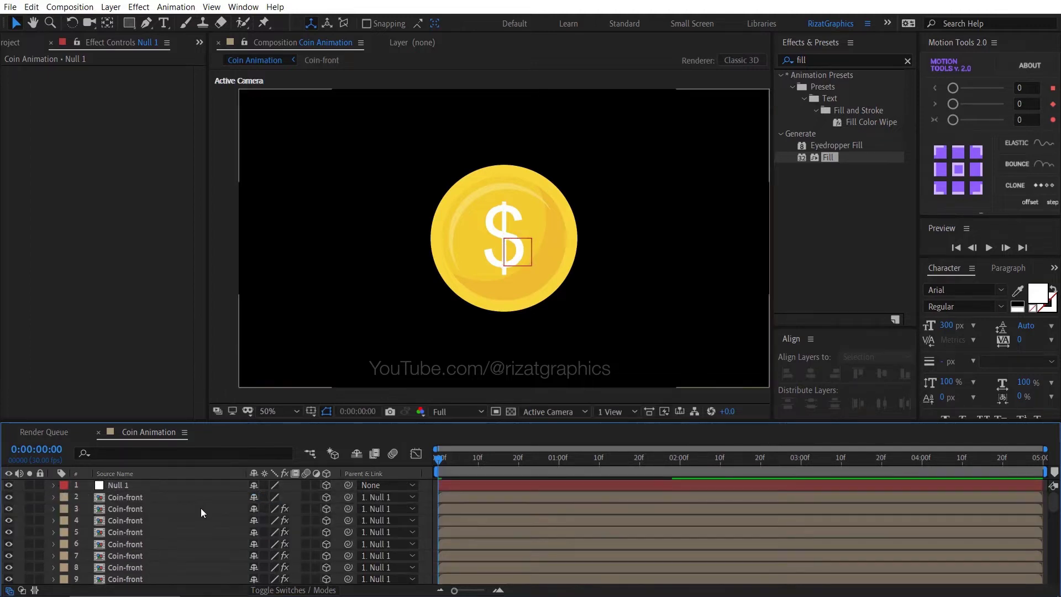
# - Clear the effects search, preview the spin, and stop at 0:00:01:06 with the coin's back facing forward
pyautogui.click(907, 62)
pyautogui.click(989, 248)
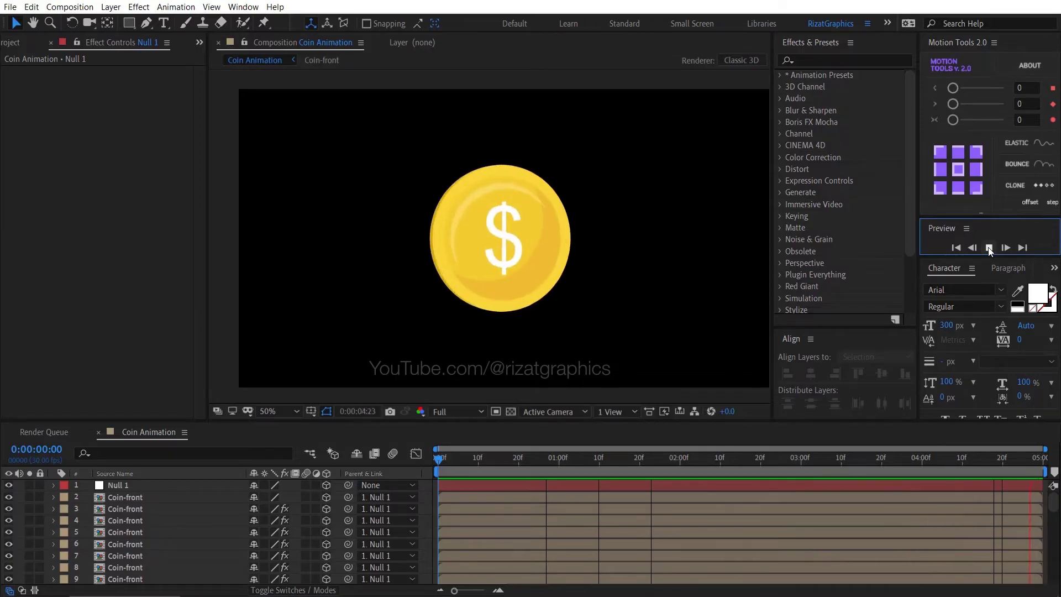
pyautogui.press('space')
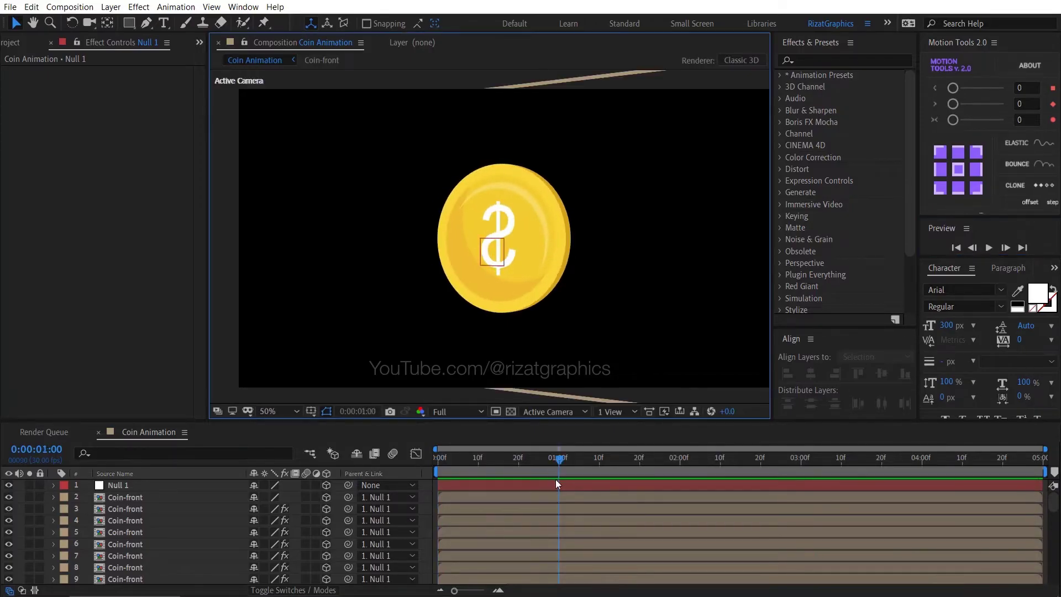
pyautogui.moveTo(561, 462); pyautogui.dragTo(582, 460)
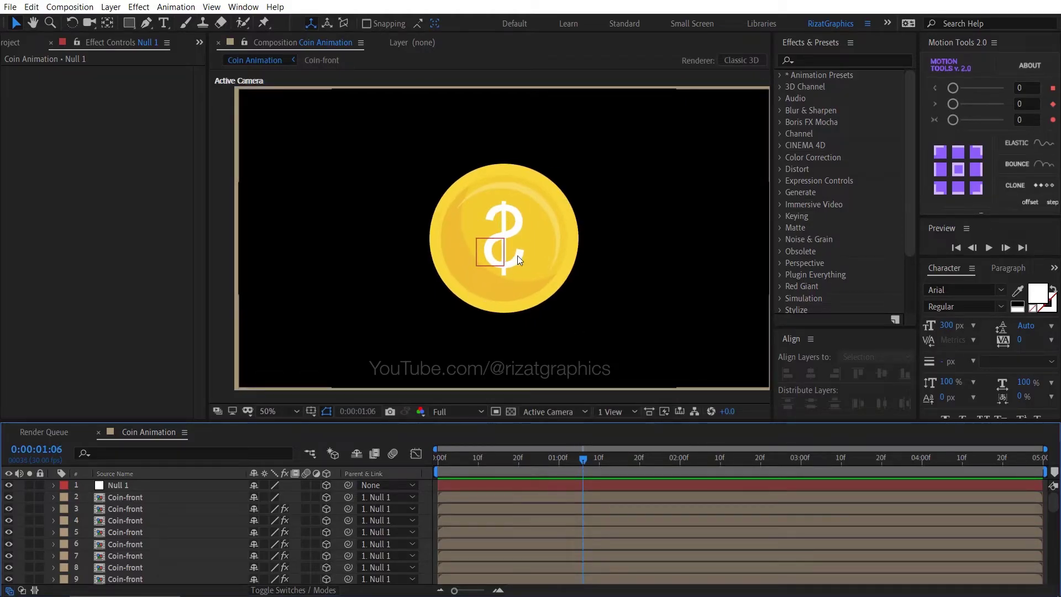
# - Duplicate the Coin-front composition in the Project panel and rename the copy Coin-Back
pyautogui.click(15, 42)
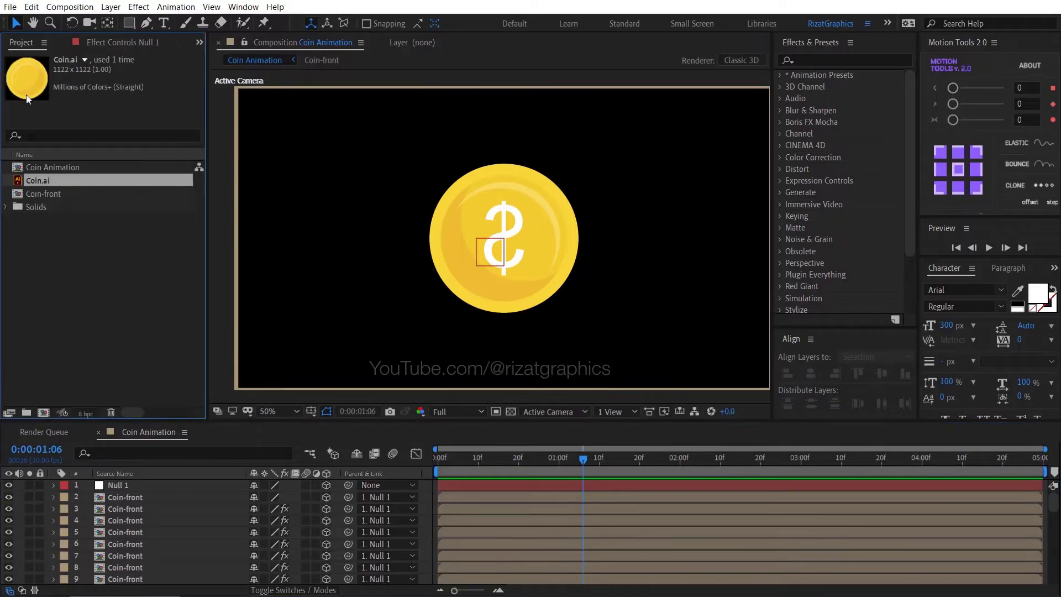
pyautogui.click(63, 194)
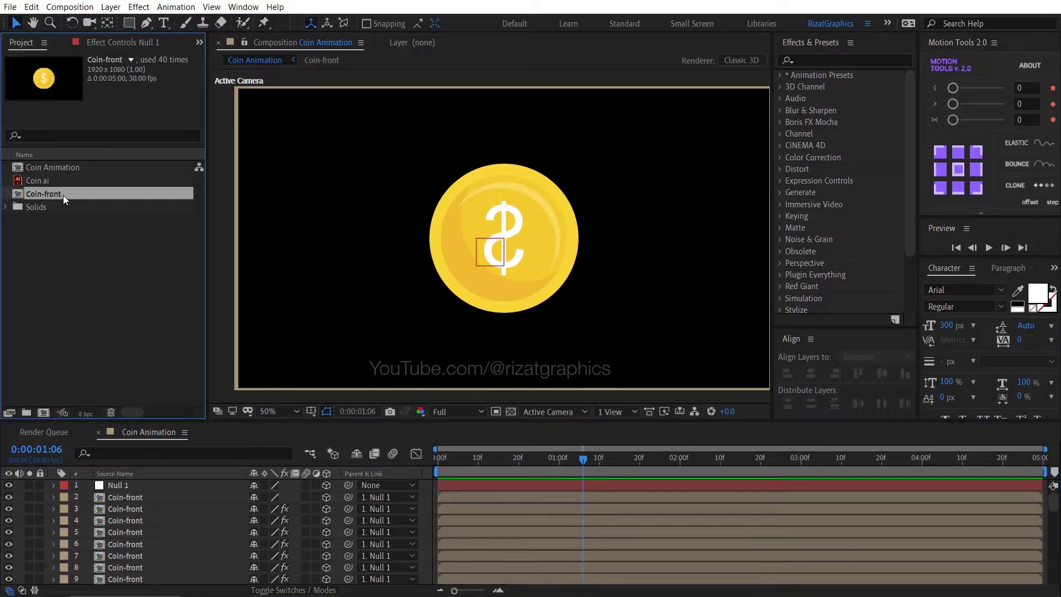
pyautogui.hotkey('ctrl', 'd')
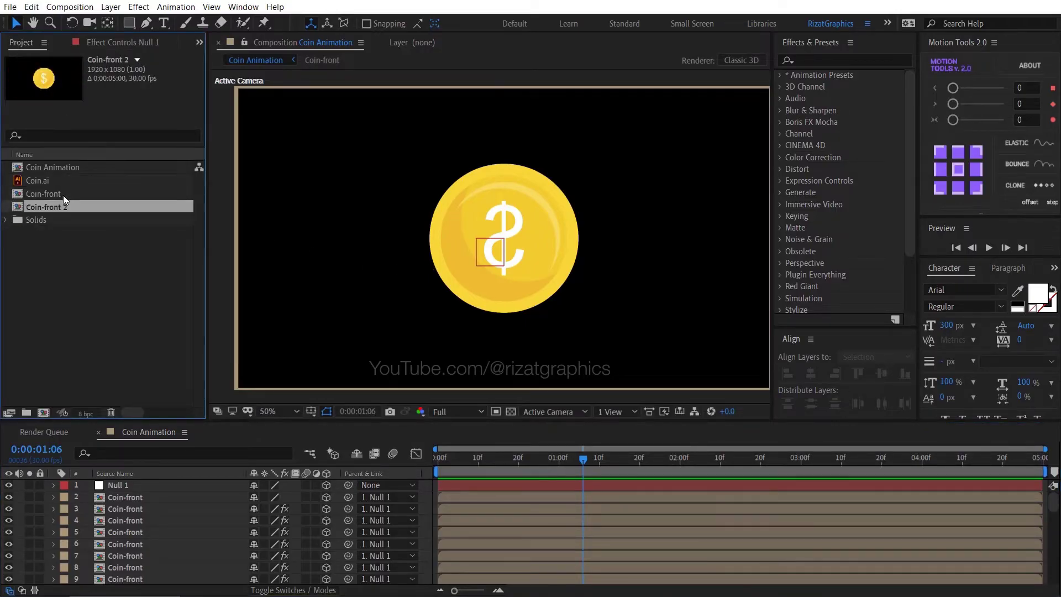
pyautogui.press('Return')
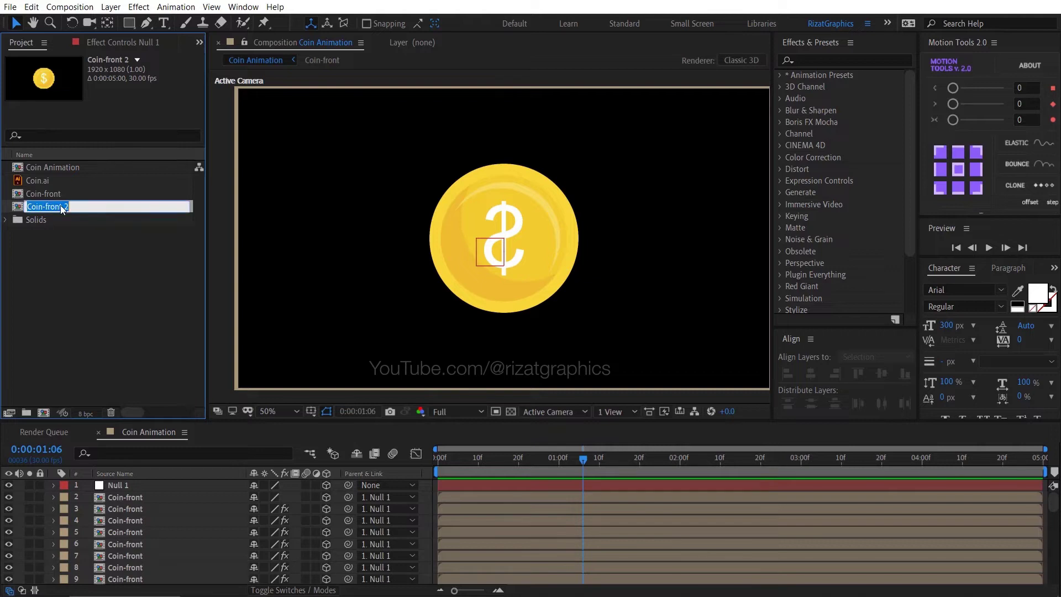
pyautogui.moveTo(46, 206); pyautogui.dragTo(82, 203)
pyautogui.write('Back')
pyautogui.press('Return')
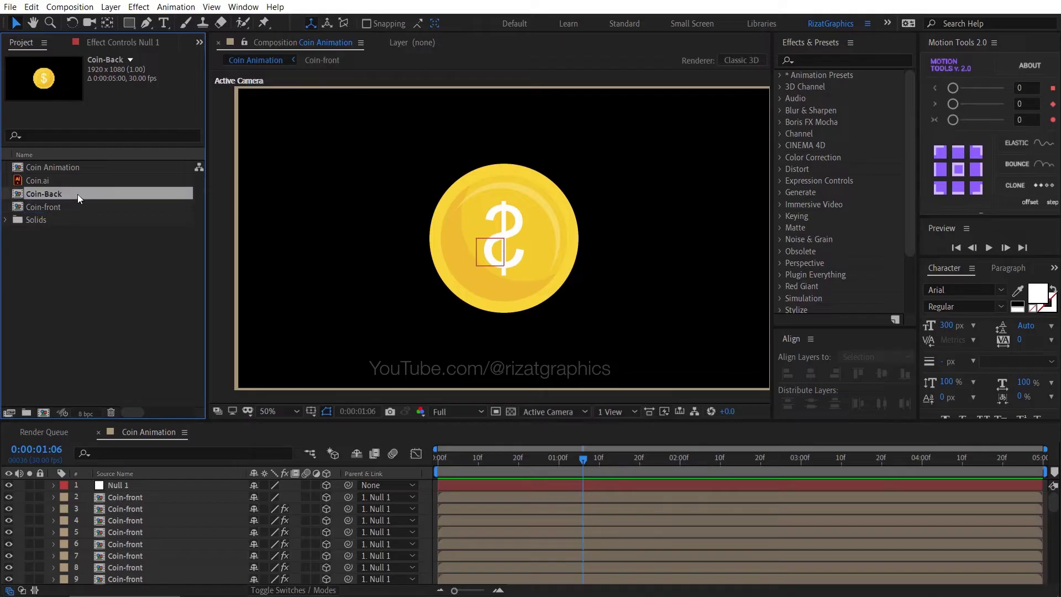
# - Open Coin-Back and change its $ text layer to read B
pyautogui.doubleClick(77, 194)
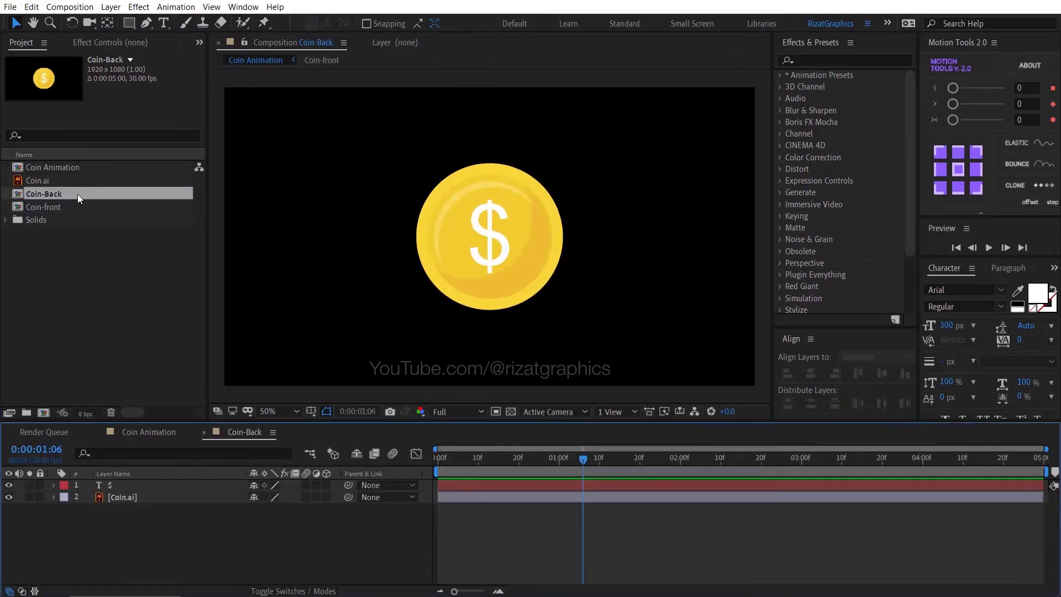
pyautogui.doubleClick(114, 486)
pyautogui.write('B')
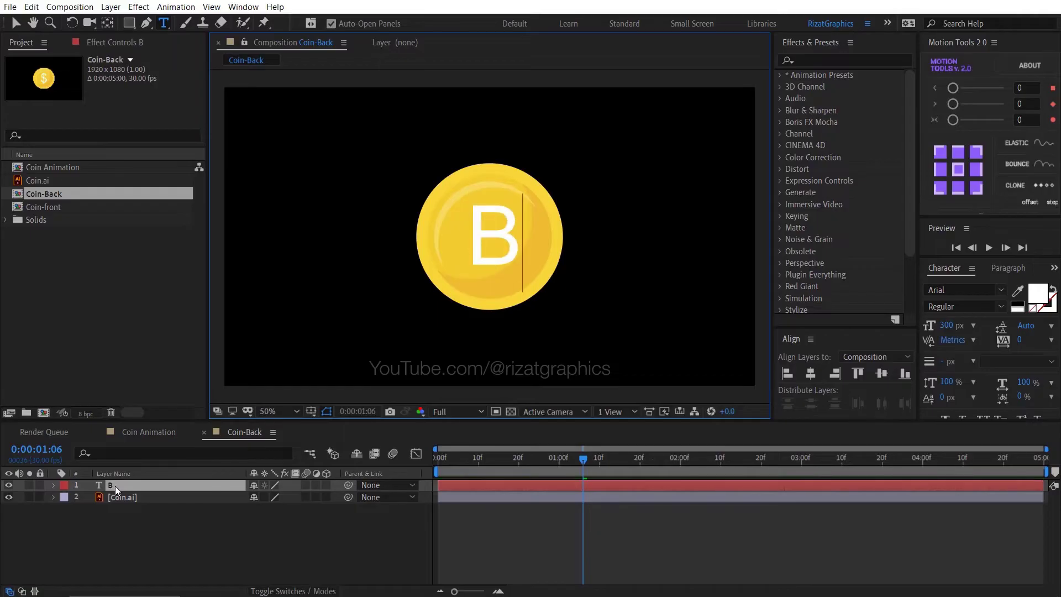
pyautogui.click(115, 486)
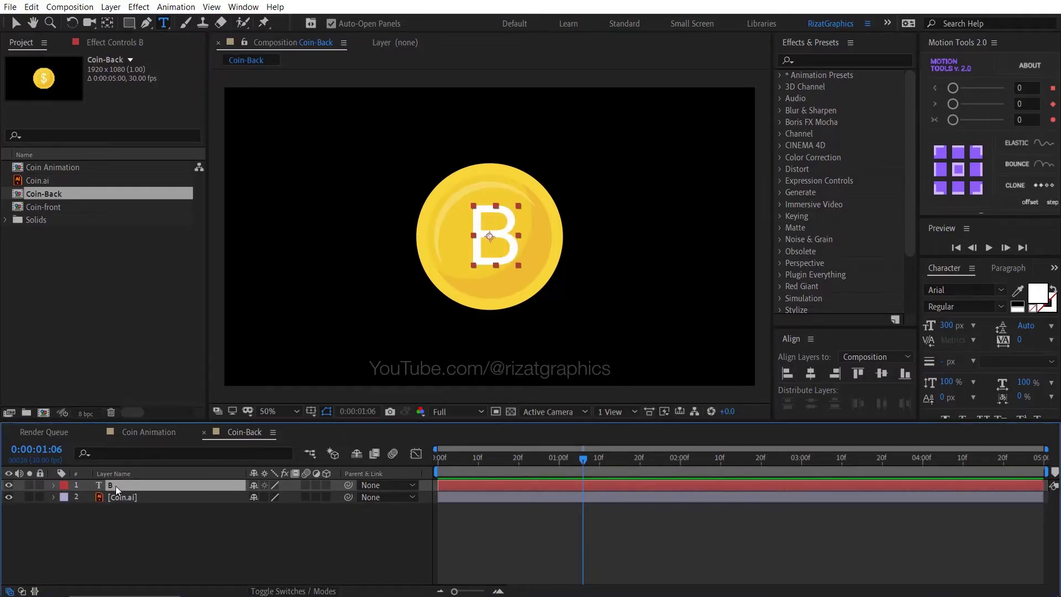
# - Centre the B layer's anchor and align it horizontally and vertically to the composition
pyautogui.click(958, 169)
pyautogui.click(882, 374)
pyautogui.click(811, 374)
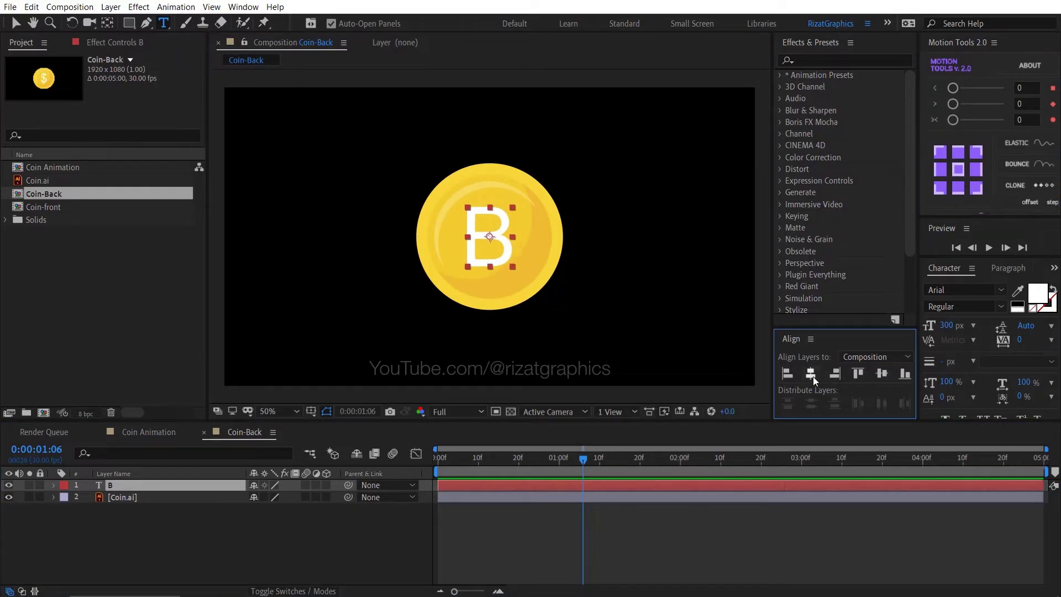
# - Replace layer 41's source with Coin-Back and flip it horizontally so the B reads correctly
pyautogui.click(160, 436)
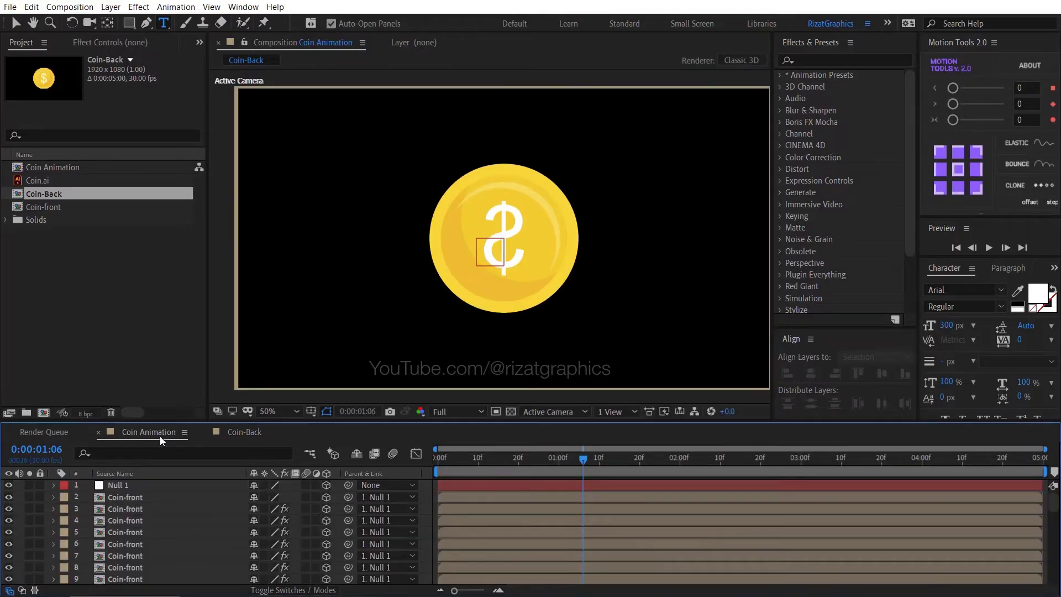
pyautogui.scroll(-10, 168, 525)
pyautogui.scroll(-1, 167, 529)
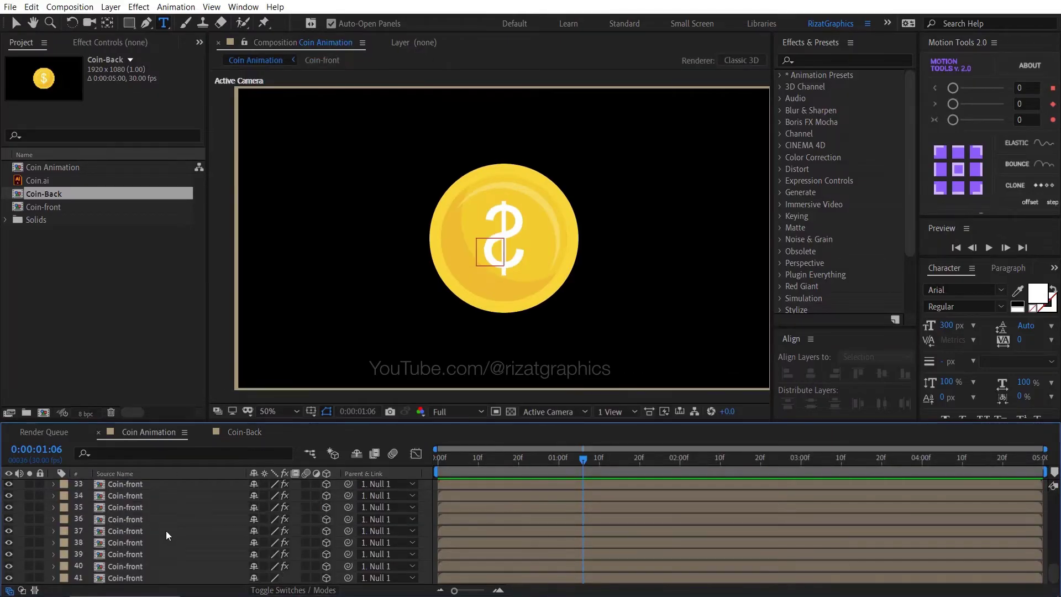
pyautogui.click(152, 578)
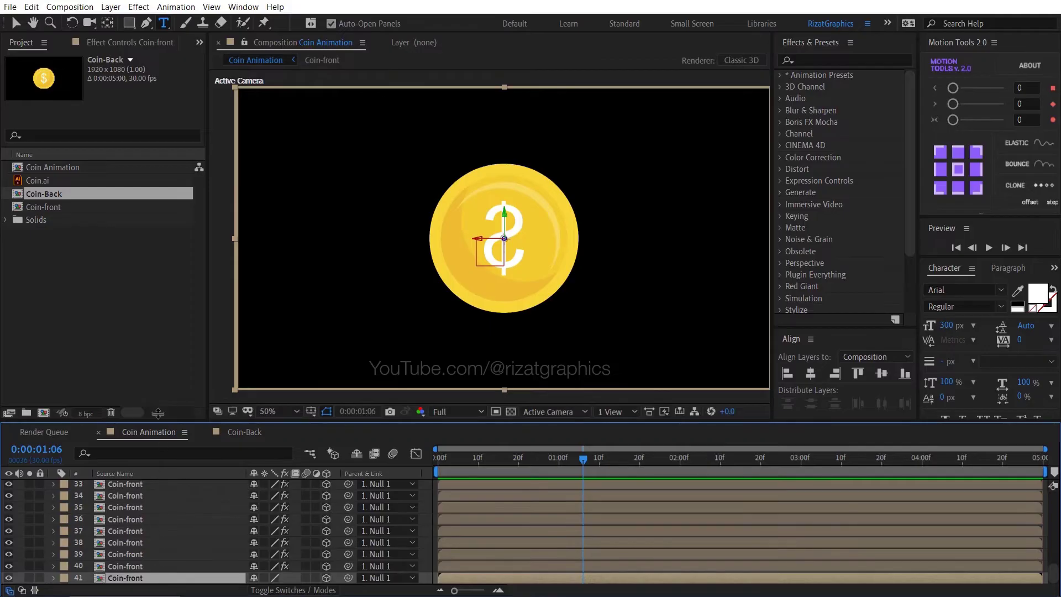
pyautogui.moveTo(97, 195); pyautogui.dragTo(107, 298)
pyautogui.moveTo(134, 582); pyautogui.dragTo(135, 581)
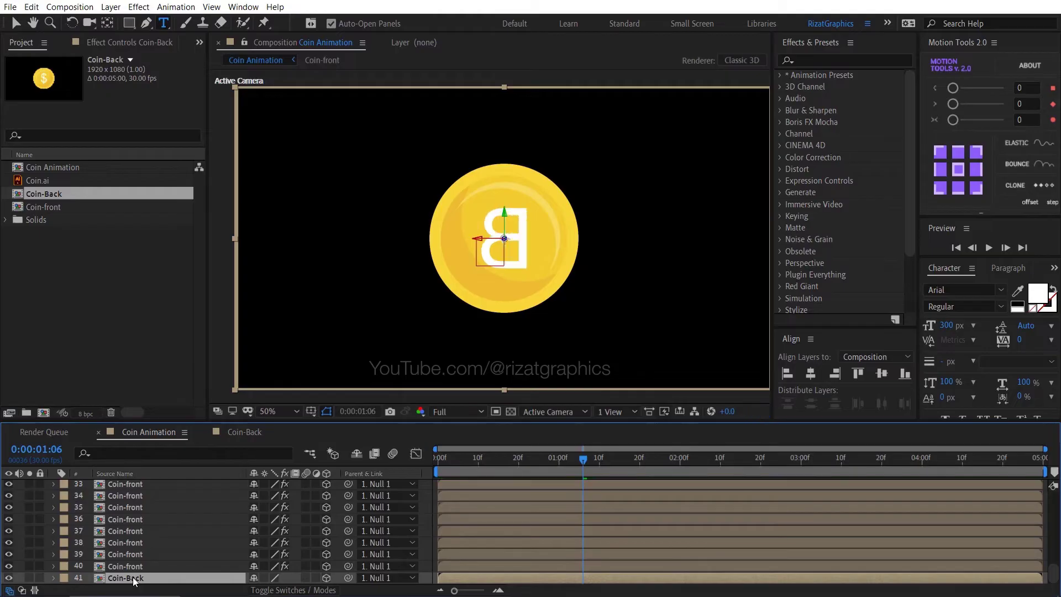
pyautogui.rightClick(135, 580)
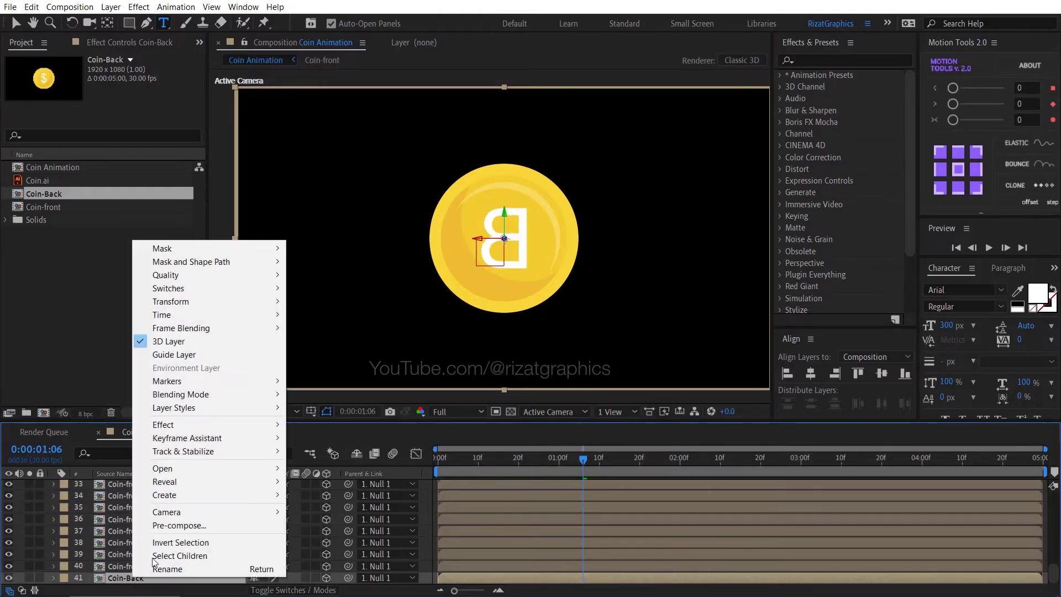
pyautogui.moveTo(244, 303)
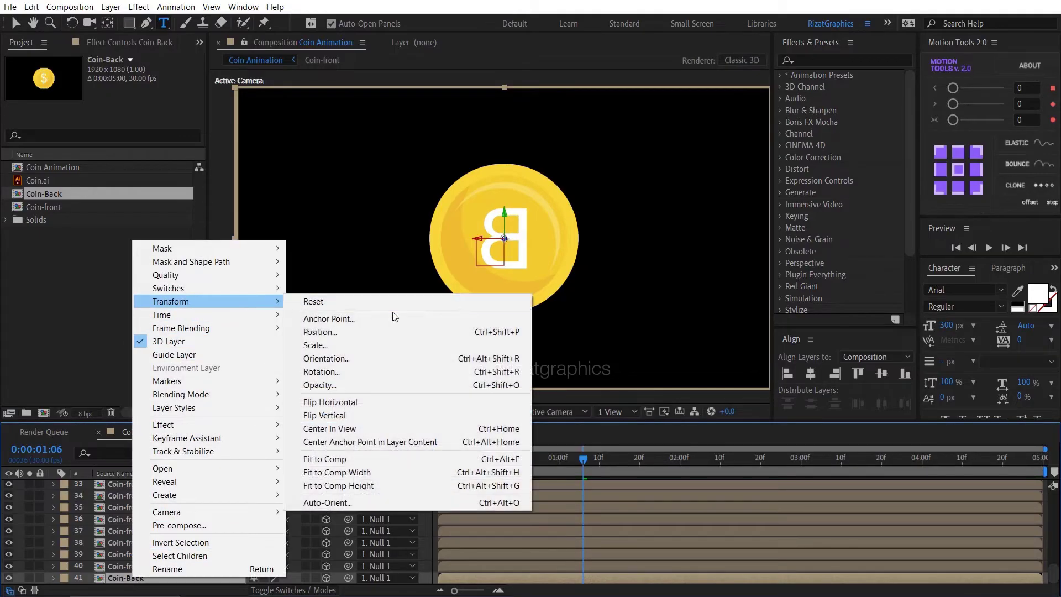
pyautogui.click(419, 397)
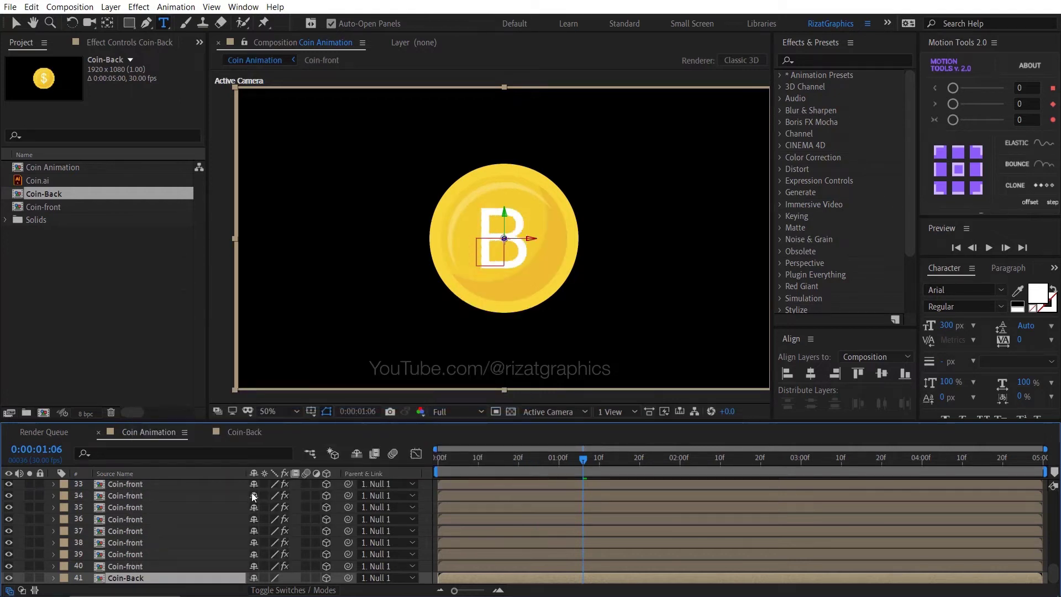
# - Select Null 1 and return the playhead to 0:00:00:00
pyautogui.scroll(1, 134, 508)
pyautogui.scroll(10, 135, 503)
pyautogui.click(122, 485)
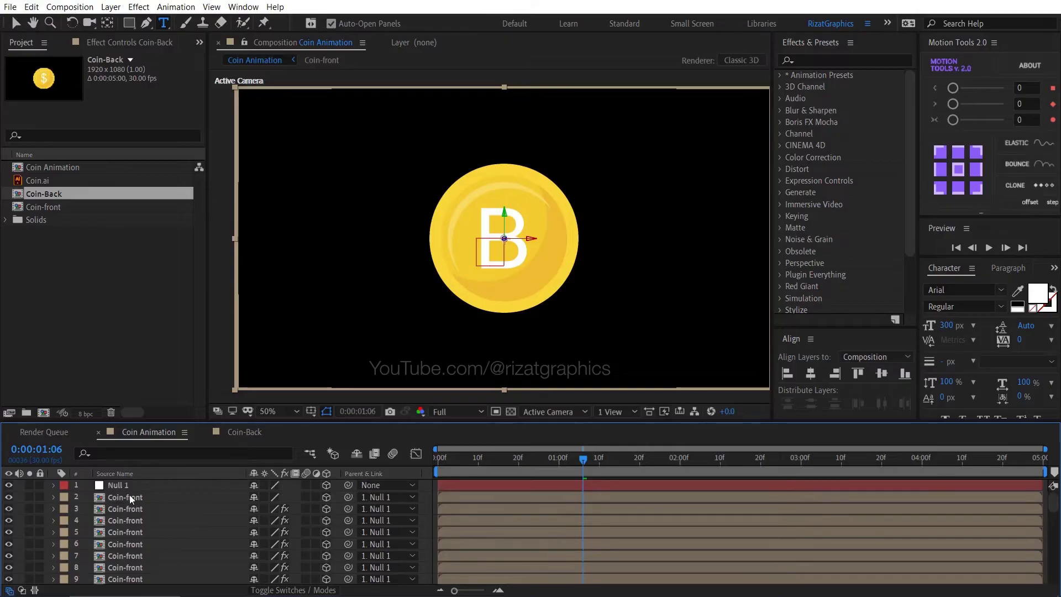
pyautogui.click(120, 483)
pyautogui.moveTo(442, 462); pyautogui.dragTo(423, 460)
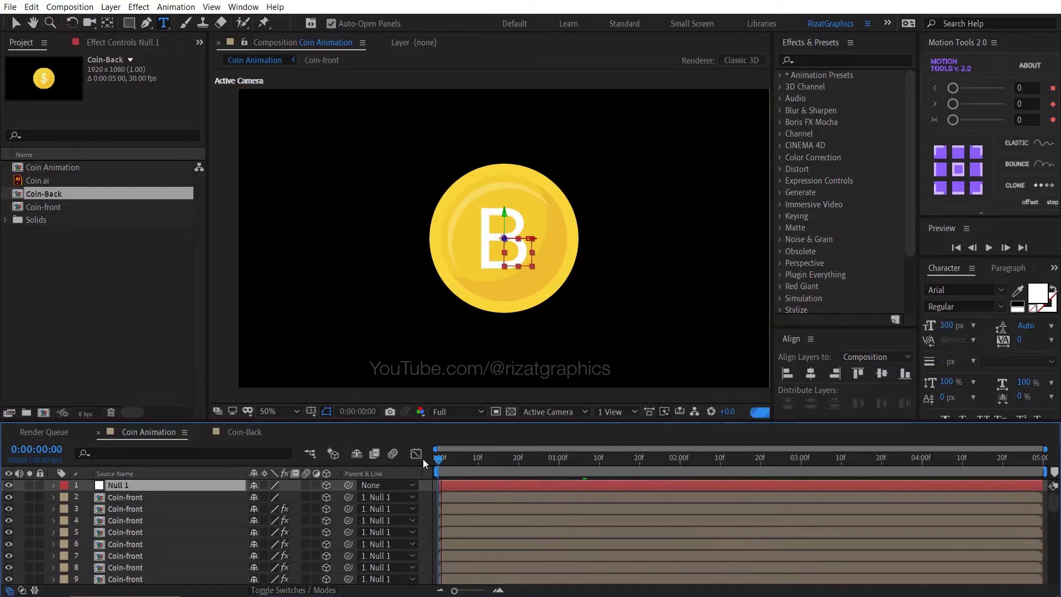
pyautogui.click(988, 247)
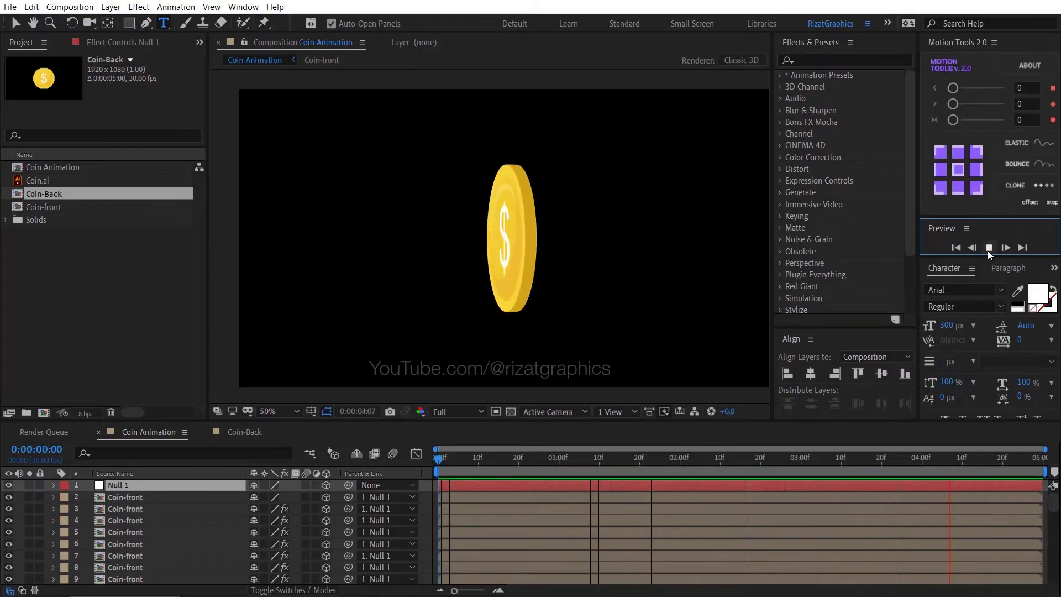
pyautogui.click(989, 248)
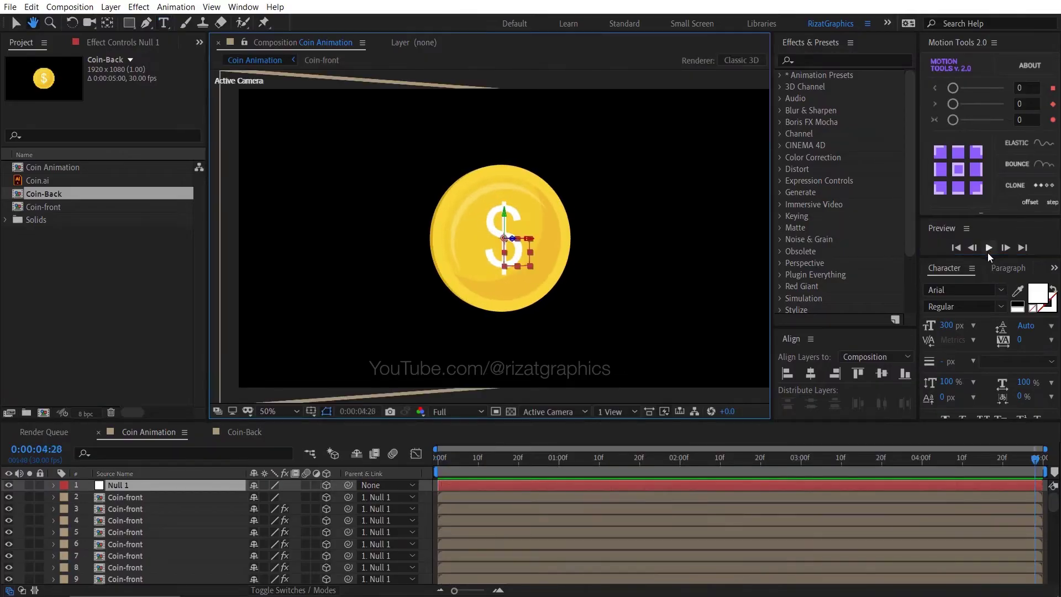
pyautogui.click(1036, 461)
pyautogui.moveTo(1036, 461); pyautogui.dragTo(1020, 455)
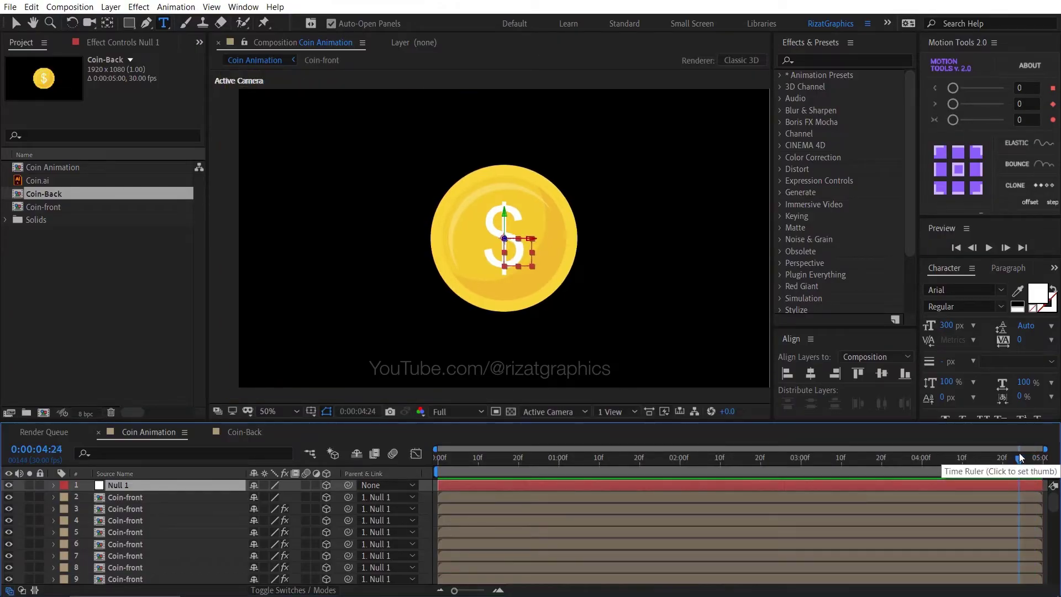
pyautogui.click(989, 248)
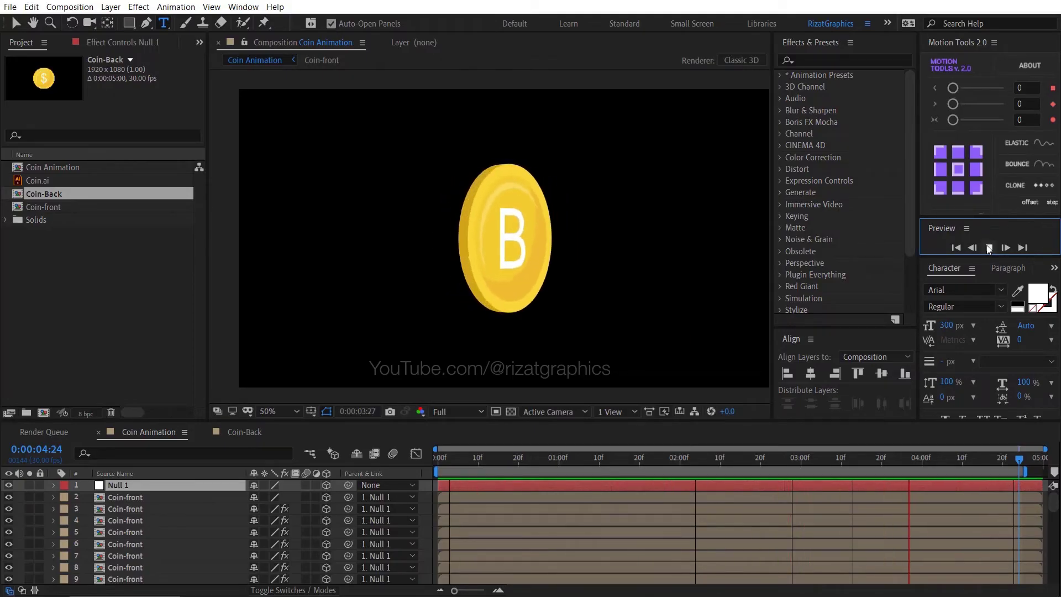
pyautogui.click(989, 248)
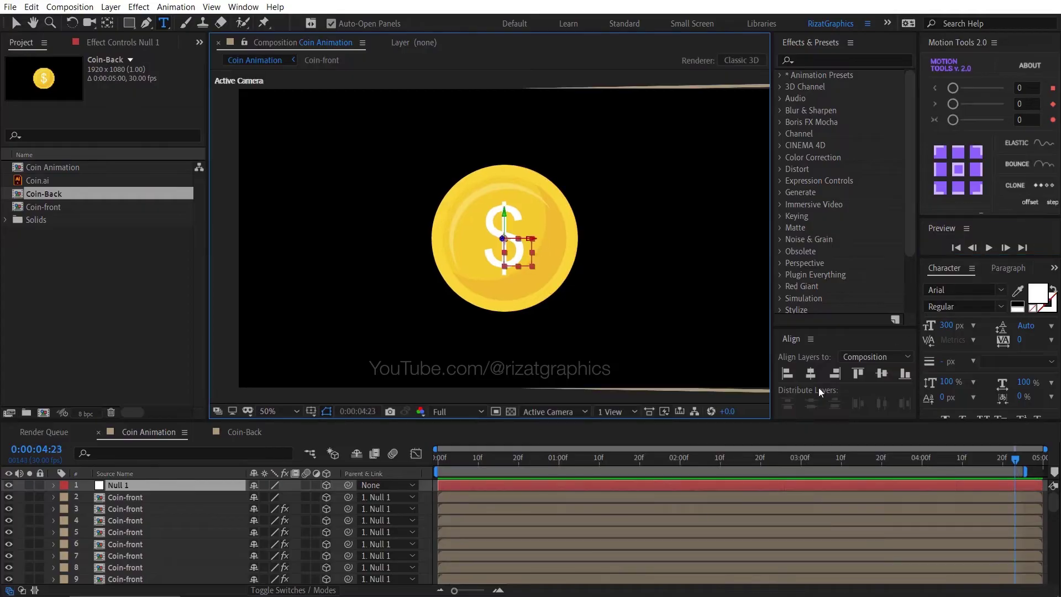
# - Import great-britain-gold-pngfind.com.png from the Britain Gold folder into the project
pyautogui.click(437, 459)
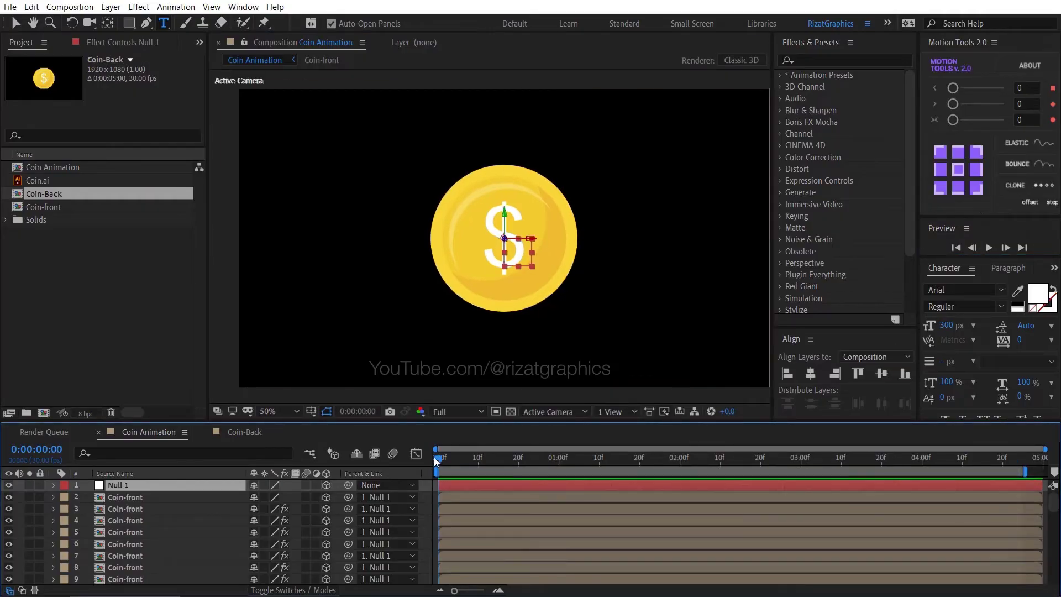
pyautogui.click(113, 309)
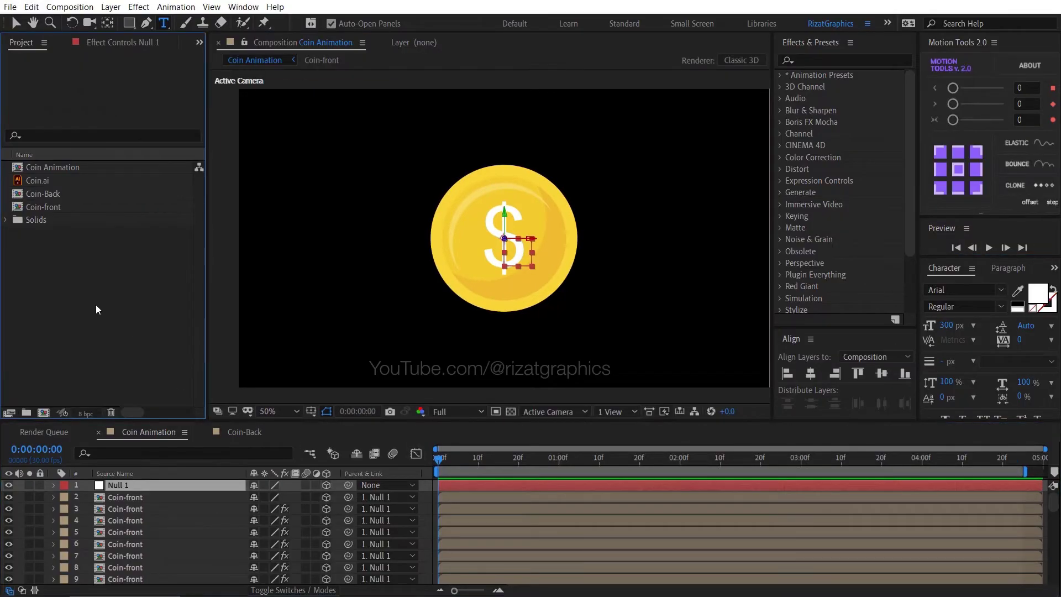
pyautogui.click(10, 7)
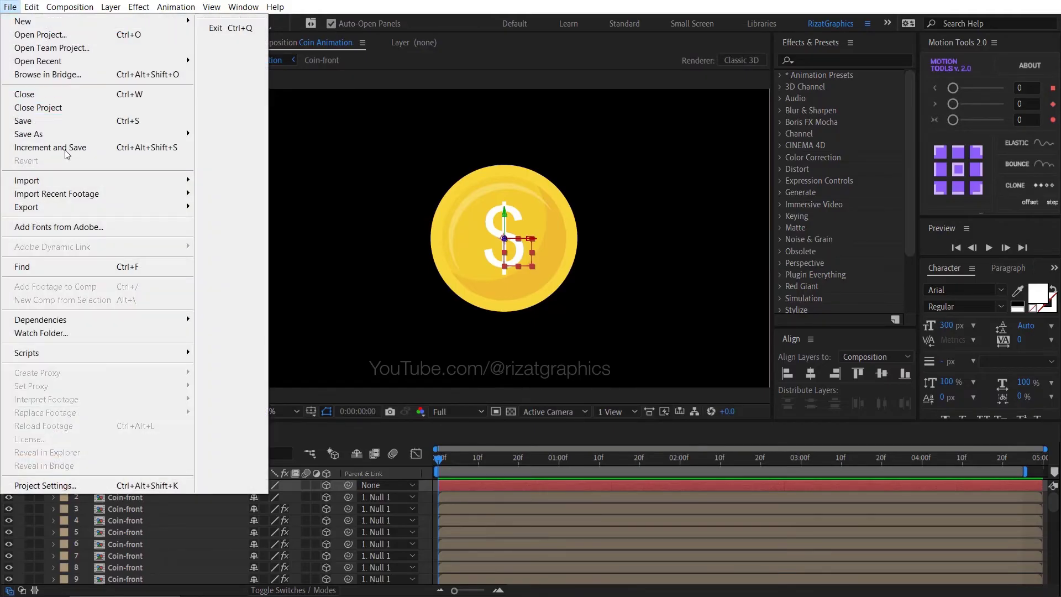
pyautogui.moveTo(78, 184)
pyautogui.click(248, 183)
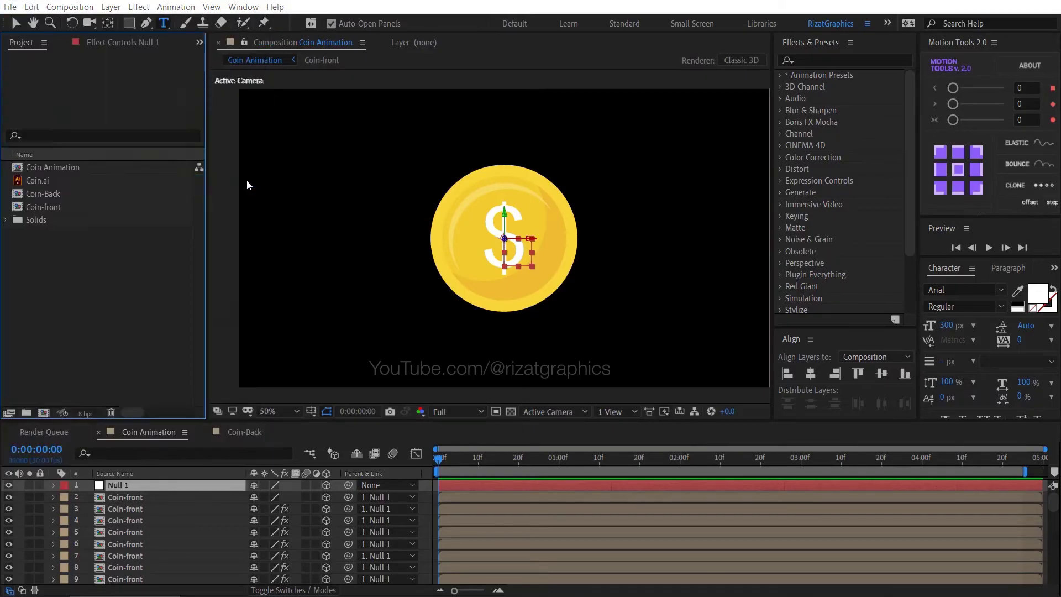
pyautogui.doubleClick(157, 146)
pyautogui.click(162, 134)
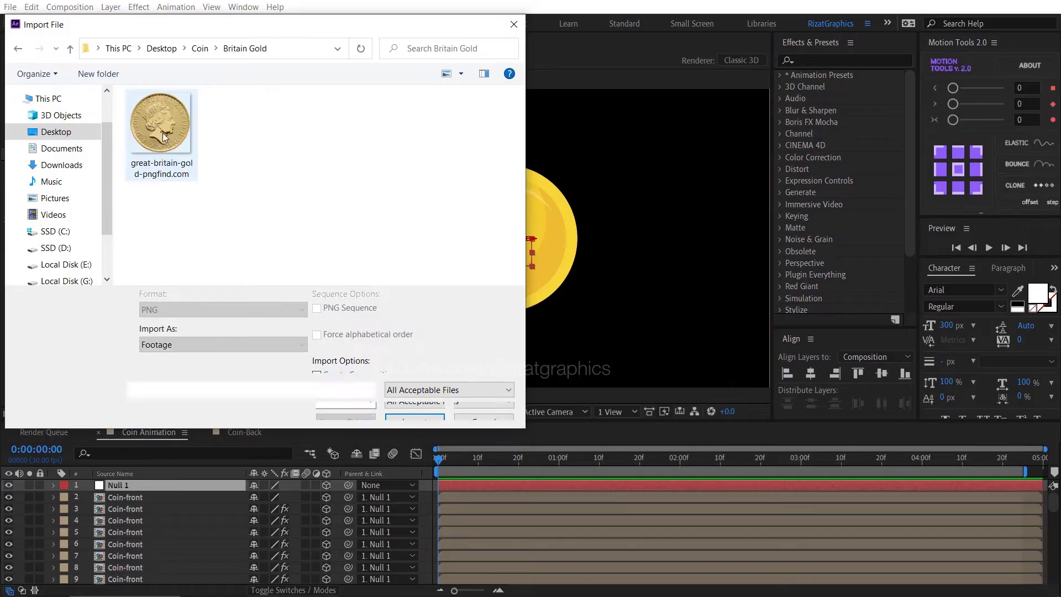
pyautogui.click(415, 410)
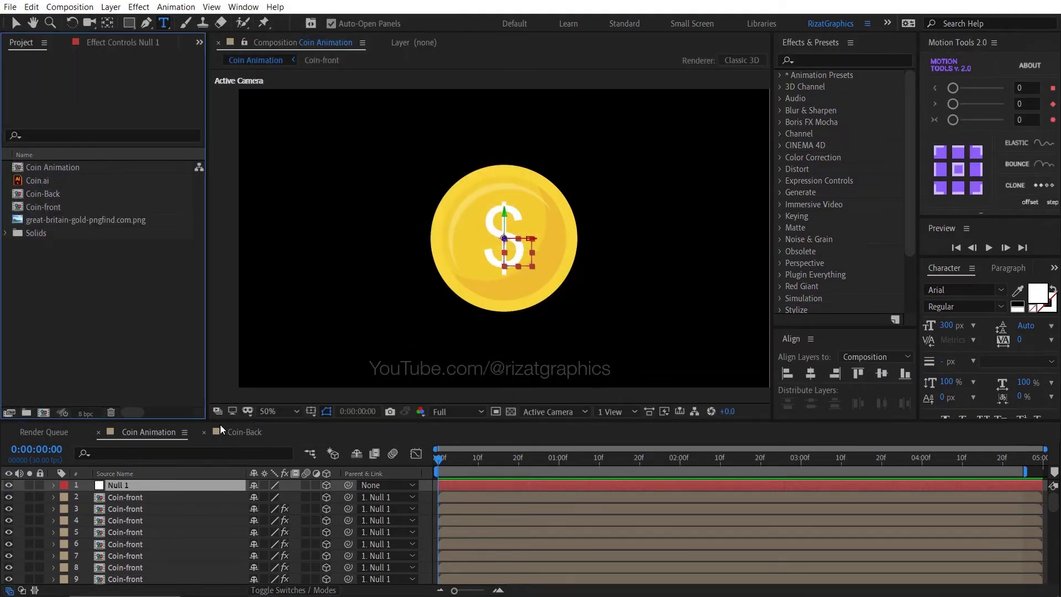
# - Add the gold coin PNG as top layer in Coin-front and Coin-Back, hiding Coin-Back's B and Coin.ai layers
pyautogui.doubleClick(51, 204)
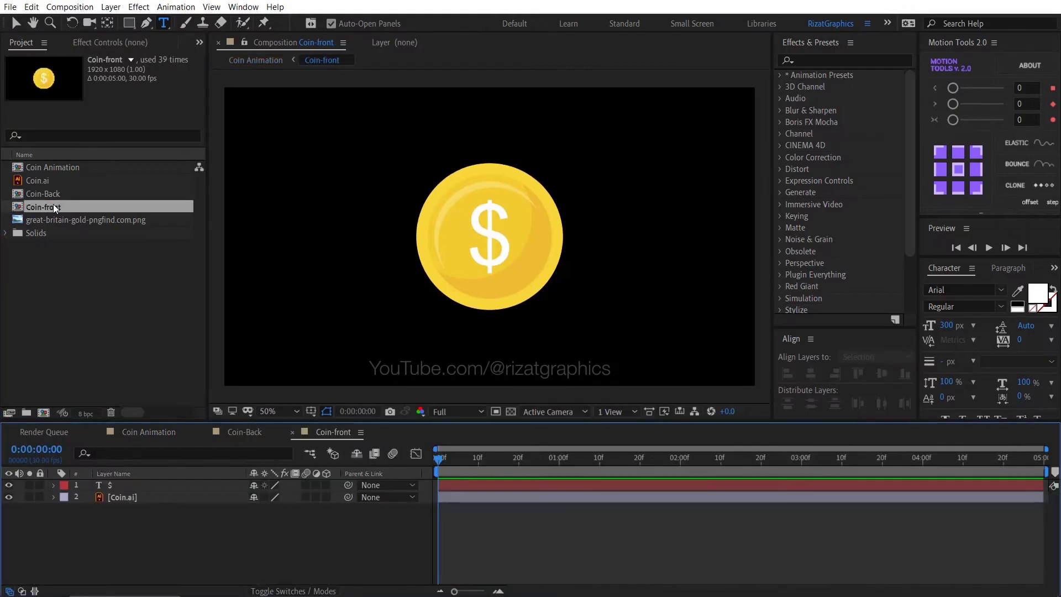
pyautogui.moveTo(78, 218); pyautogui.dragTo(113, 485)
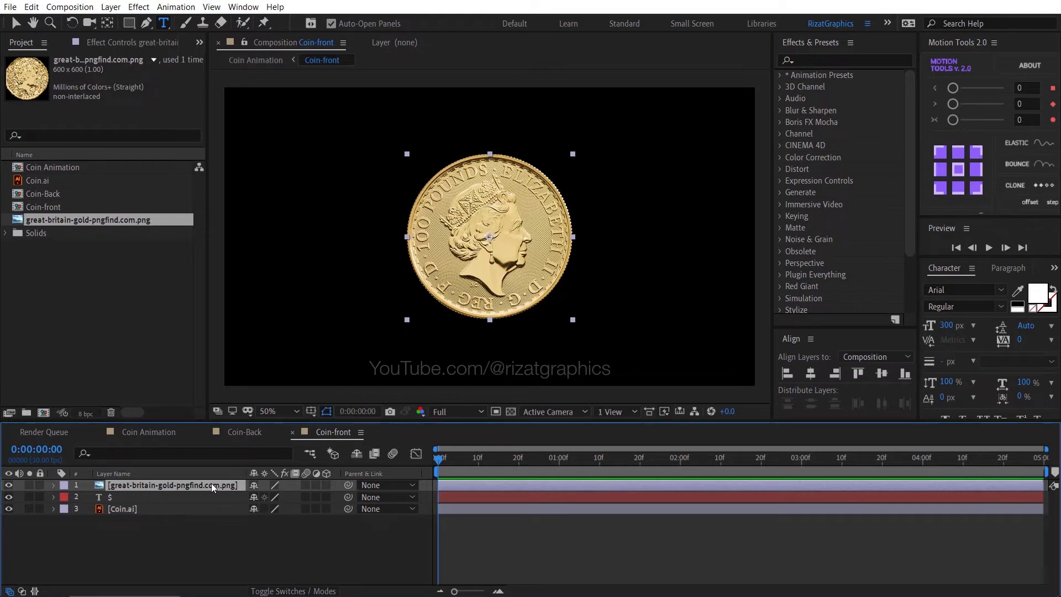
pyautogui.click(235, 433)
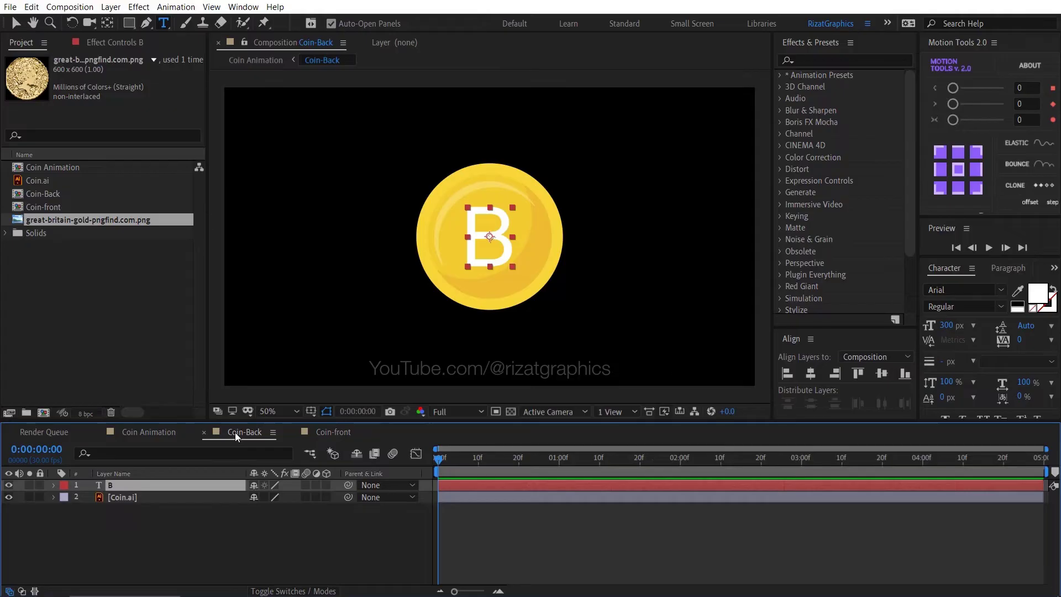
pyautogui.hotkey('ctrl', '/')
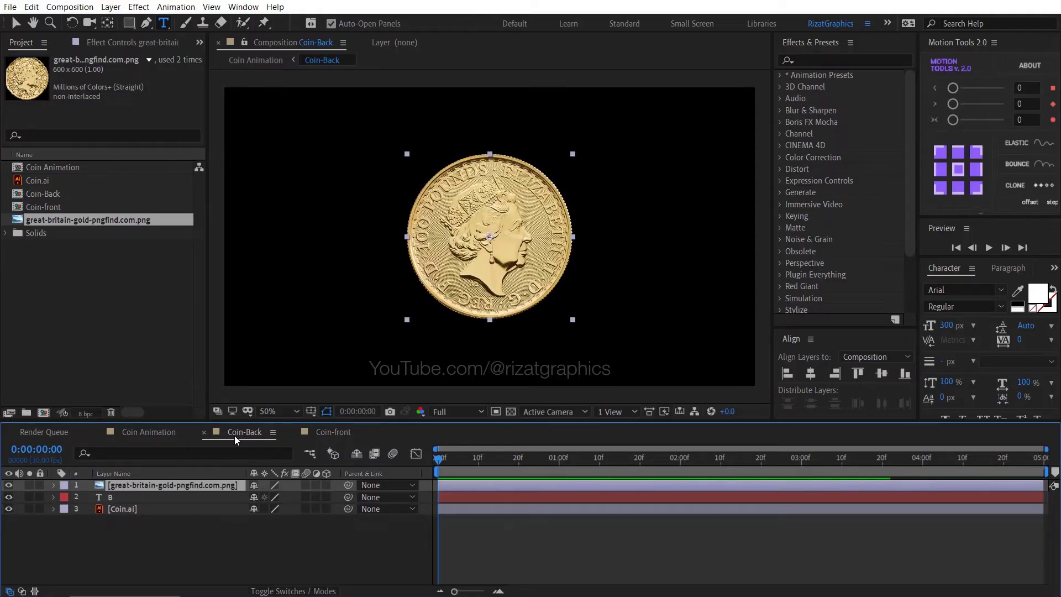
pyautogui.moveTo(9, 497); pyautogui.dragTo(9, 509)
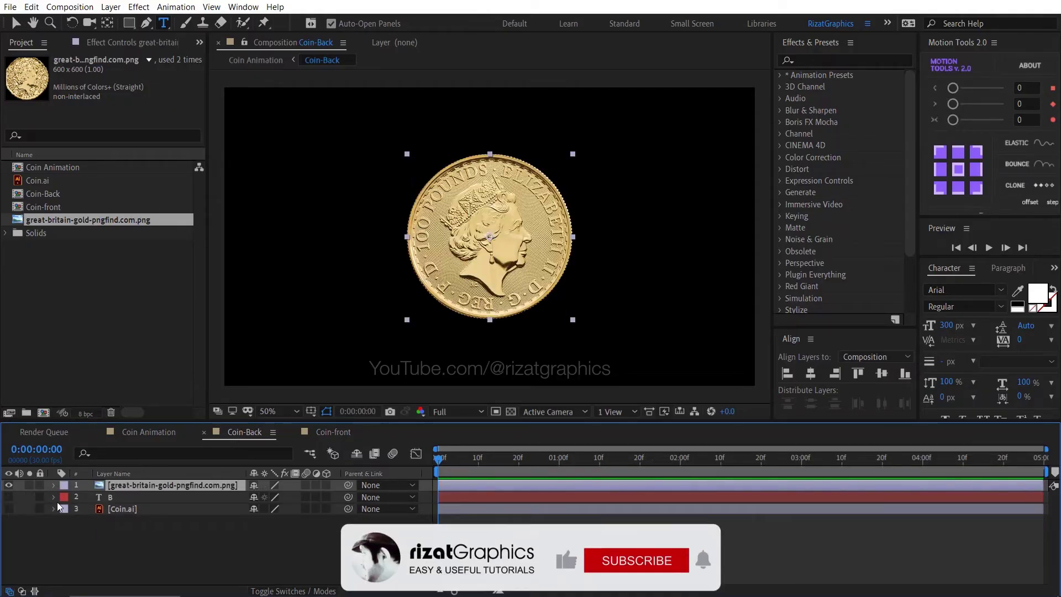
# - Deselect the gold coin layer in Coin-front and go back to the Coin Animation comp
pyautogui.click(309, 436)
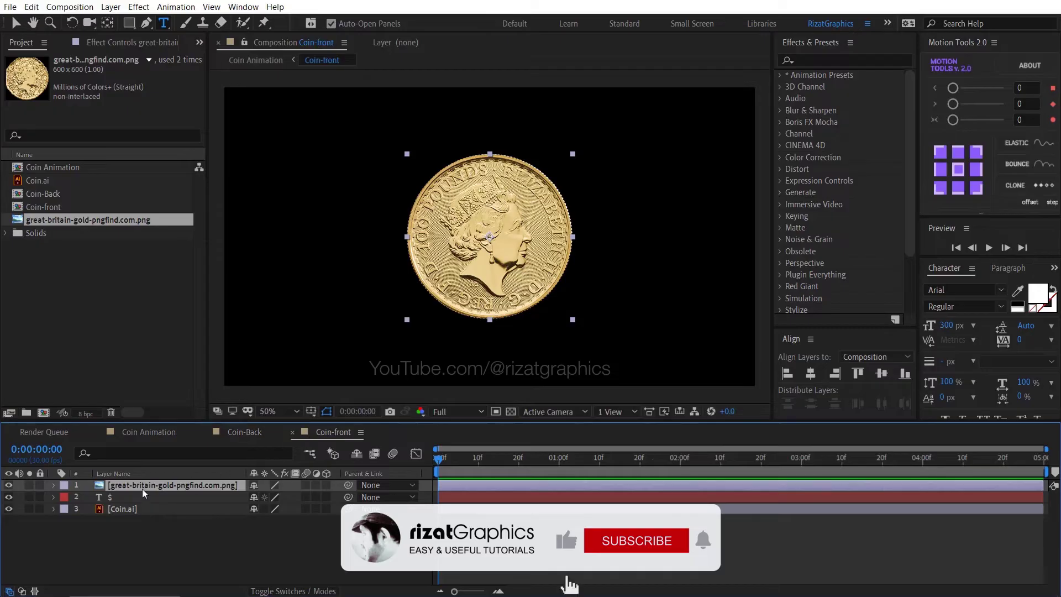
pyautogui.click(58, 529)
pyautogui.click(157, 431)
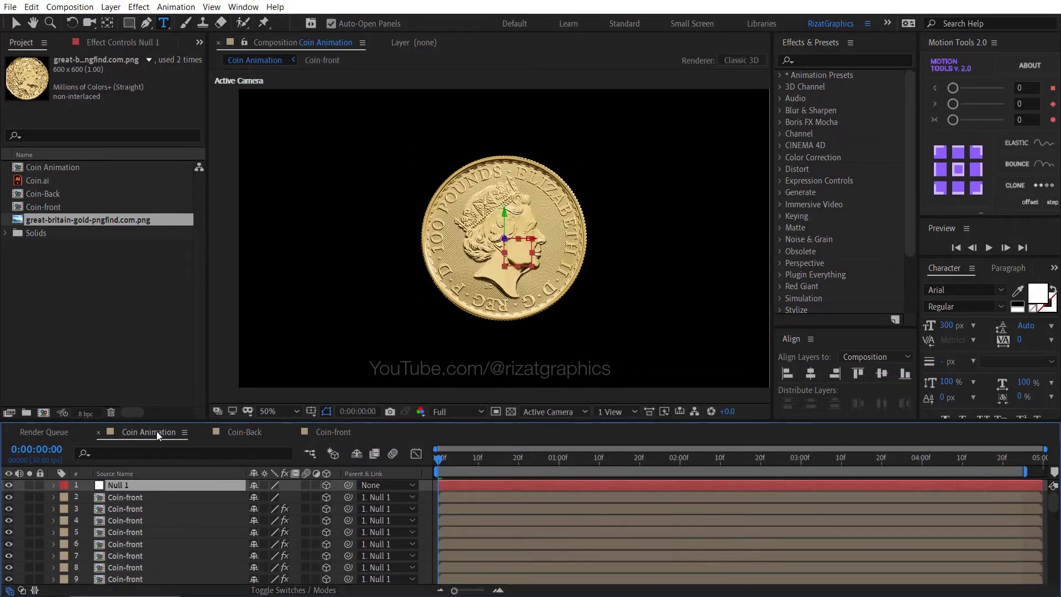
# - Move to frame 0:00:00:14, magnify the viewer to 100%, and select Coin-front layer 2
pyautogui.moveTo(439, 460); pyautogui.dragTo(494, 461)
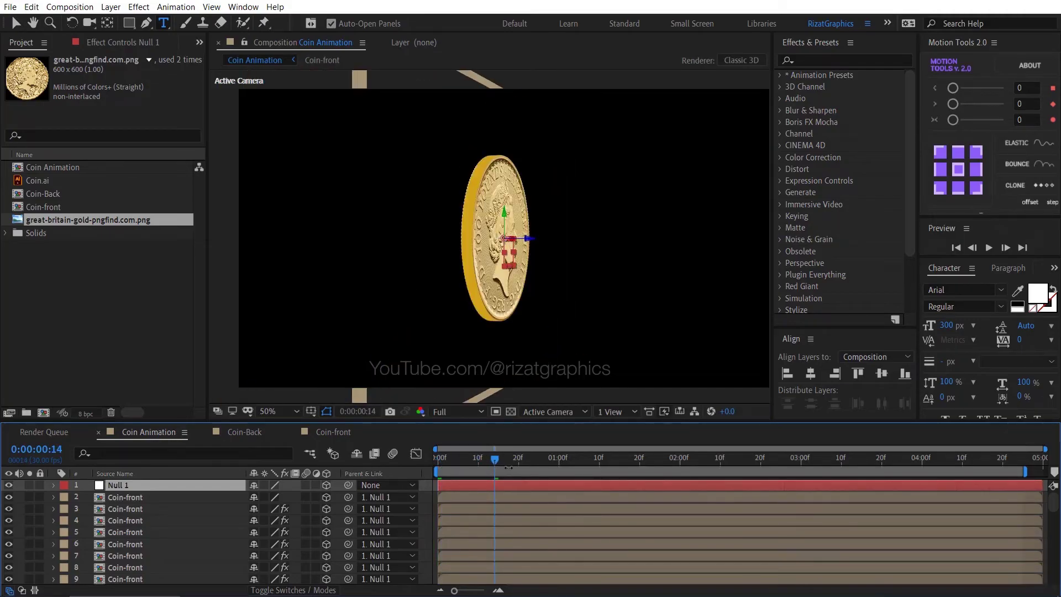
pyautogui.press('.')
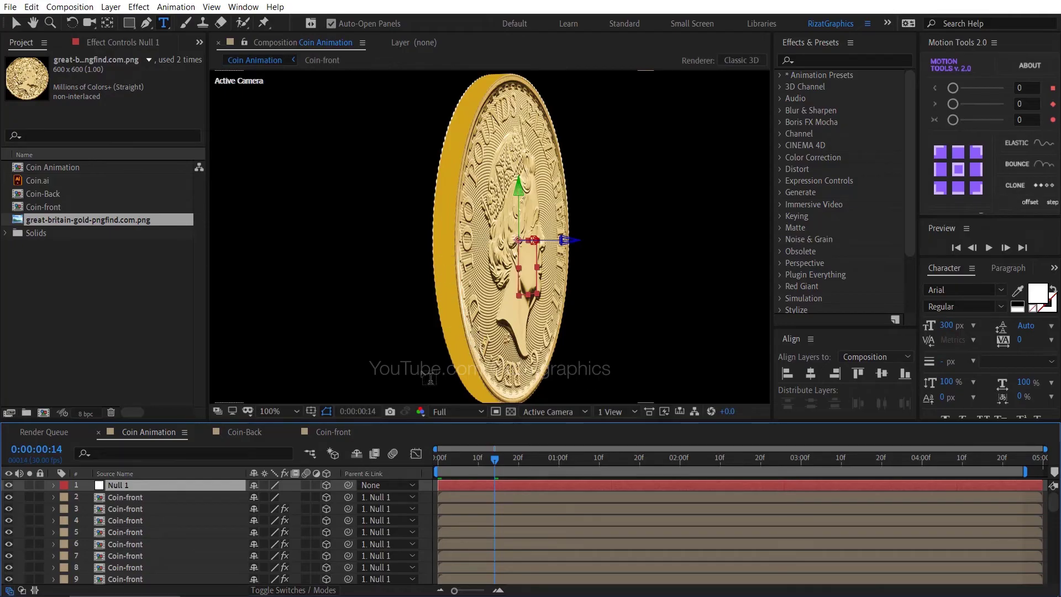
pyautogui.click(150, 499)
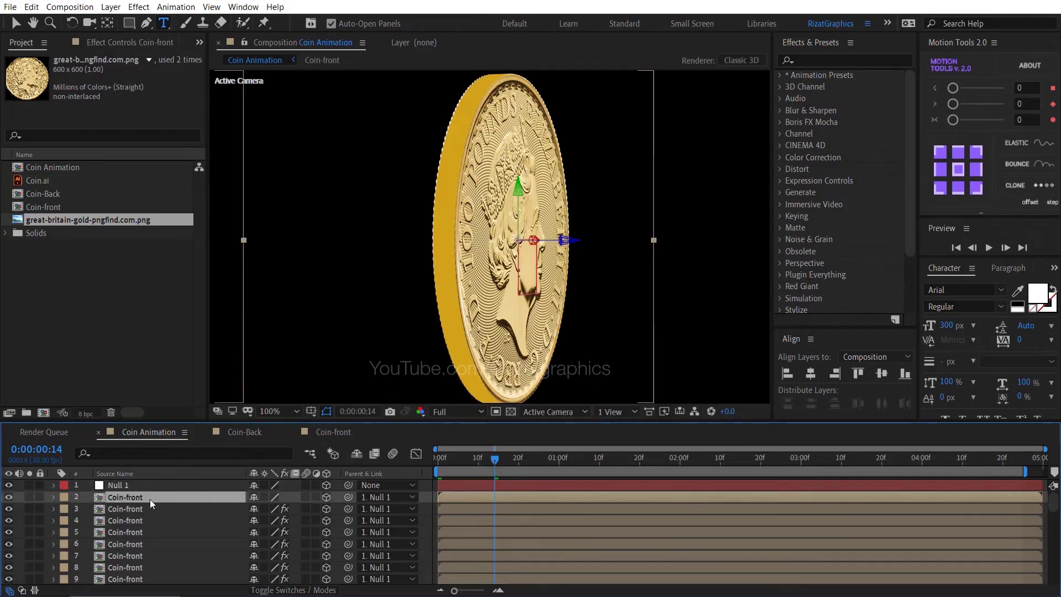
# - Inspect the Fill effect on Coin-front layers 3 and 4, turning it off on layer 4
pyautogui.click(109, 44)
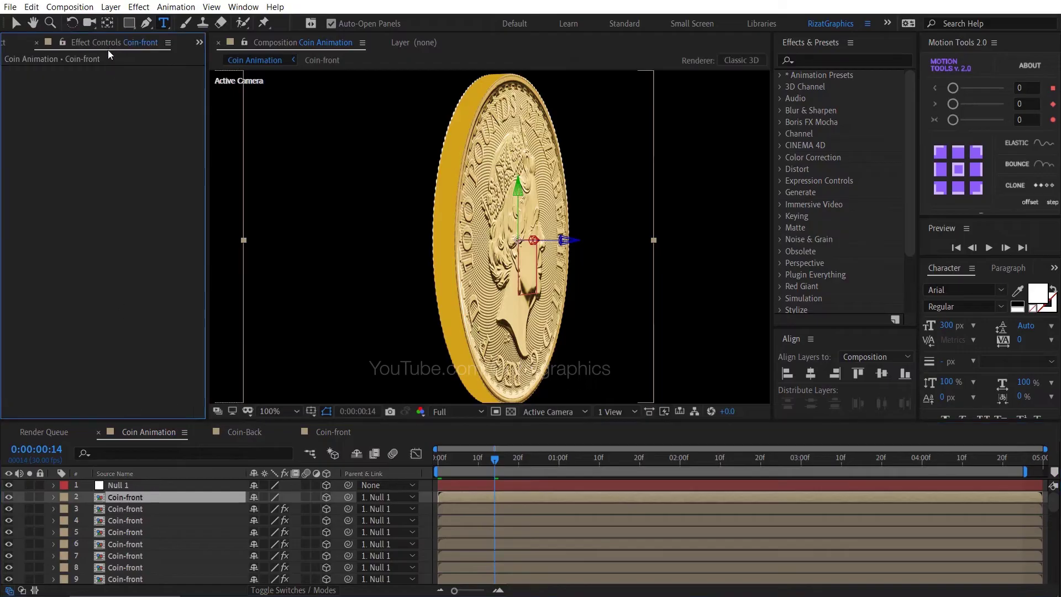
pyautogui.click(116, 509)
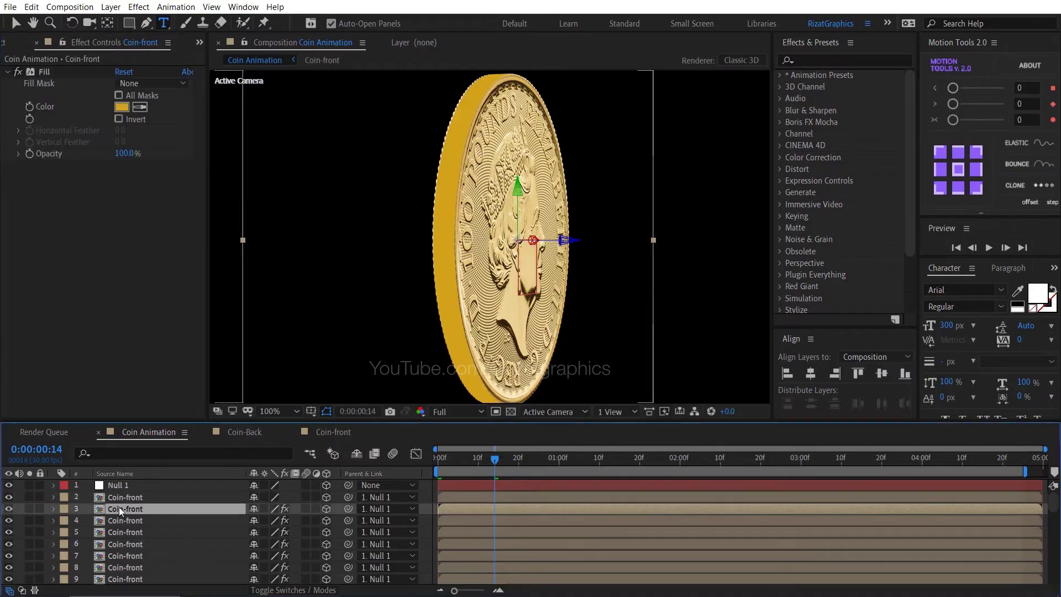
pyautogui.click(18, 73)
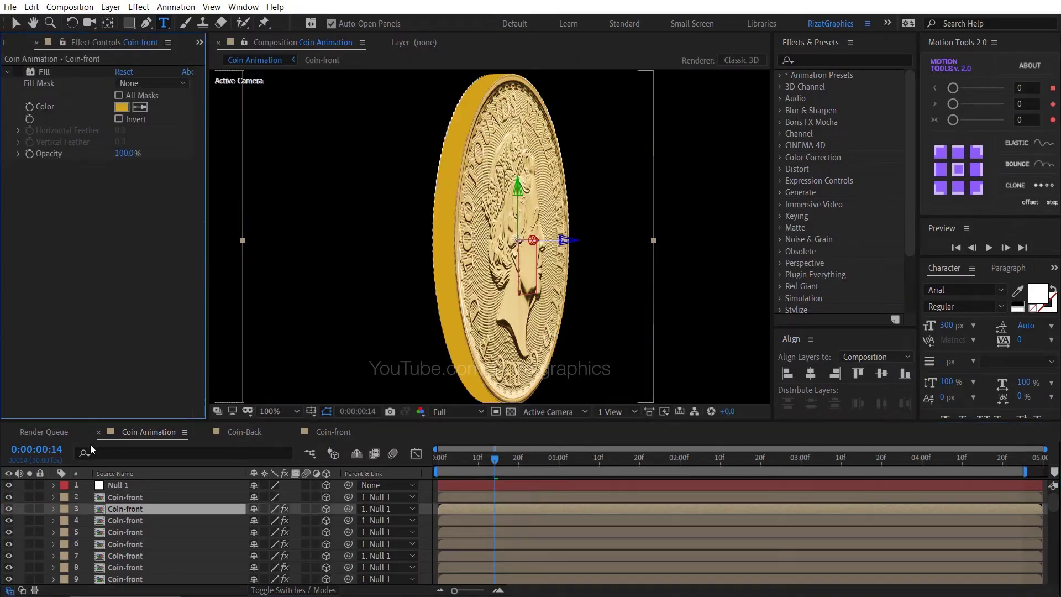
pyautogui.click(118, 519)
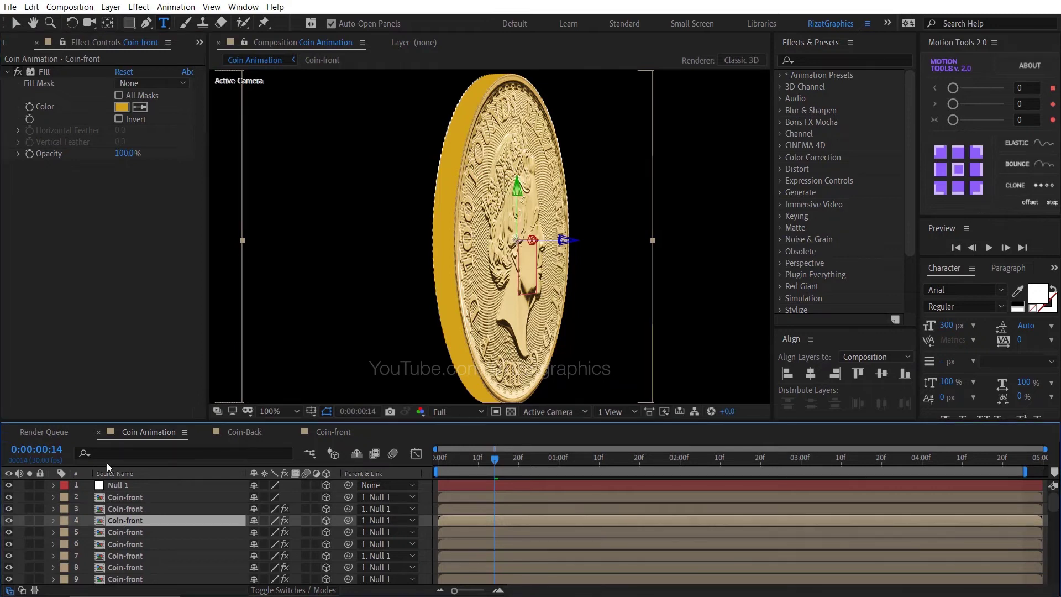
pyautogui.click(45, 69)
pyautogui.click(18, 71)
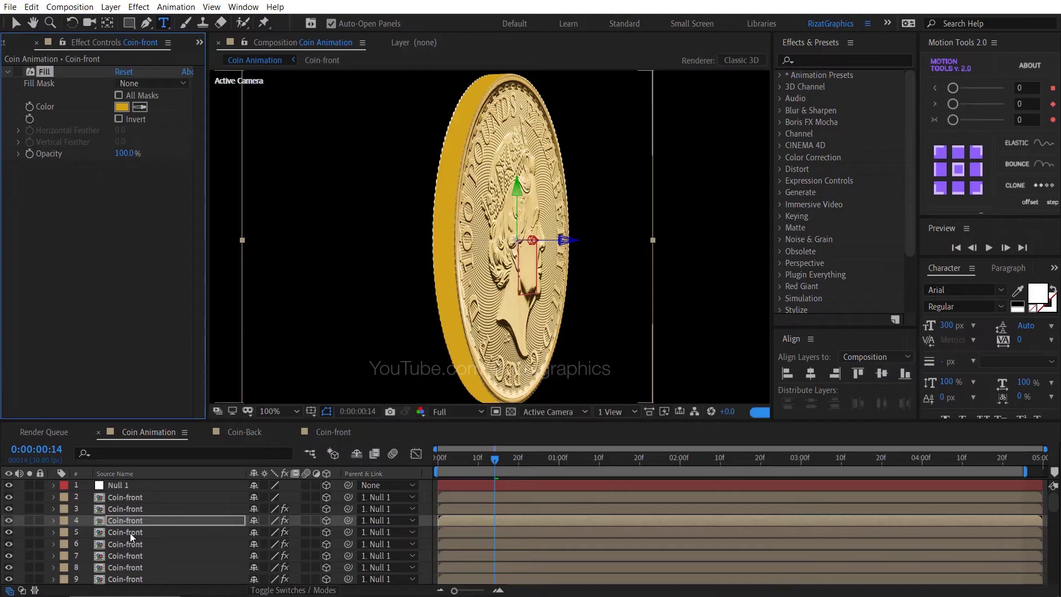
# - Select all layers in the composition and reveal their Fill effects
pyautogui.click(130, 533)
pyautogui.scroll(-10, 130, 533)
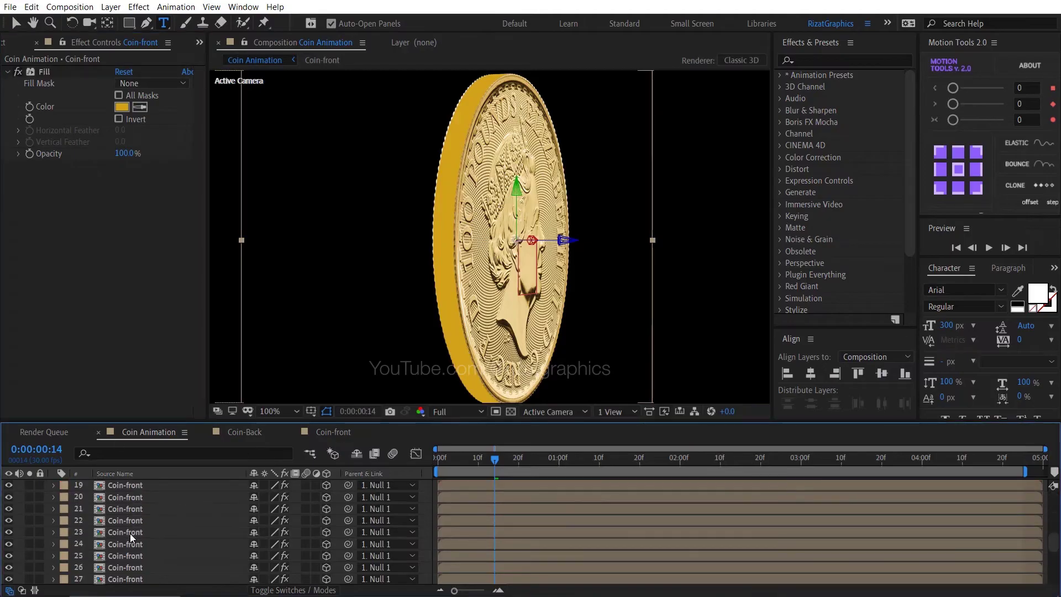
pyautogui.click(138, 565)
pyautogui.click(91, 453)
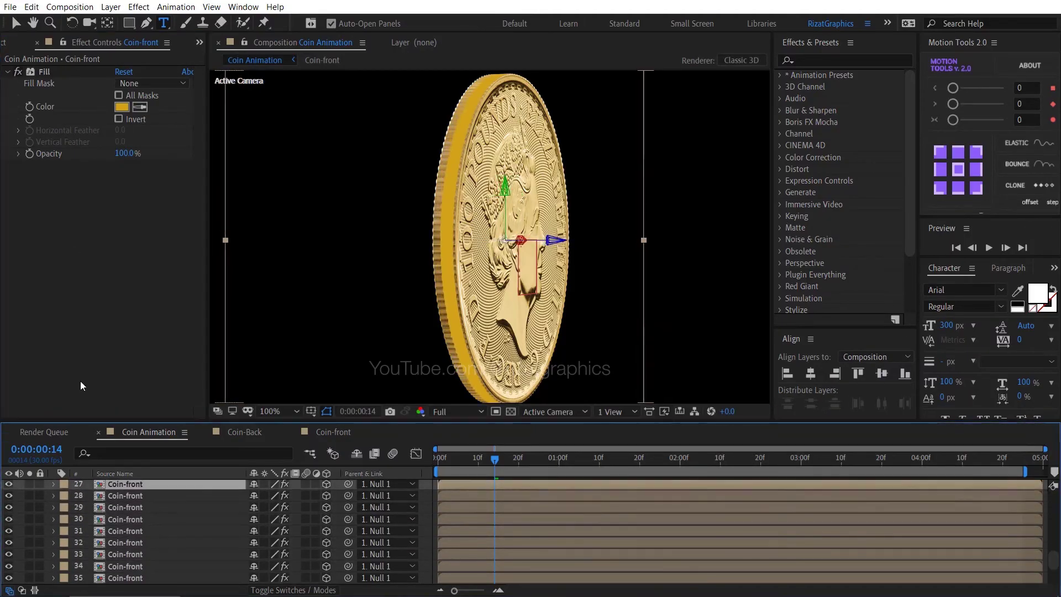
pyautogui.hotkey('ctrl', 'a')
pyautogui.press('e')
pyautogui.press('e')
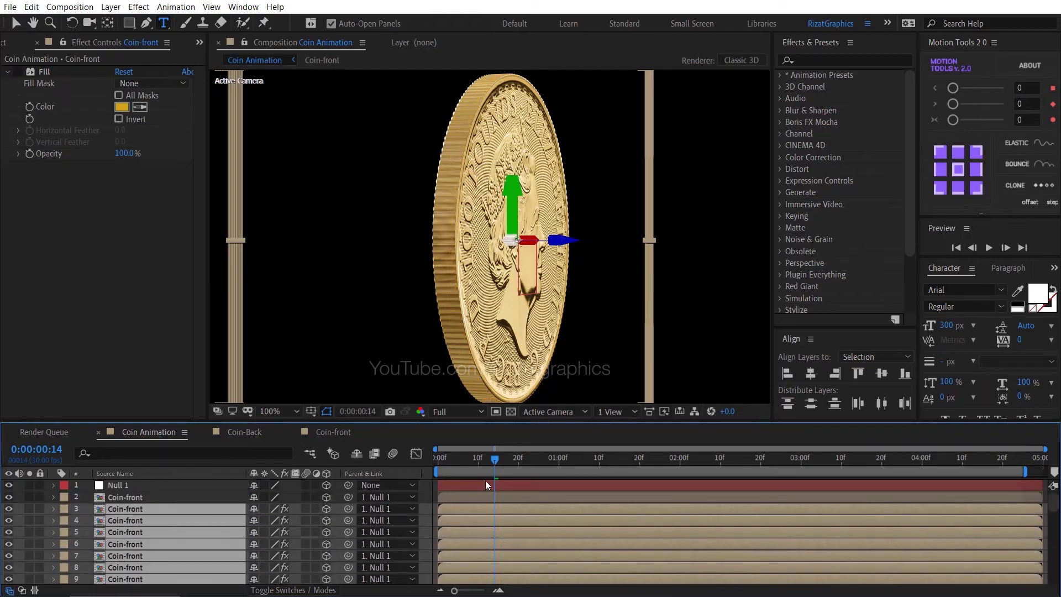
# - Return to frame 0, snap the viewer back to front-on, and zoom out to 50%
pyautogui.click(437, 462)
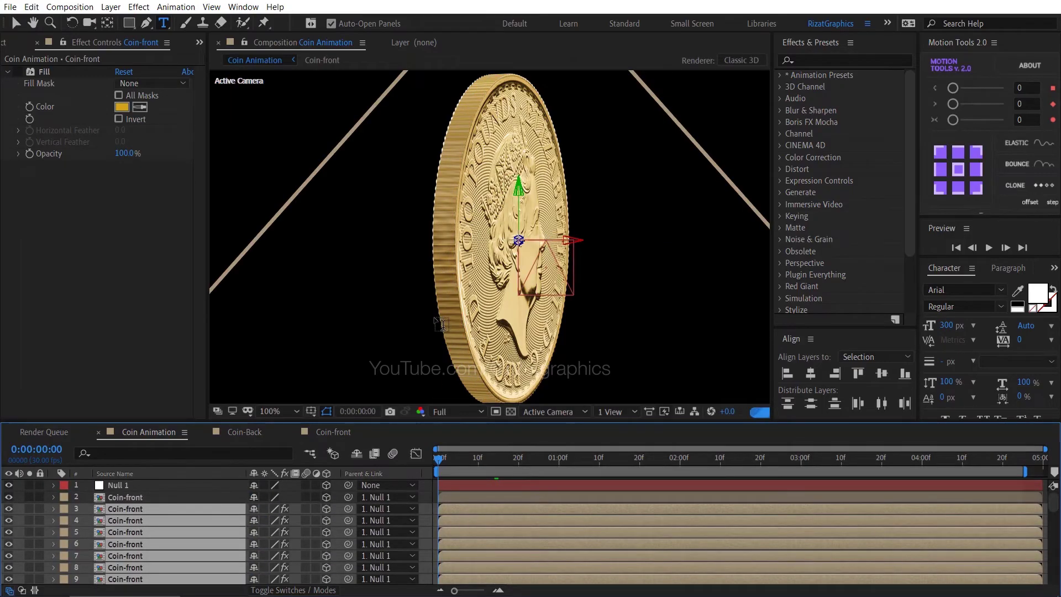
pyautogui.hotkey('ctrl', 'z')
pyautogui.press(',')
pyautogui.press(',')
# - Pre-compose Null 1 through Coin-Back into a new composition named Coin_build
pyautogui.click(144, 485)
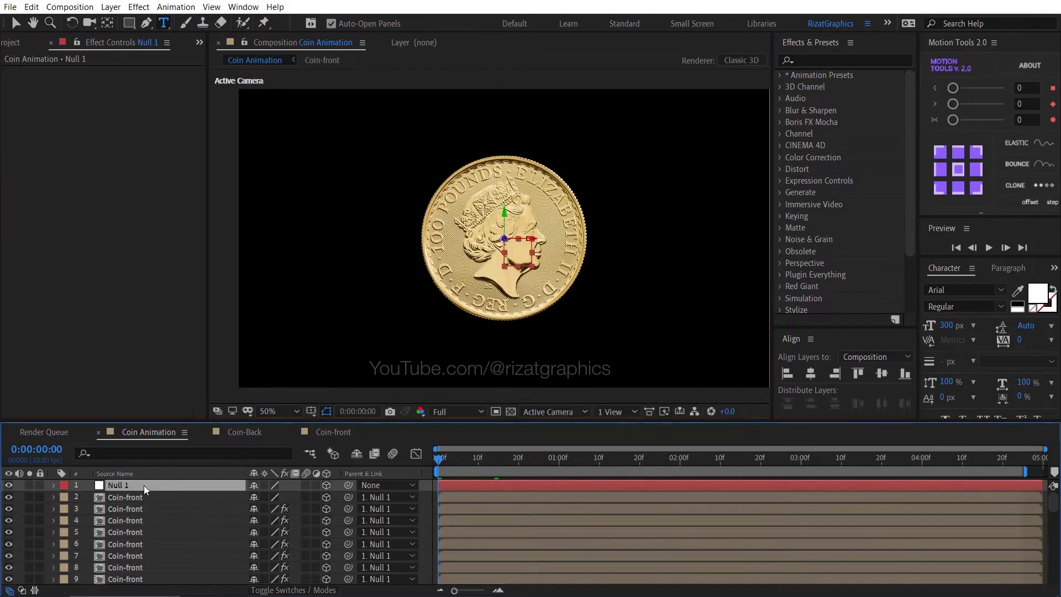
pyautogui.scroll(-9, 150, 510)
pyautogui.scroll(-2, 146, 580)
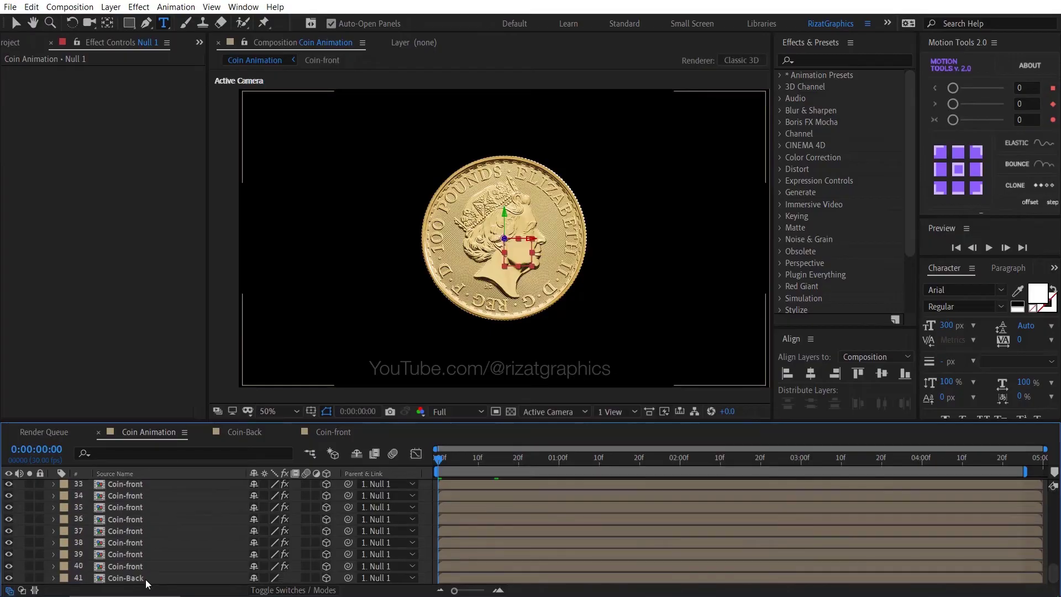
pyautogui.keyDown('shift'); pyautogui.click(144, 578); pyautogui.keyUp('shift')
pyautogui.rightClick(144, 576)
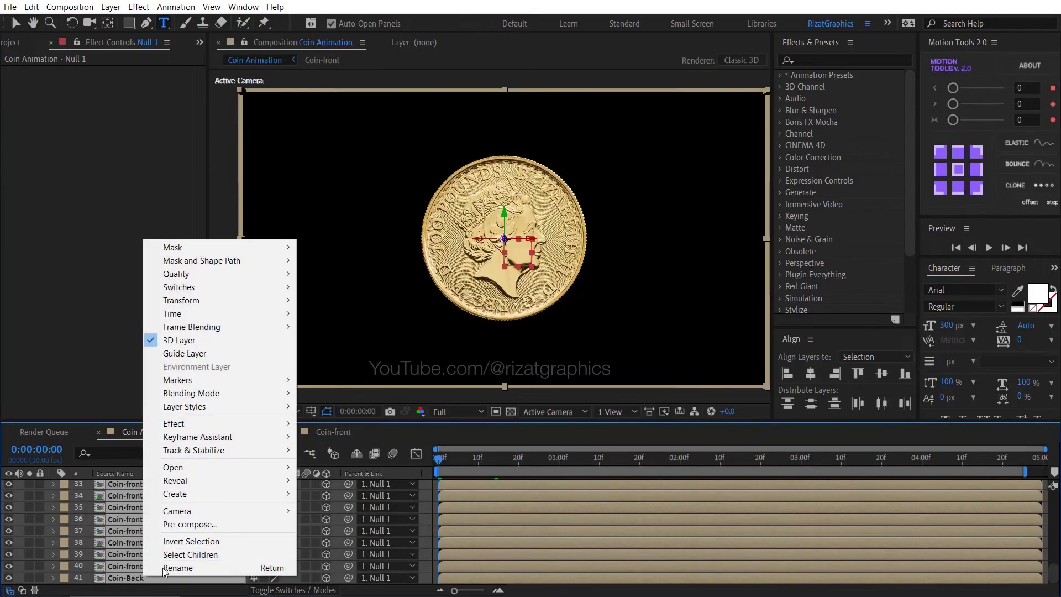
pyautogui.click(188, 526)
pyautogui.click(545, 142)
pyautogui.press('BackSpace')
pyautogui.press('BackSpace')
pyautogui.press('BackSpace')
pyautogui.press('BackSpace')
pyautogui.press('BackSpace')
pyautogui.press('BackSpace')
pyautogui.press('BackSpace')
pyautogui.press('BackSpace')
pyautogui.press('BackSpace')
pyautogui.press('BackSpace')
pyautogui.write('Coin_build')
pyautogui.press('Return')
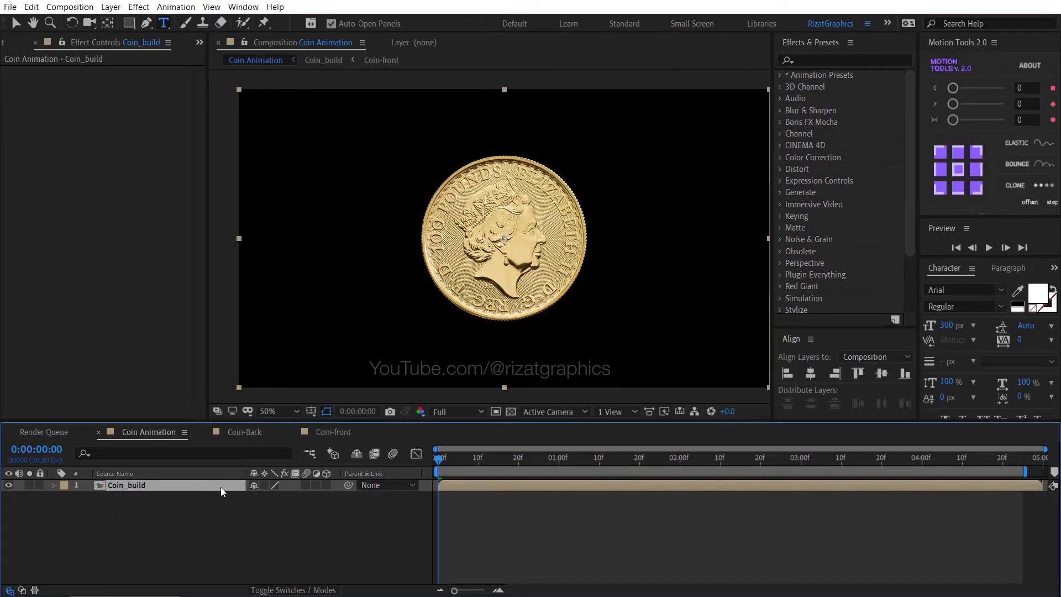
# - Apply CC Light Sweep to Coin_build and move the sweep centre onto the coin
pyautogui.click(838, 59)
pyautogui.write('c')
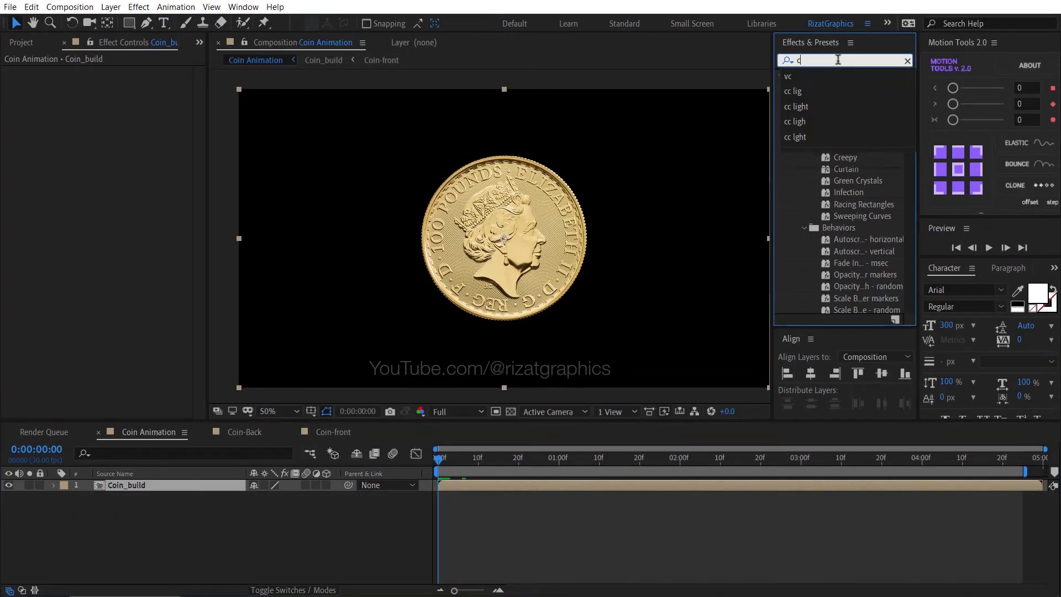
pyautogui.write('c light')
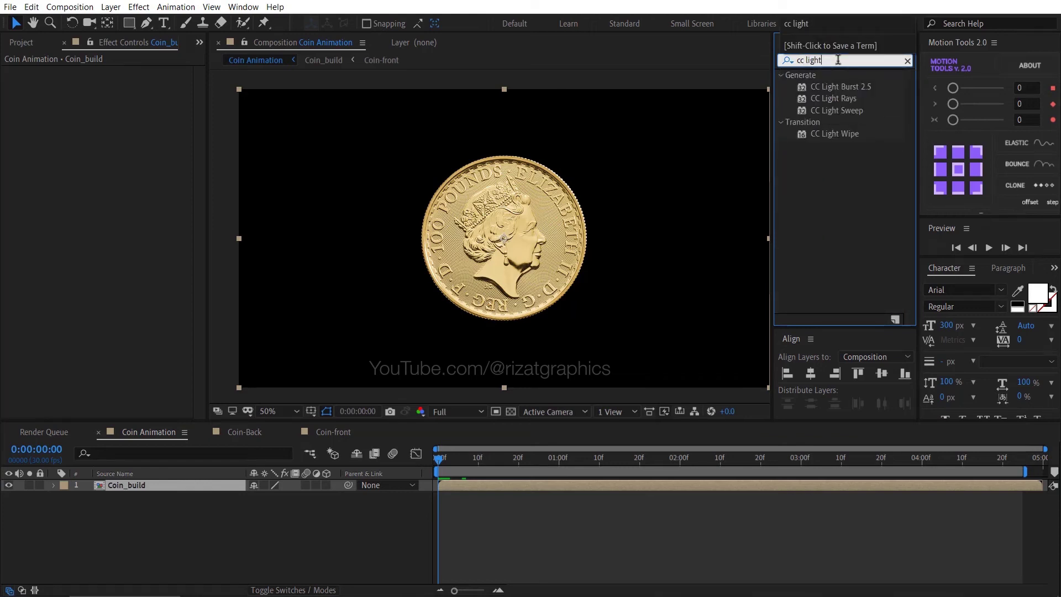
pyautogui.moveTo(850, 109); pyautogui.dragTo(546, 221)
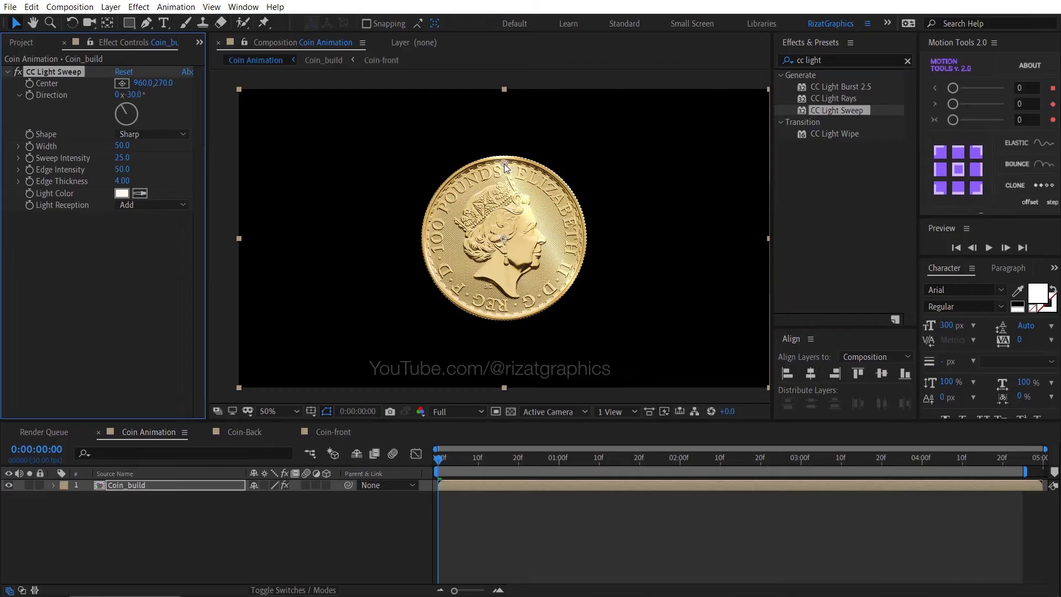
pyautogui.moveTo(506, 166); pyautogui.dragTo(505, 241)
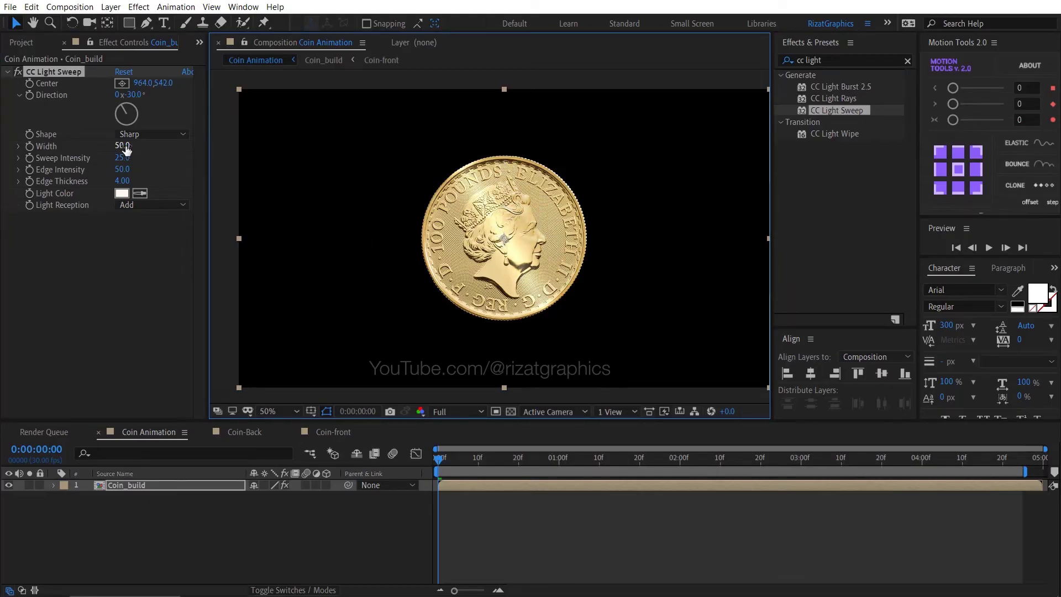
# - Set the light sweep Width to 75 and Sweep Intensity to 20
pyautogui.moveTo(124, 145); pyautogui.dragTo(133, 145)
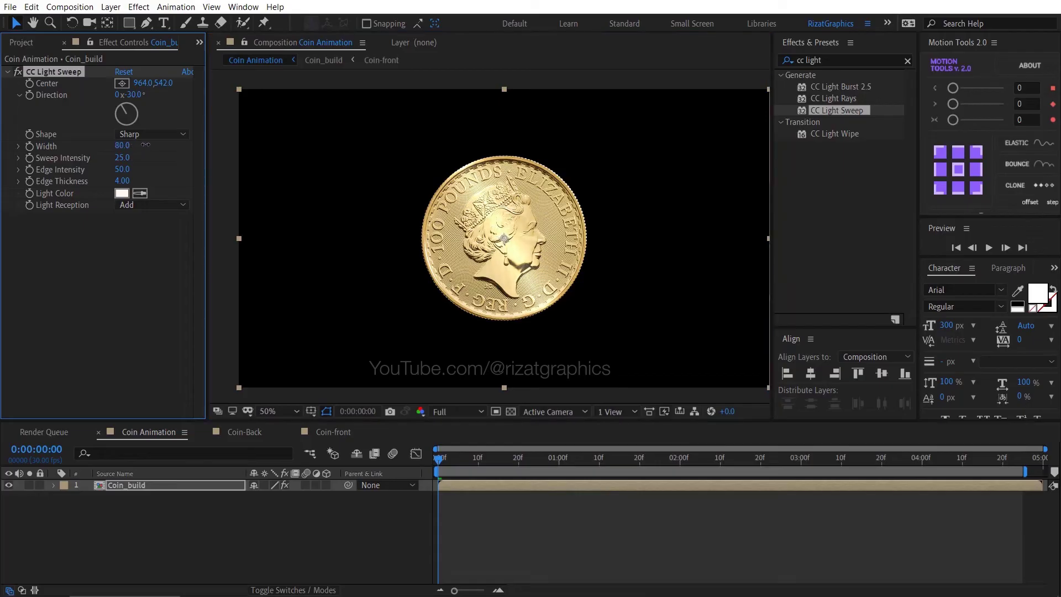
pyautogui.click(137, 147)
pyautogui.press('Return')
pyautogui.click(142, 157)
pyautogui.press('Return')
# - Drive the sweep Direction with the expression time*75
pyautogui.keyDown('alt'); pyautogui.click(30, 95); pyautogui.keyUp('alt')
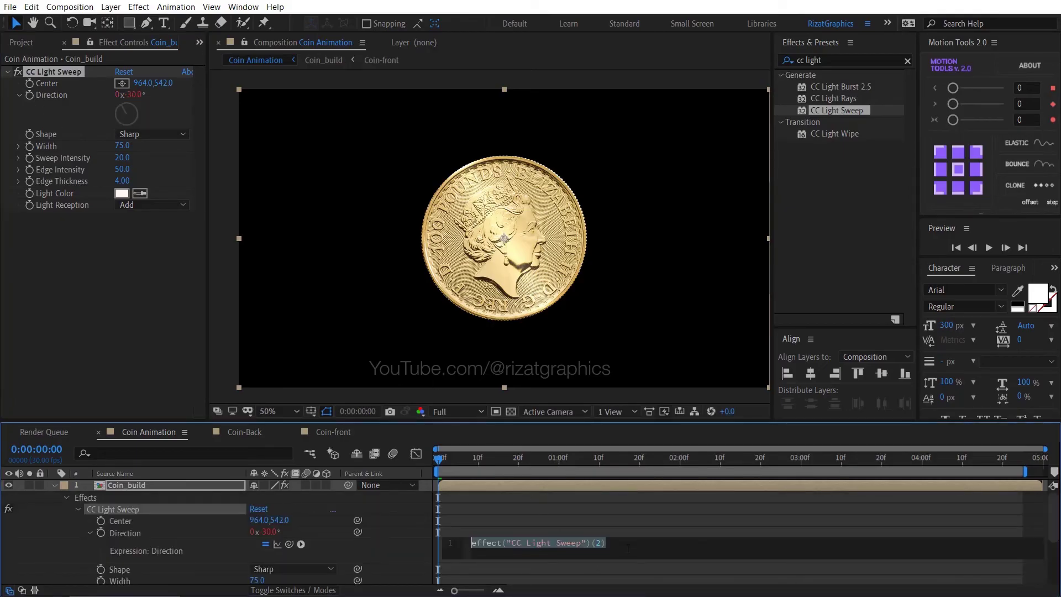
pyautogui.write('time*75')
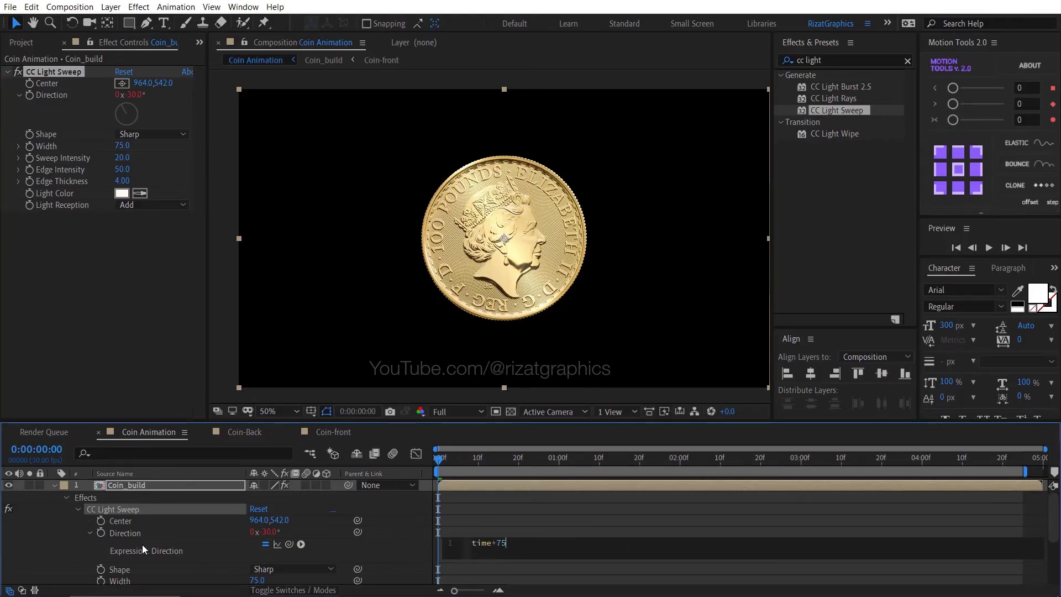
pyautogui.click(57, 483)
# - Apply the VC Reflect effect to the Coin_build layer
pyautogui.click(224, 530)
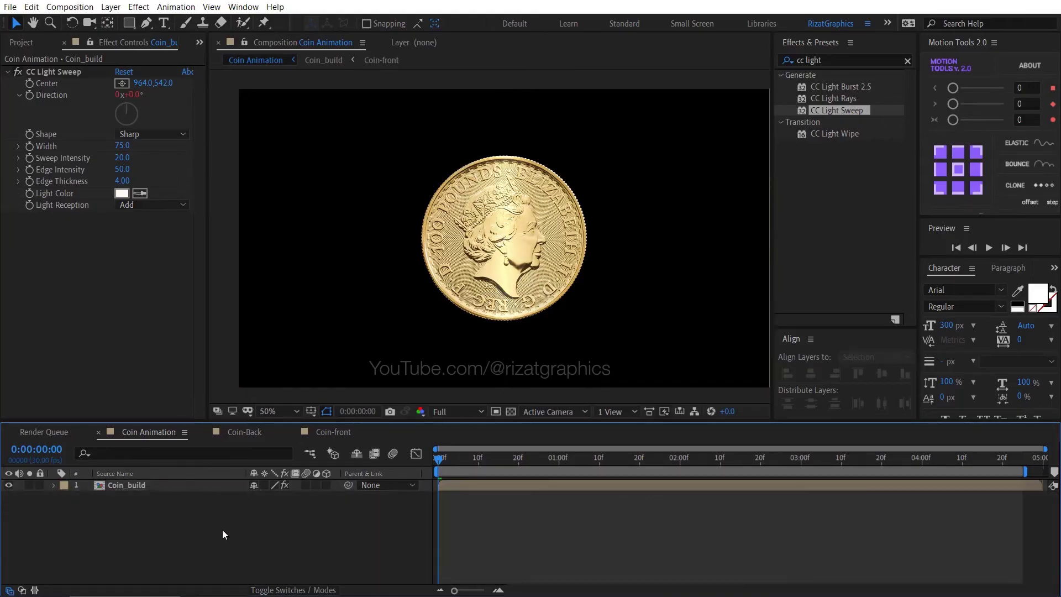
pyautogui.click(184, 485)
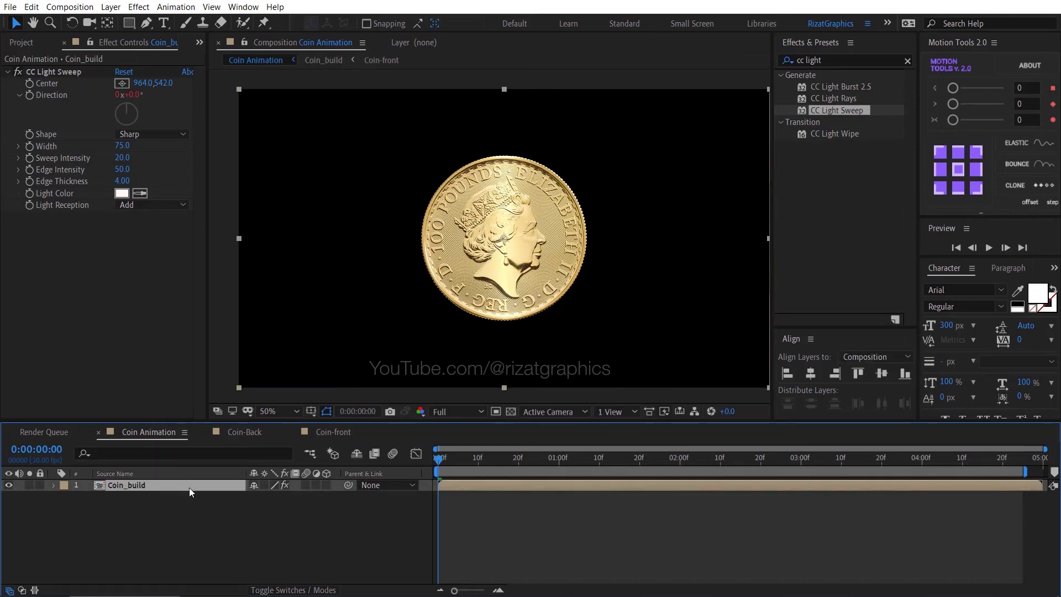
pyautogui.click(797, 61)
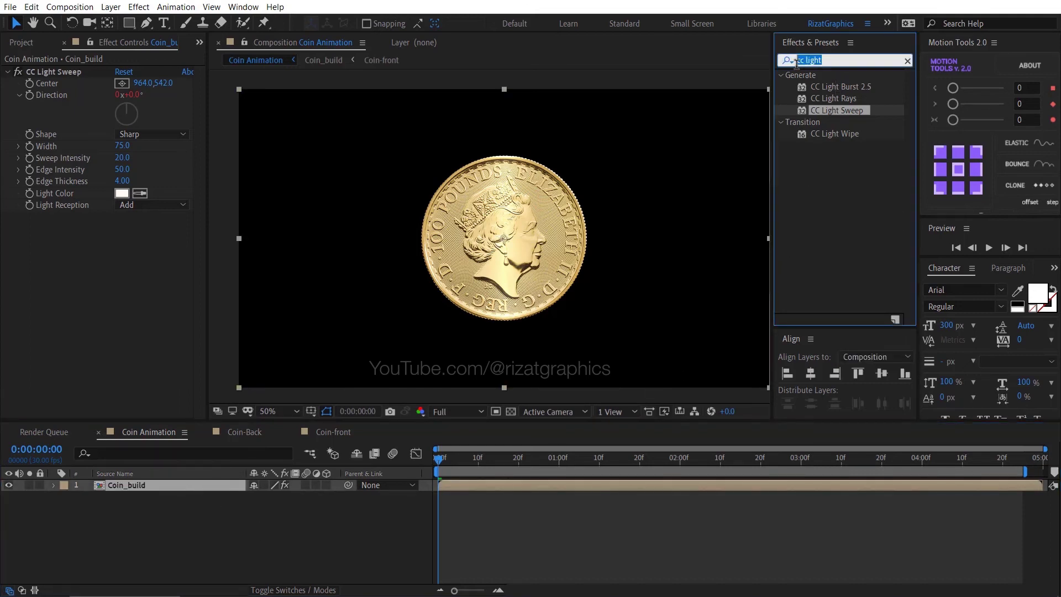
pyautogui.write('vc')
pyautogui.moveTo(806, 98); pyautogui.dragTo(499, 247)
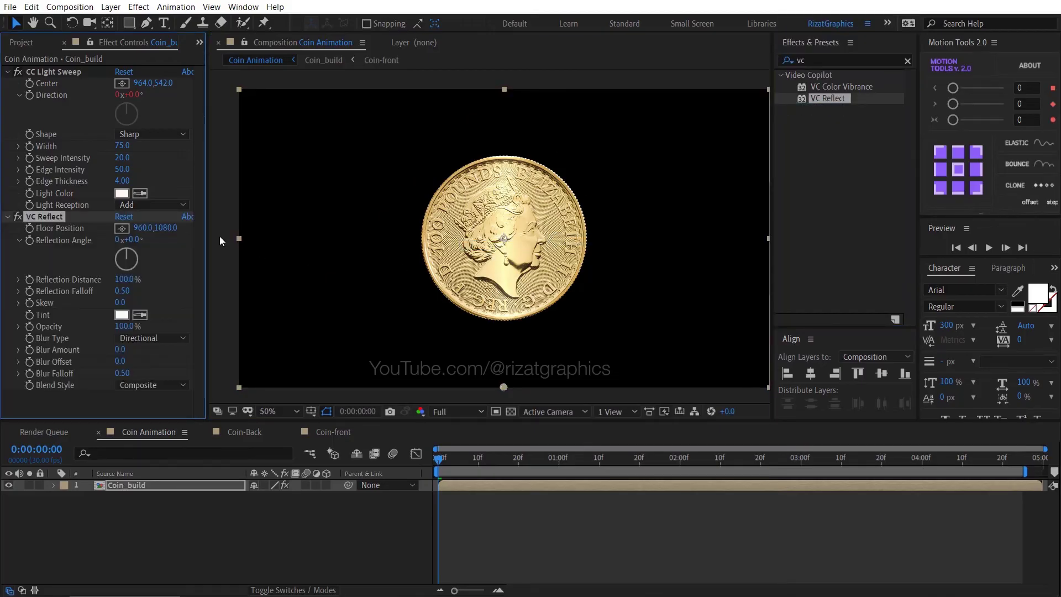
# - Set the reflection floor to 960,840, distance 32% and opacity 43%
pyautogui.moveTo(167, 228); pyautogui.dragTo(30, 194)
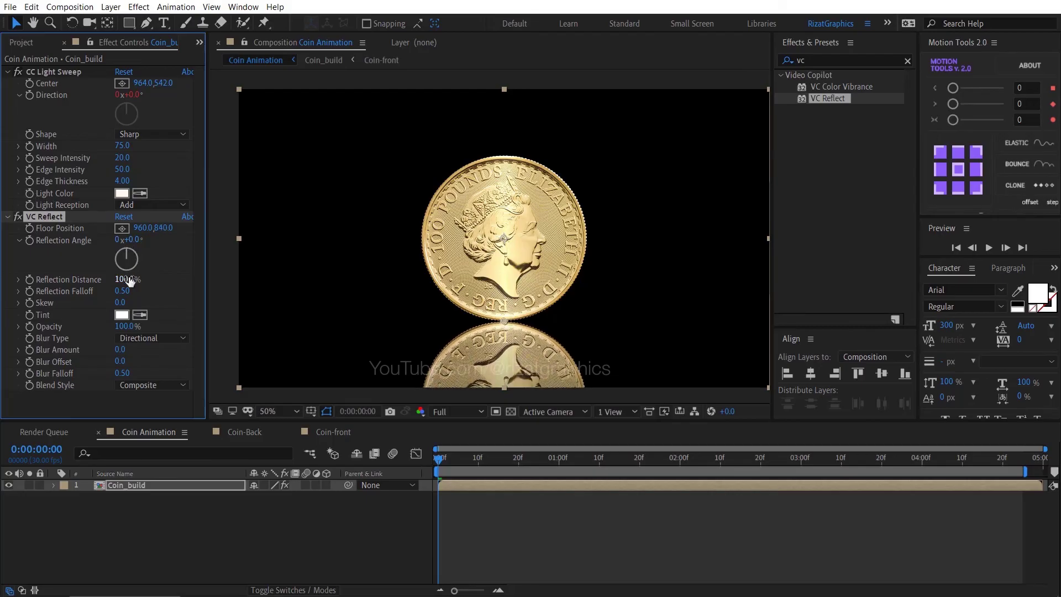
pyautogui.moveTo(130, 281); pyautogui.dragTo(64, 259)
pyautogui.moveTo(123, 327); pyautogui.dragTo(73, 313)
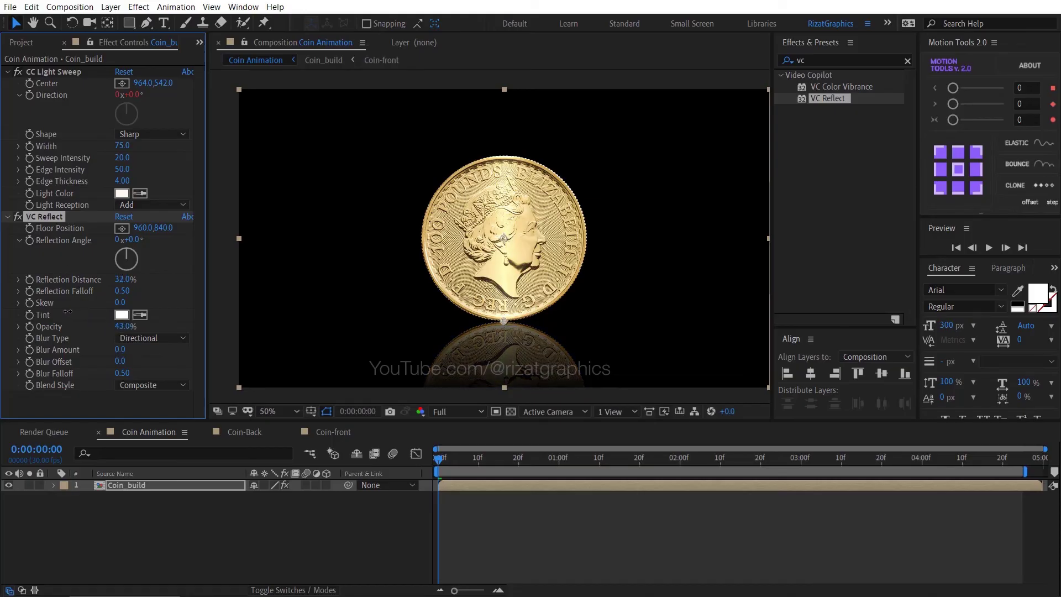
pyautogui.click(267, 558)
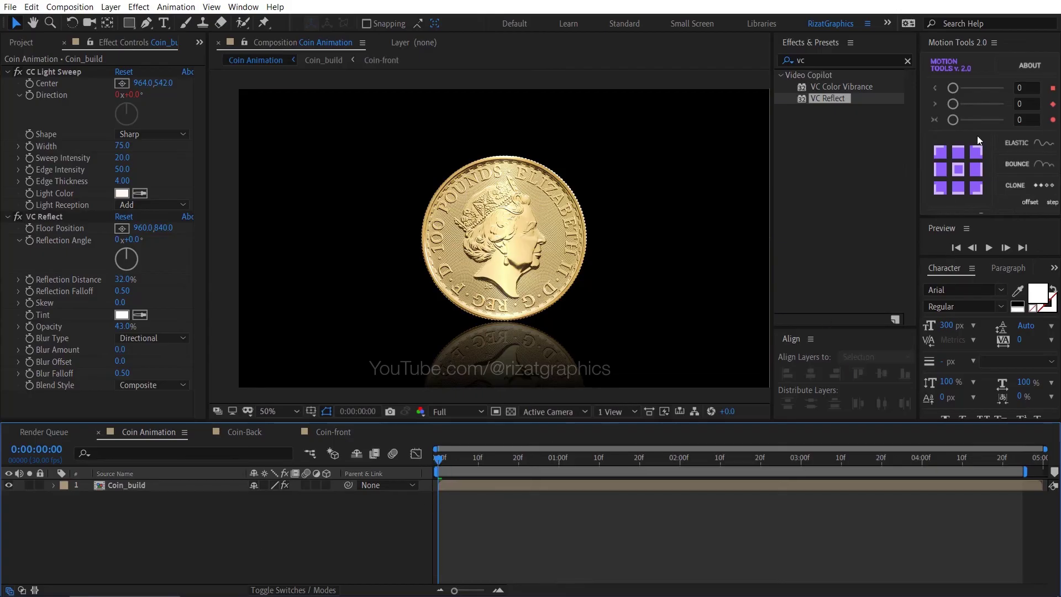
pyautogui.click(909, 60)
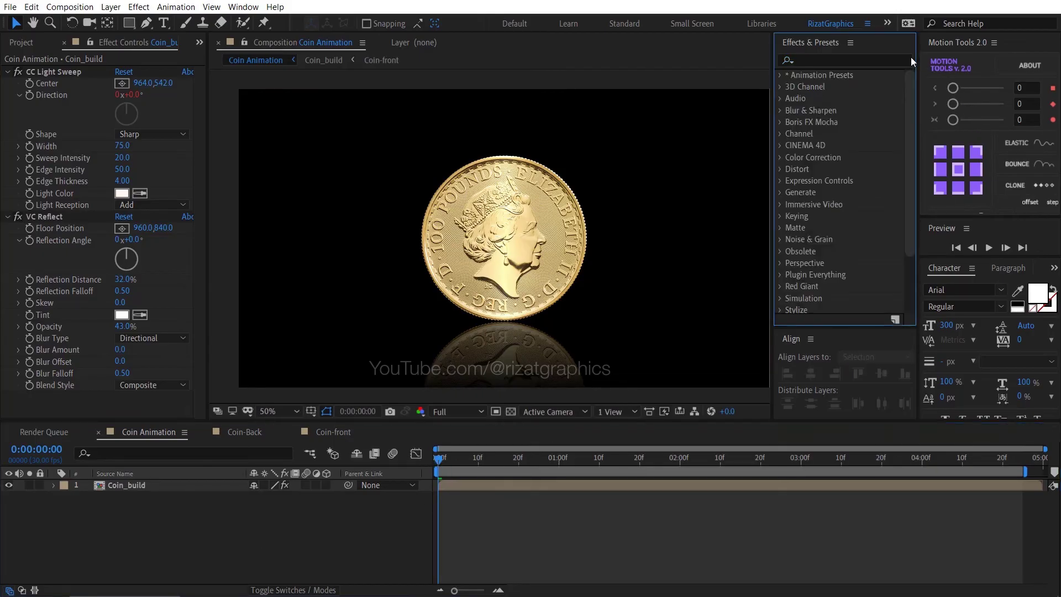
pyautogui.click(989, 248)
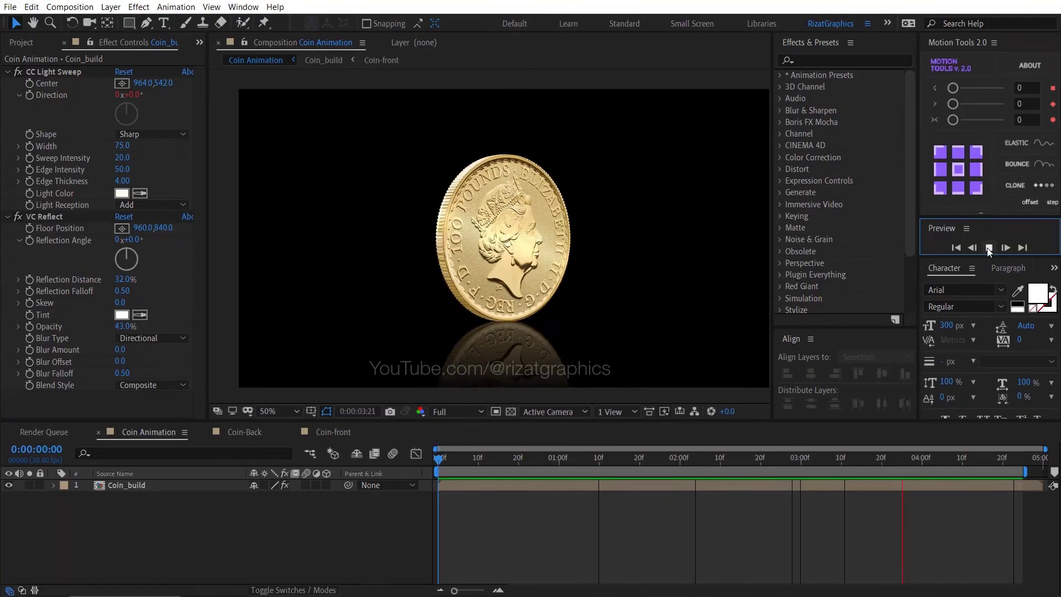
pyautogui.click(124, 437)
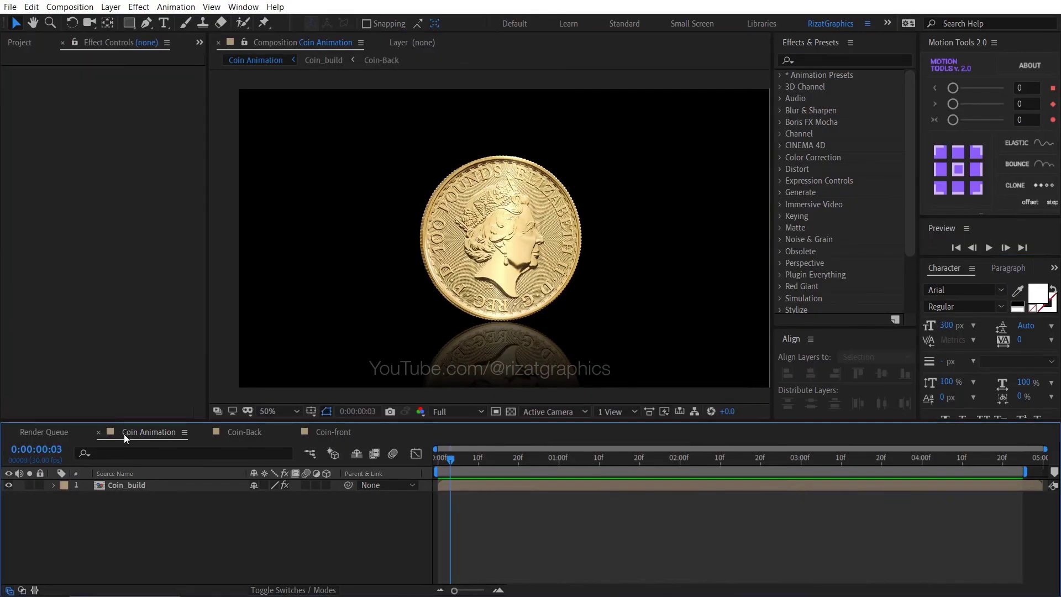
# - Inside Coin_build, flip the Coin-Back layer horizontally via Transform > Flip Horizontal
pyautogui.doubleClick(122, 485)
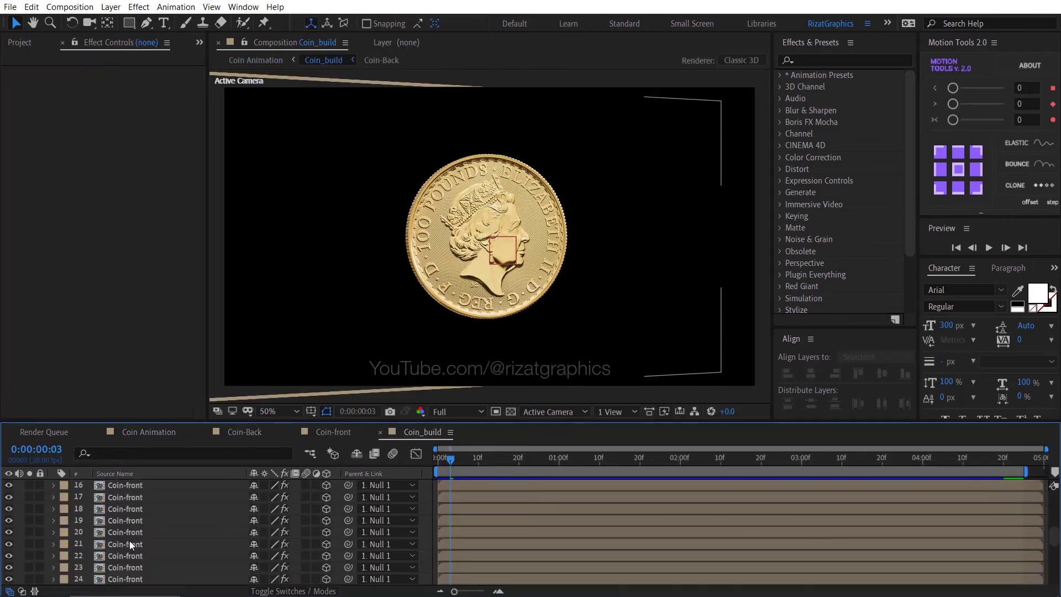
pyautogui.scroll(-6, 128, 560)
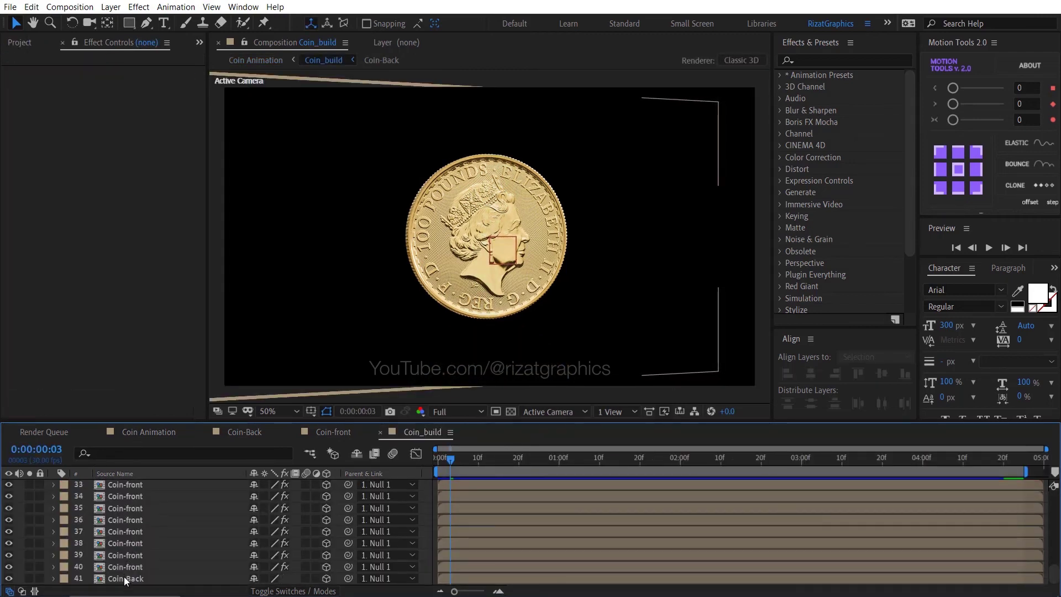
pyautogui.click(126, 578)
pyautogui.rightClick(126, 579)
pyautogui.moveTo(241, 304)
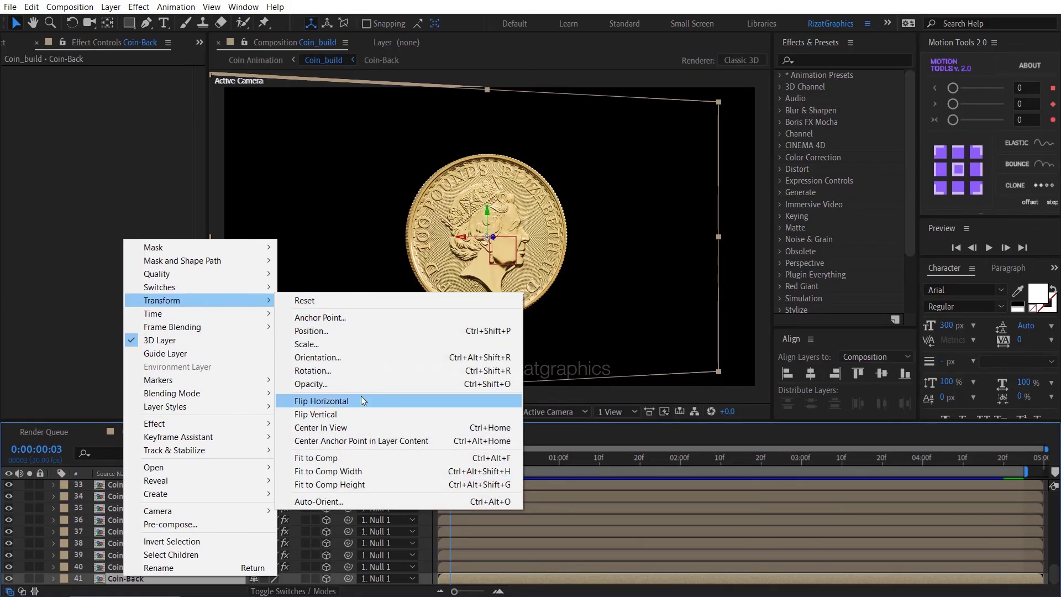
pyautogui.click(361, 396)
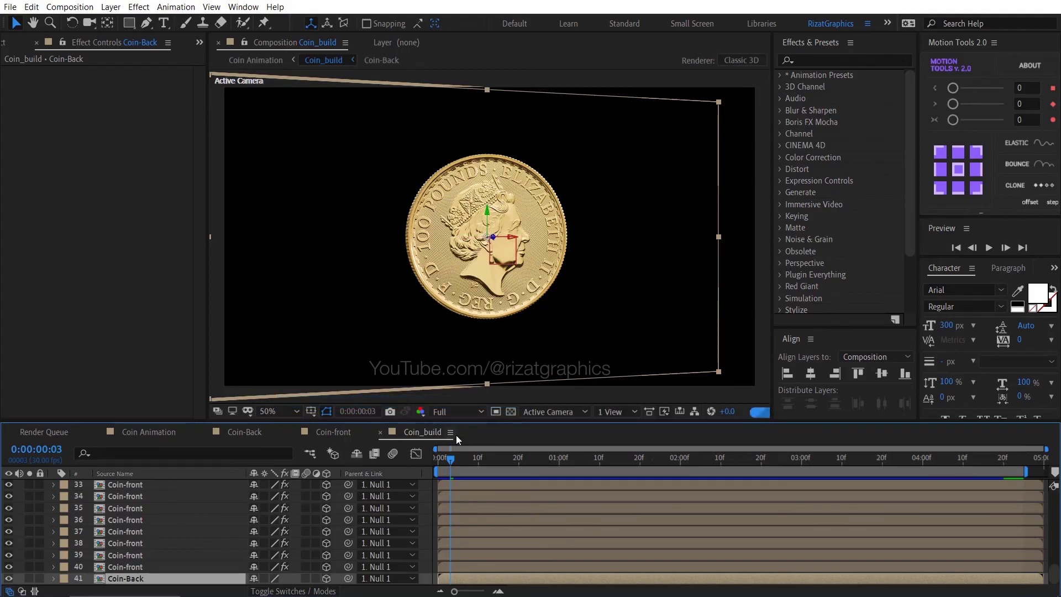
pyautogui.click(152, 433)
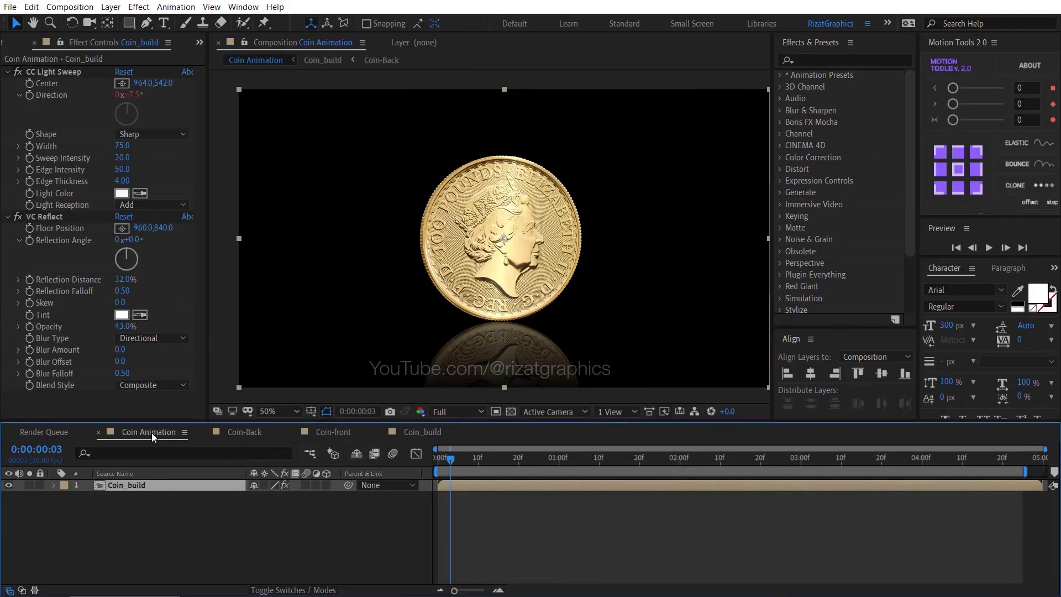
pyautogui.click(435, 460)
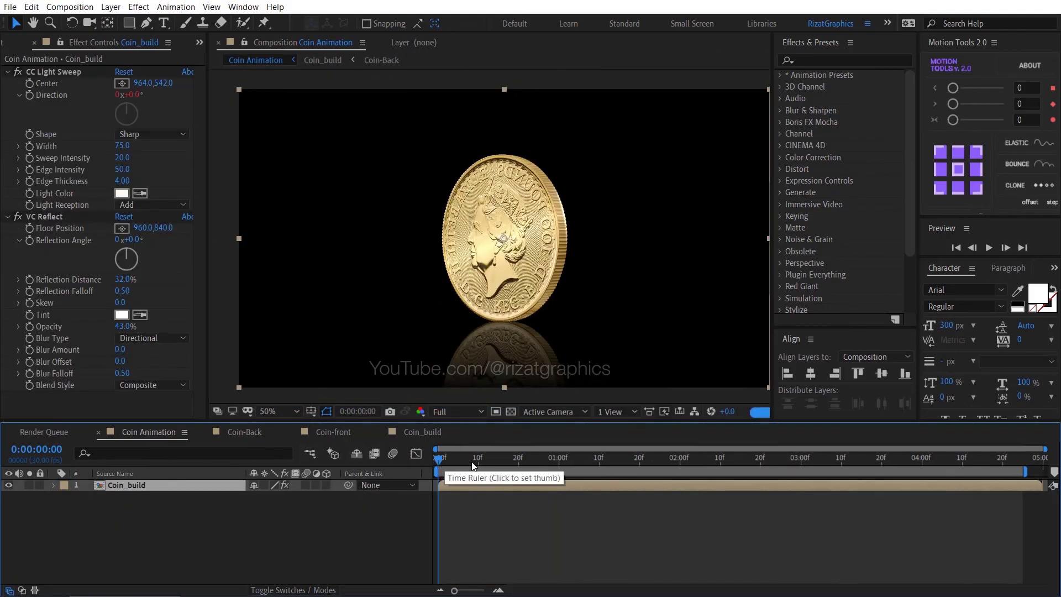
pyautogui.click(988, 247)
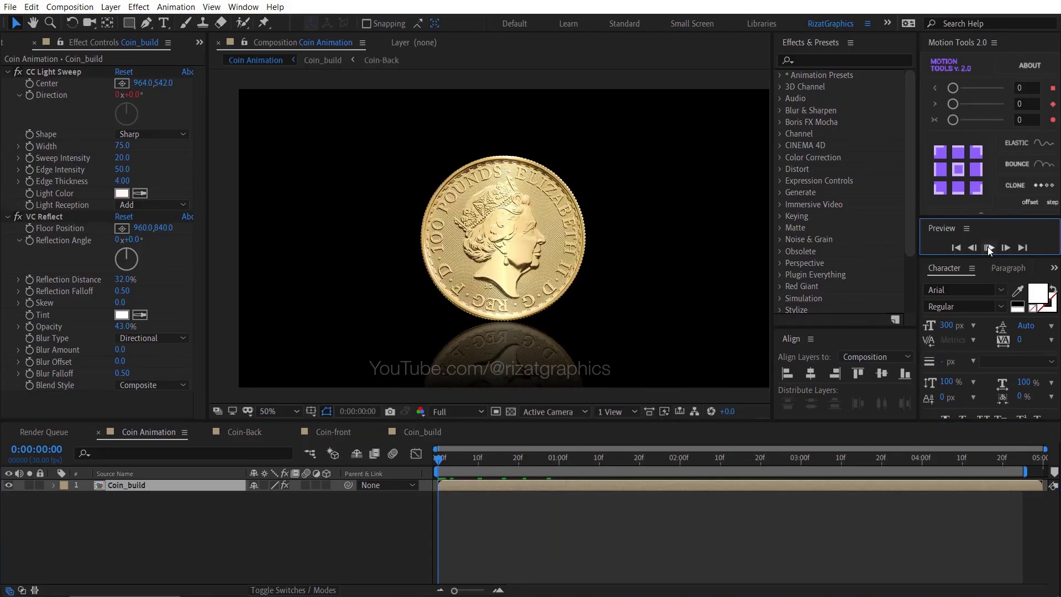